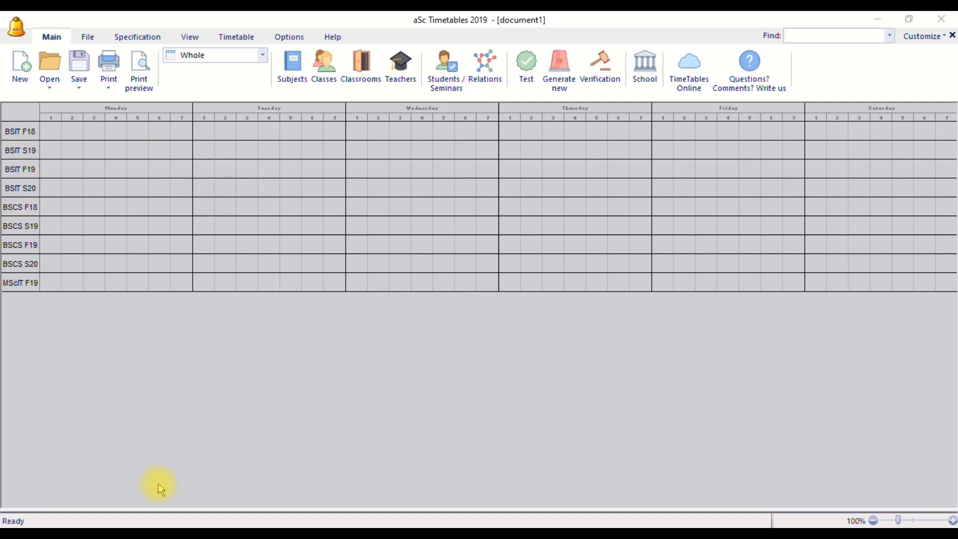
# Review the teachers' weekly availability grids on the Availability sheet of the Course-Breakup workbook in Excel, and return to aSc Timetables
pyautogui.moveTo(142, 527)
pyautogui.click(203, 497)
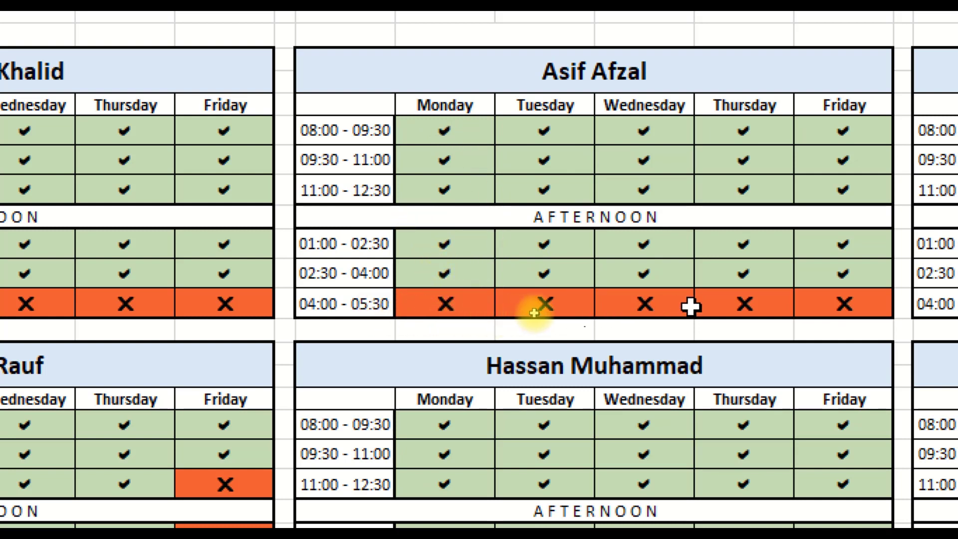
pyautogui.hscroll(3, 834, 300)
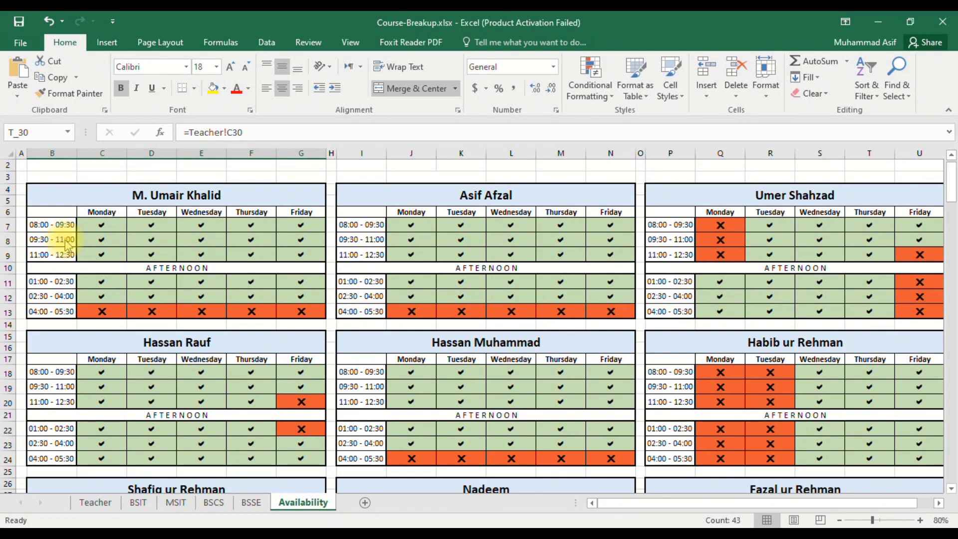
pyautogui.hotkey('alt', 'Tab')
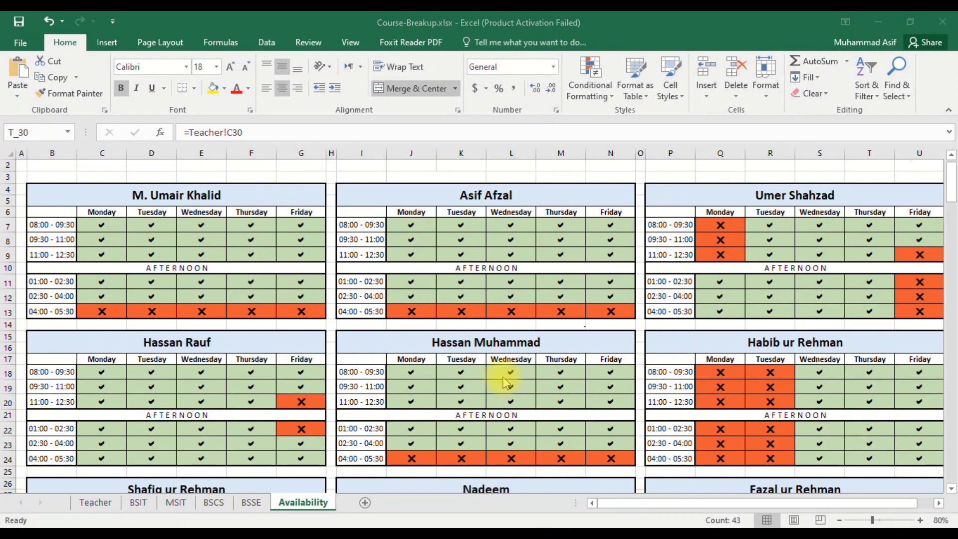
pyautogui.hotkey('alt', 'Tab')
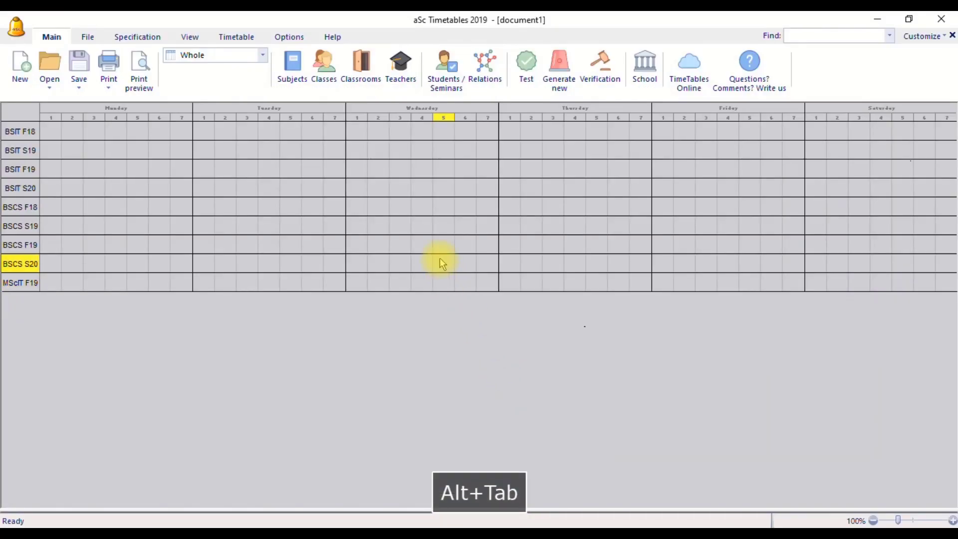
# Mark periods 6 and 7 as not available on all days in the first listed teacher's time off
pyautogui.click(398, 75)
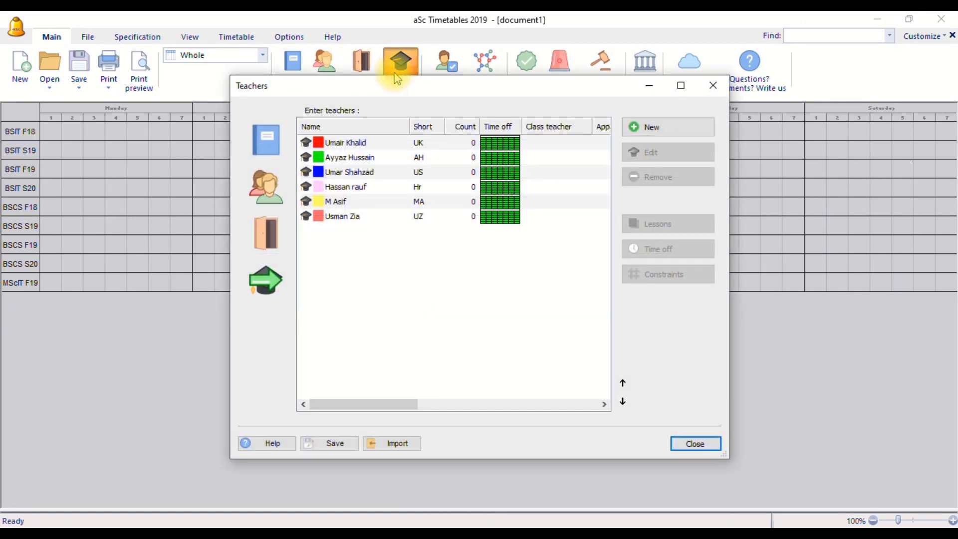
pyautogui.click(353, 145)
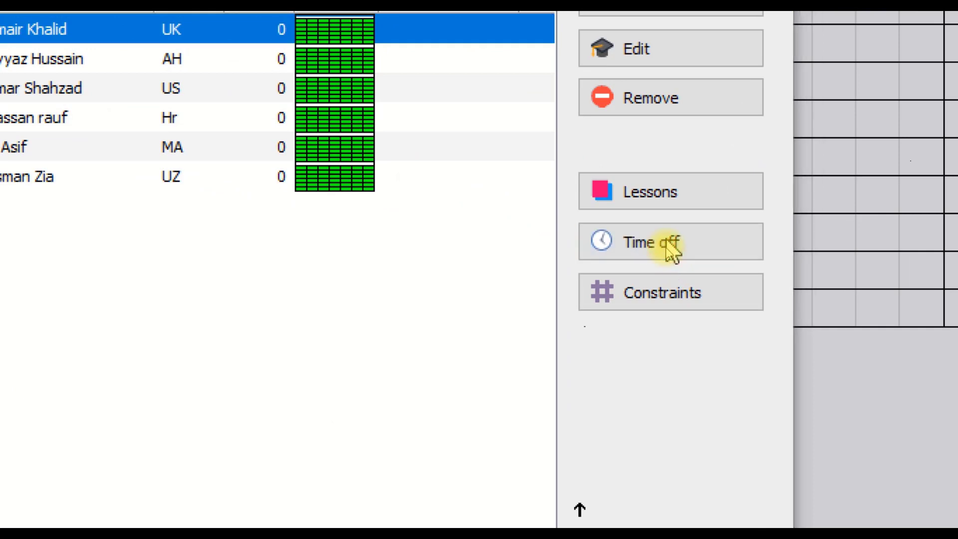
pyautogui.click(666, 257)
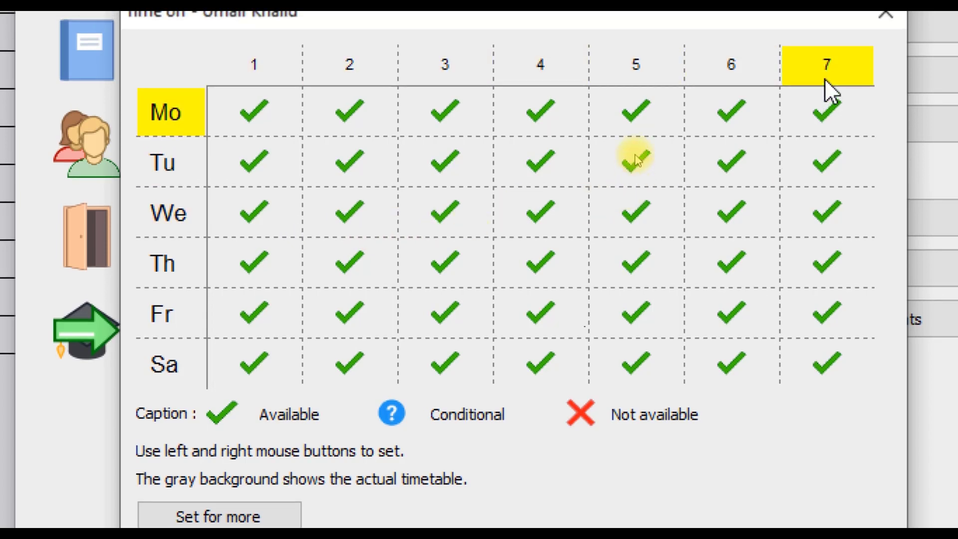
pyautogui.click(825, 78)
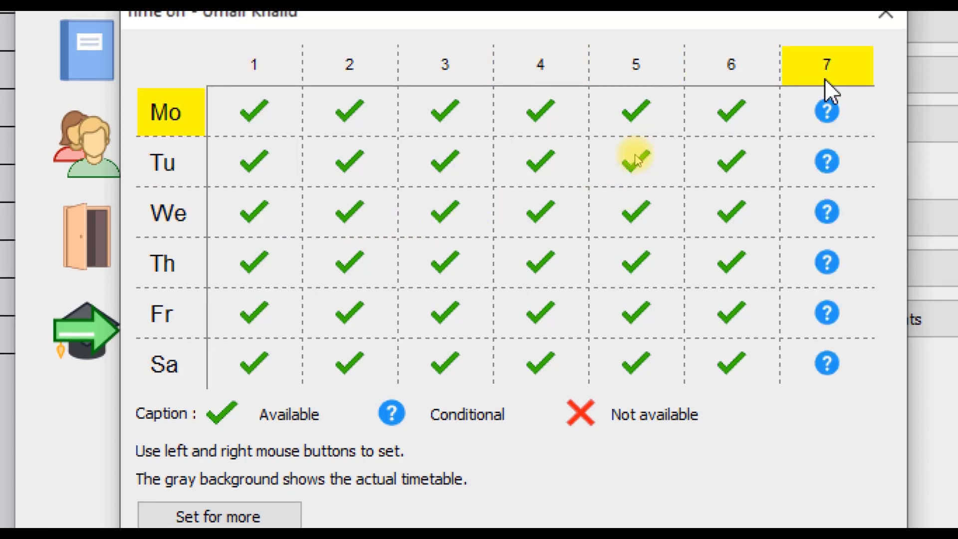
pyautogui.click(824, 78)
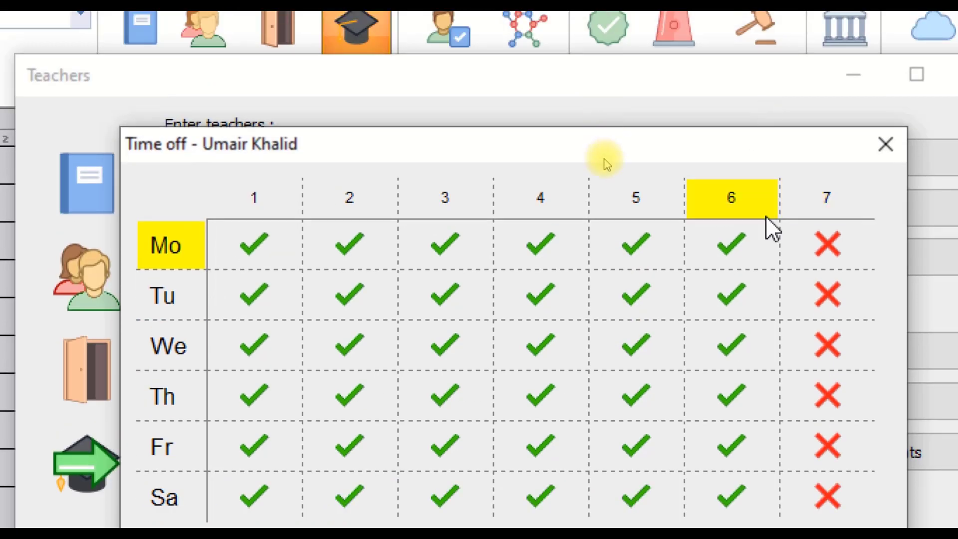
pyautogui.click(758, 75)
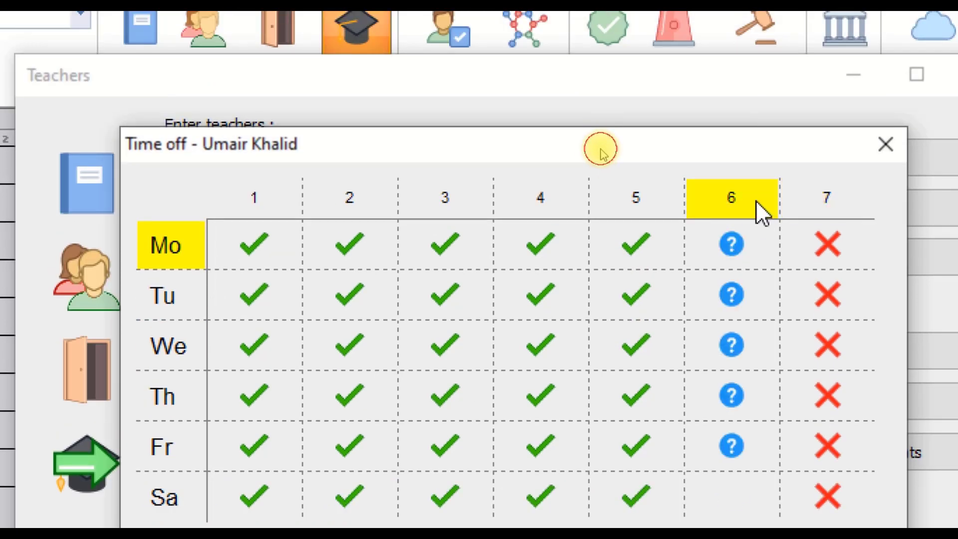
pyautogui.click(758, 75)
pyautogui.click(596, 147)
pyautogui.click(596, 146)
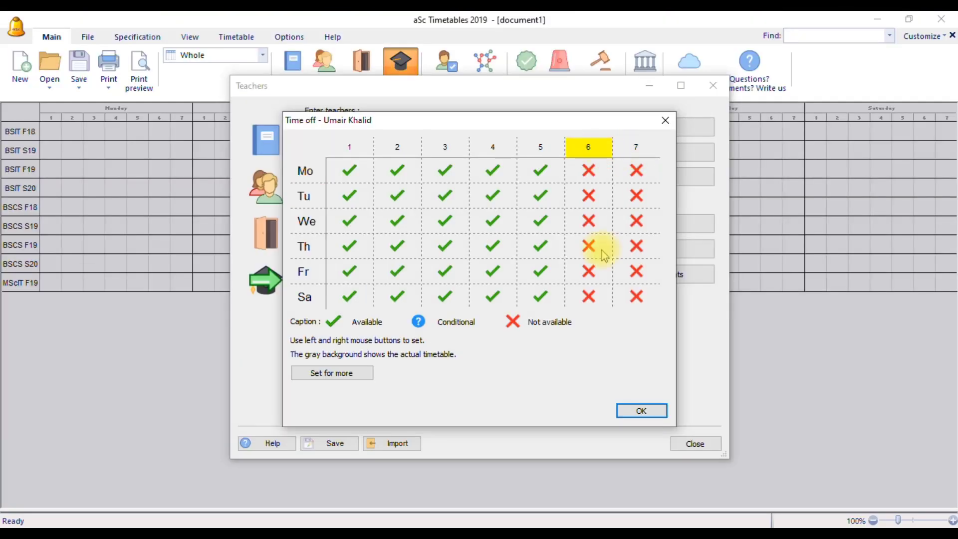
pyautogui.click(643, 411)
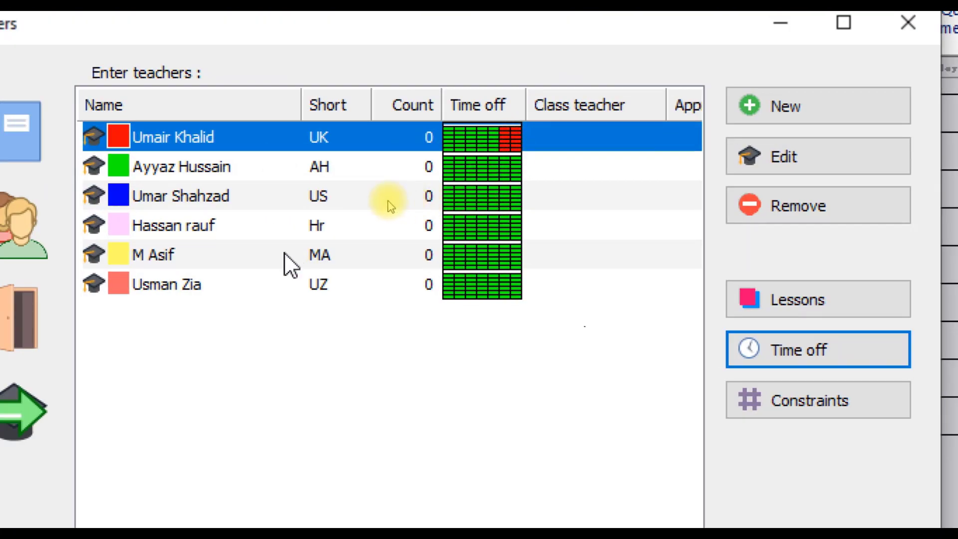
# Set periods 6 and 7 to not available on every day for the fifth listed teacher (short name MA)
pyautogui.click(219, 262)
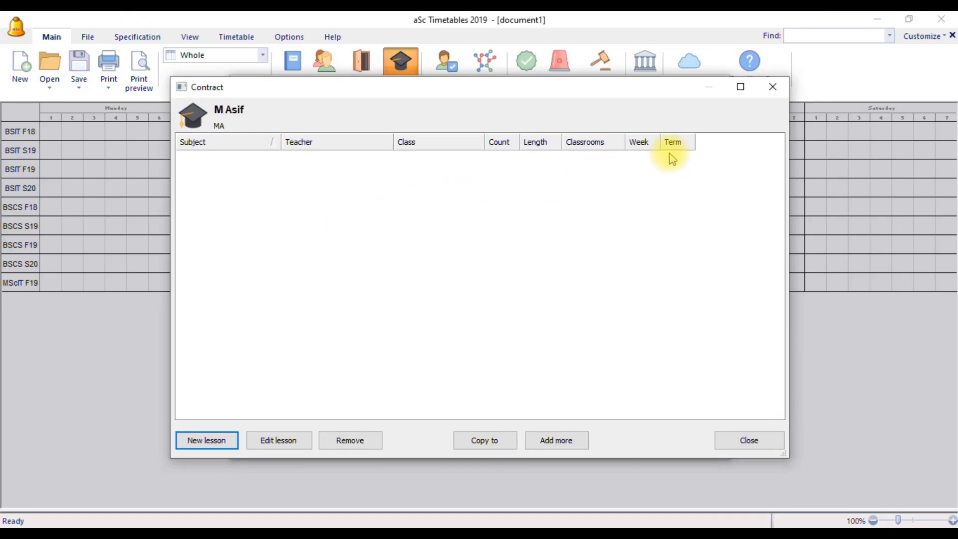
pyautogui.click(772, 88)
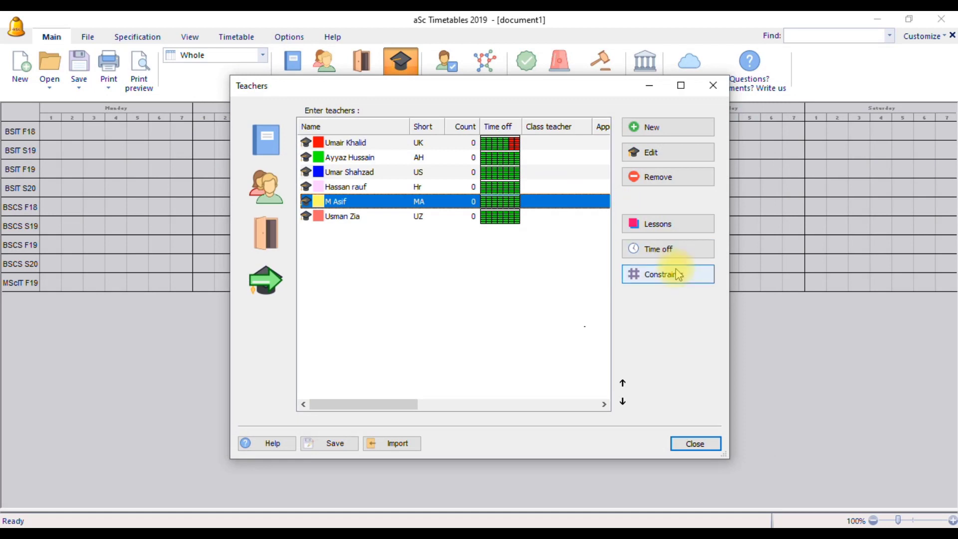
pyautogui.click(659, 248)
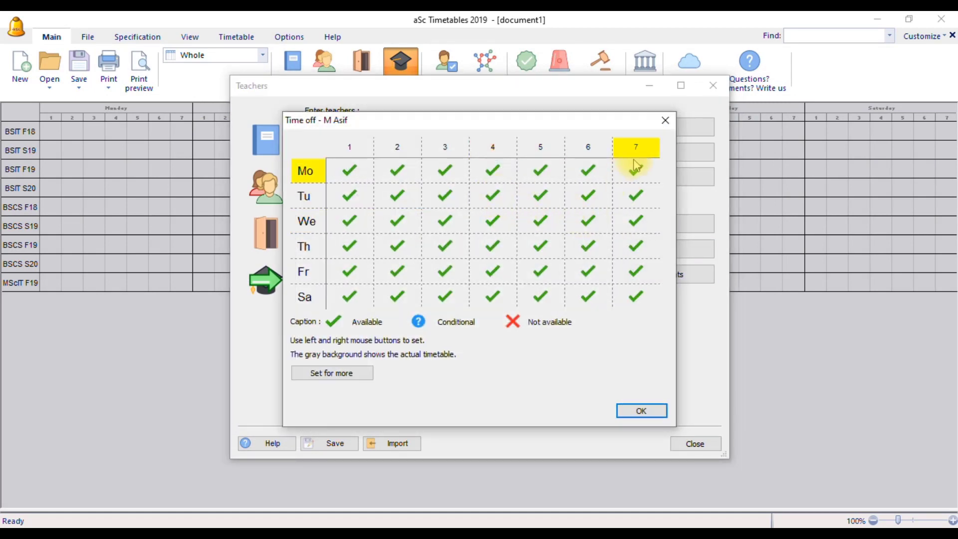
pyautogui.click(638, 149)
pyautogui.click(592, 149)
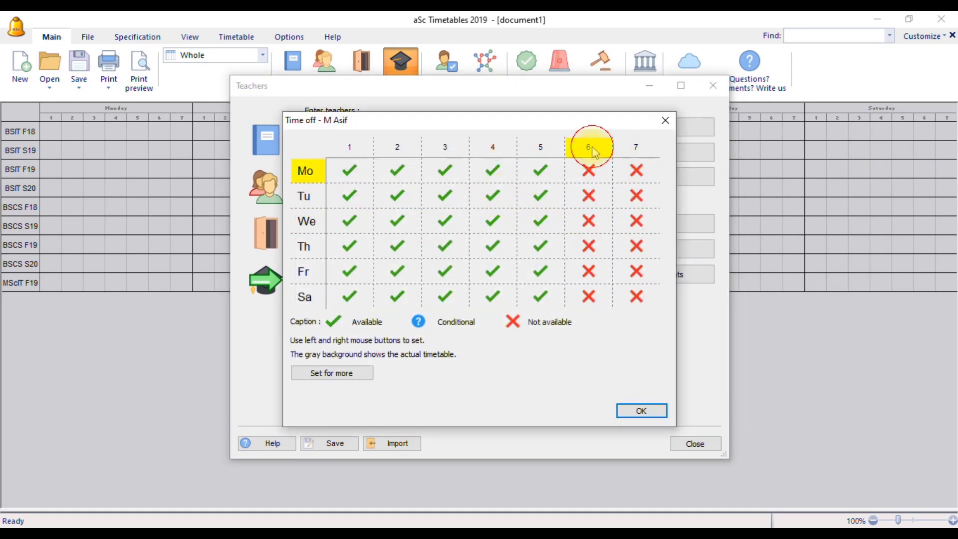
pyautogui.click(642, 411)
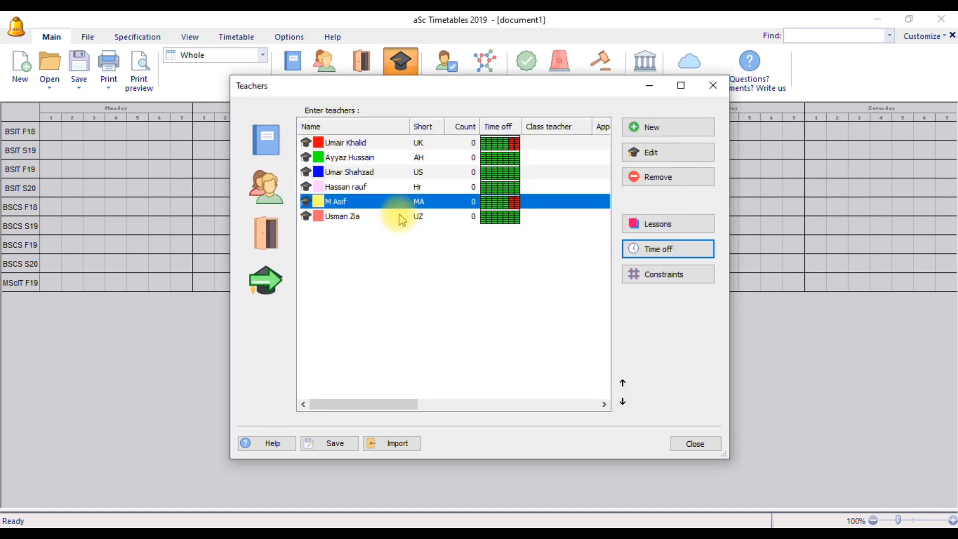
# Mark Monday periods 1 to 3 as not available in the time off of the third listed teacher (US)
pyautogui.doubleClick(366, 180)
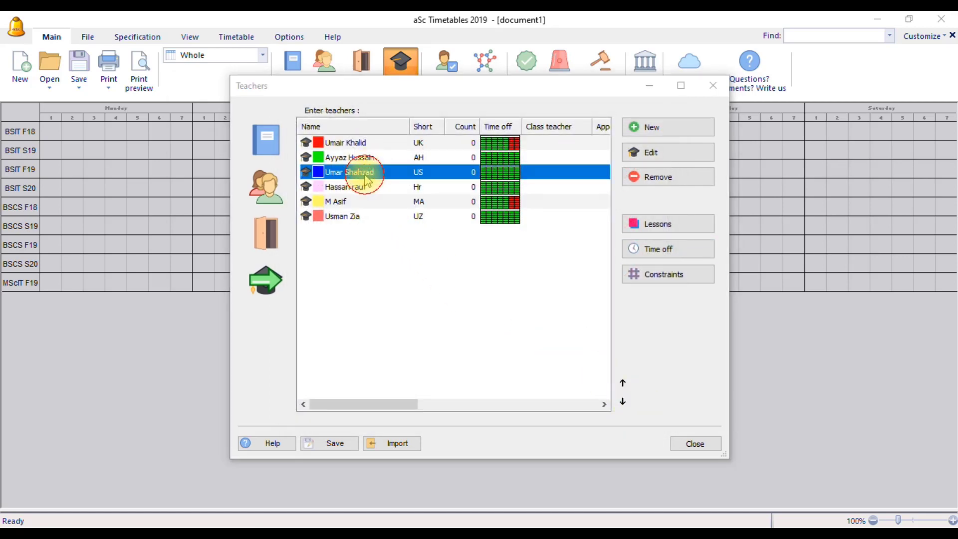
pyautogui.click(777, 90)
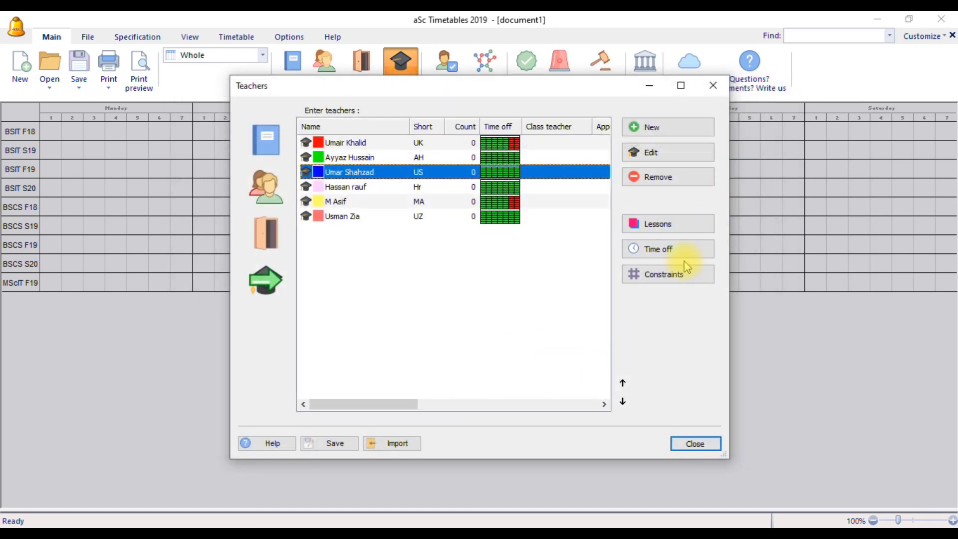
pyautogui.click(660, 249)
pyautogui.click(350, 170)
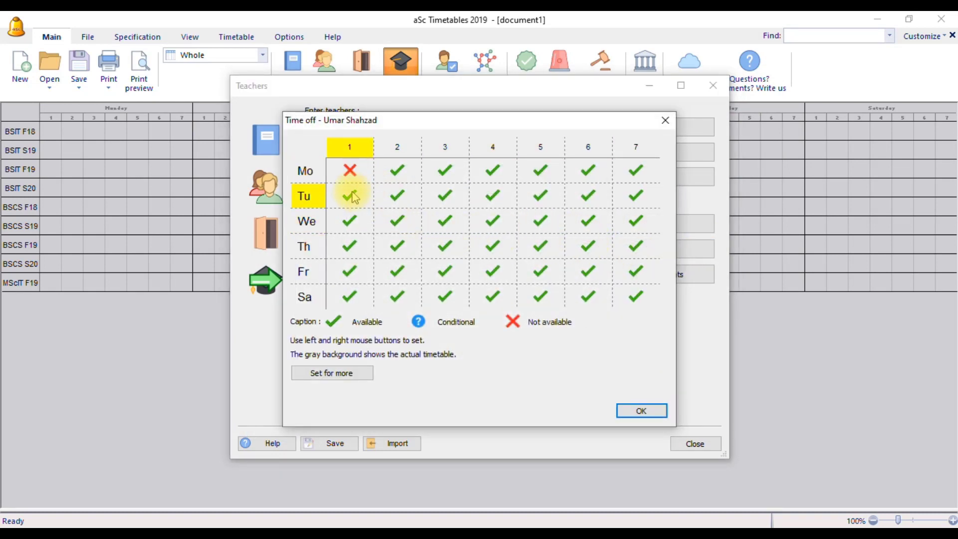
pyautogui.rightClick(445, 172)
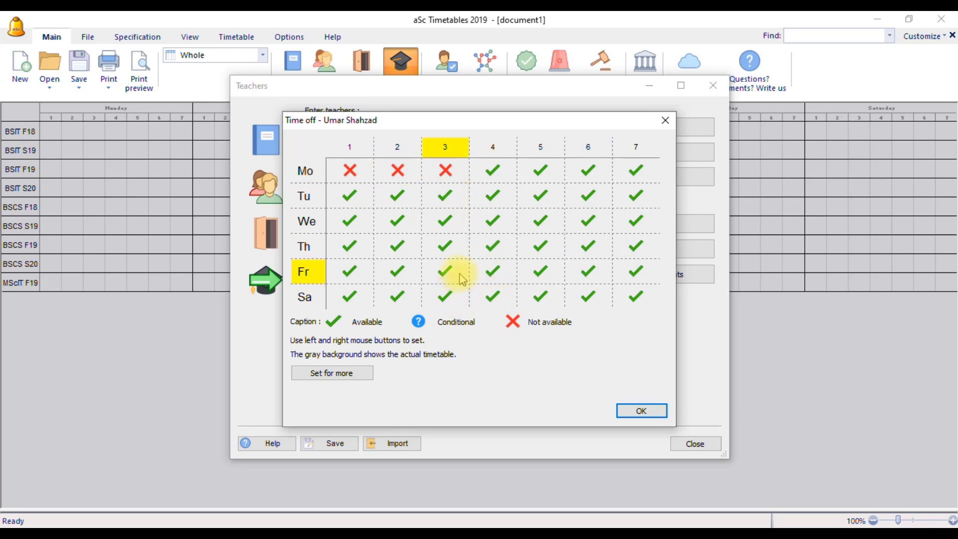
# Mark Friday periods 3 to 7 and all of Saturday as not available for the same teacher, and accept the time off
pyautogui.rightClick(493, 274)
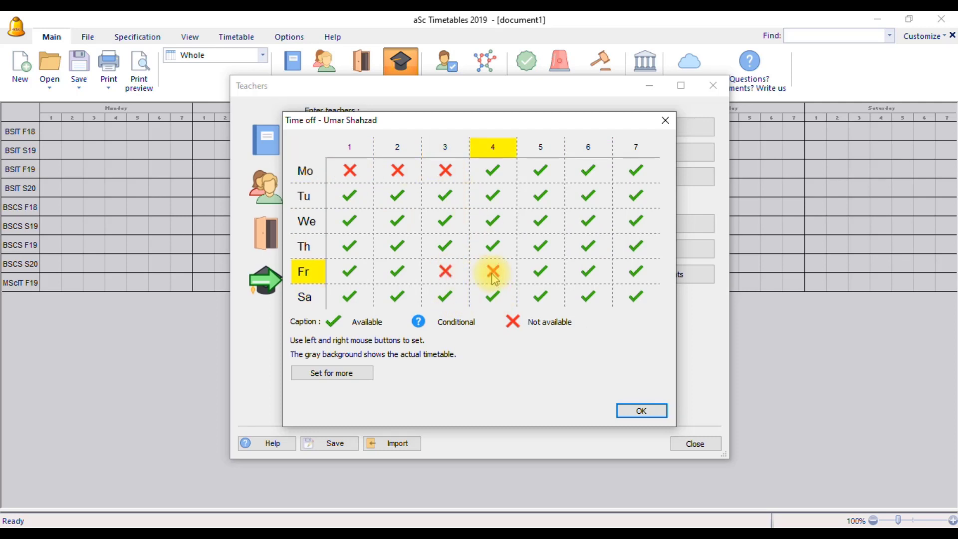
pyautogui.click(539, 273)
pyautogui.click(587, 274)
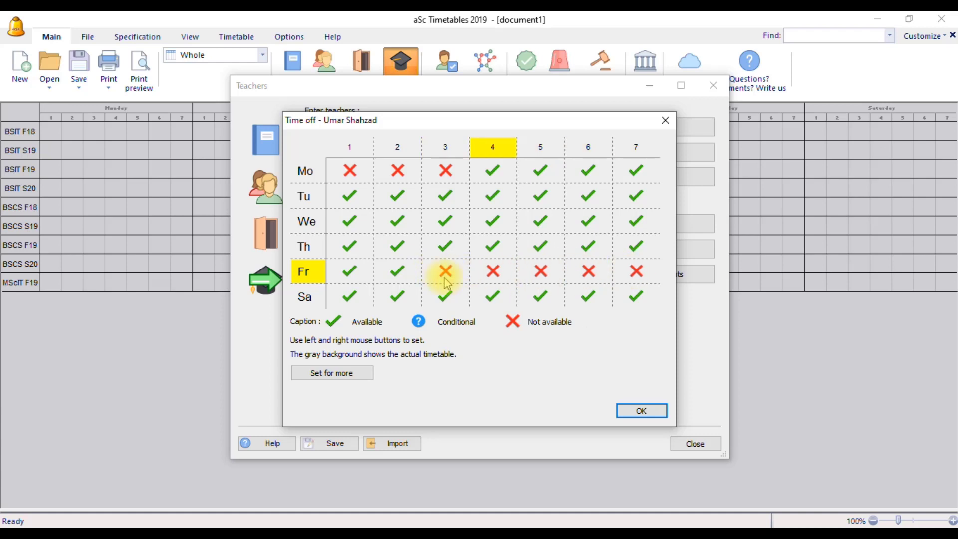
pyautogui.rightClick(313, 299)
pyautogui.click(313, 299)
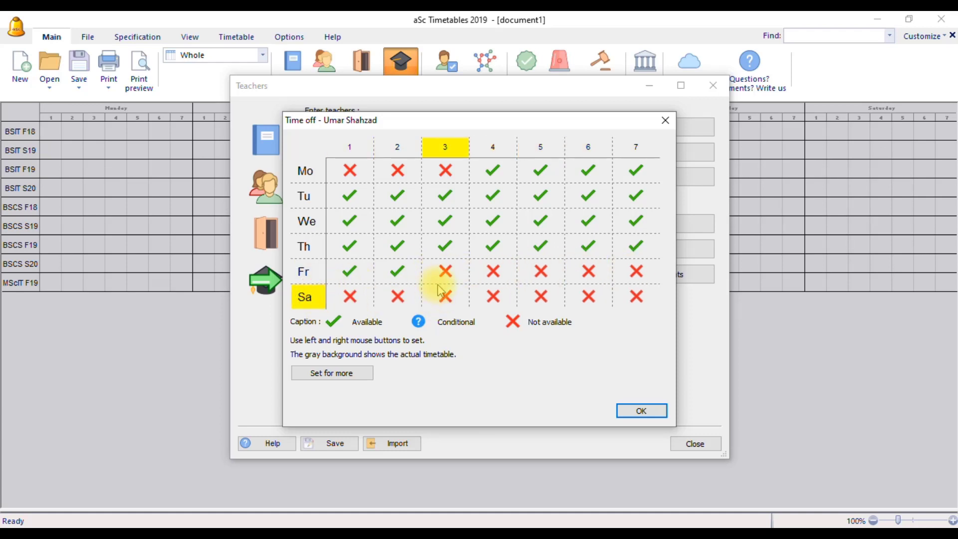
pyautogui.click(633, 413)
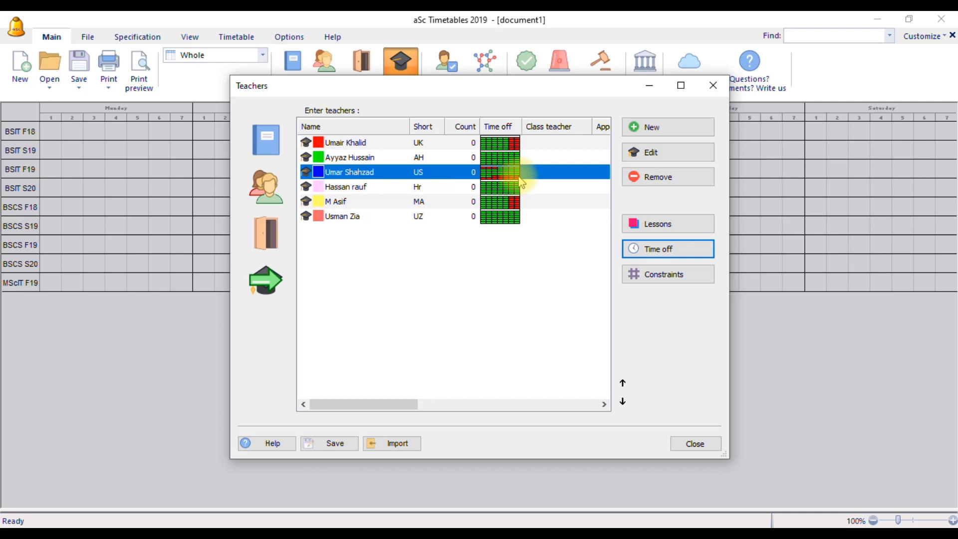
# Switch to Excel to check the teachers' availability grids again, and return to the teacher list in aSc Timetables
pyautogui.hotkey('alt', 'Tab')
pyautogui.hotkey('alt', 'Tab')
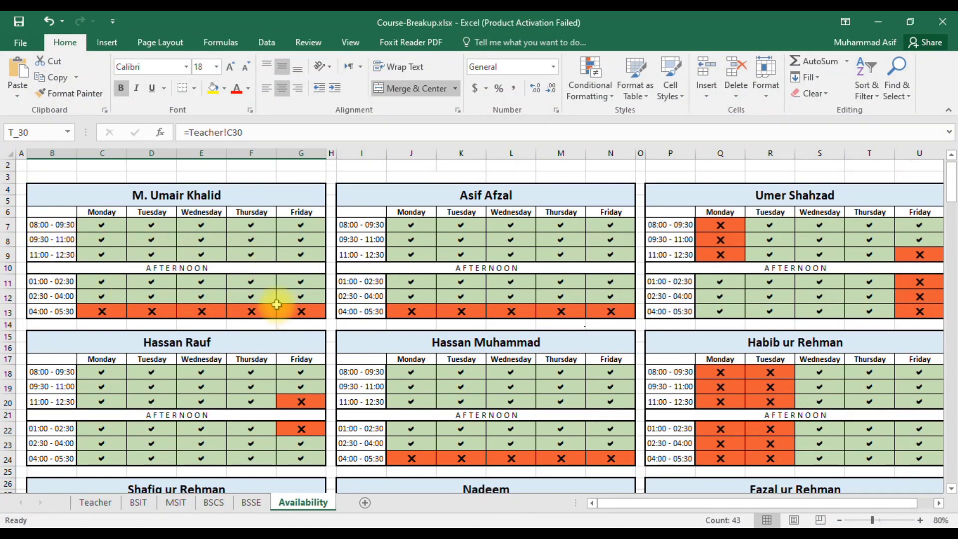
pyautogui.hotkey('alt', 'Tab')
pyautogui.hotkey('alt', 'Tab')
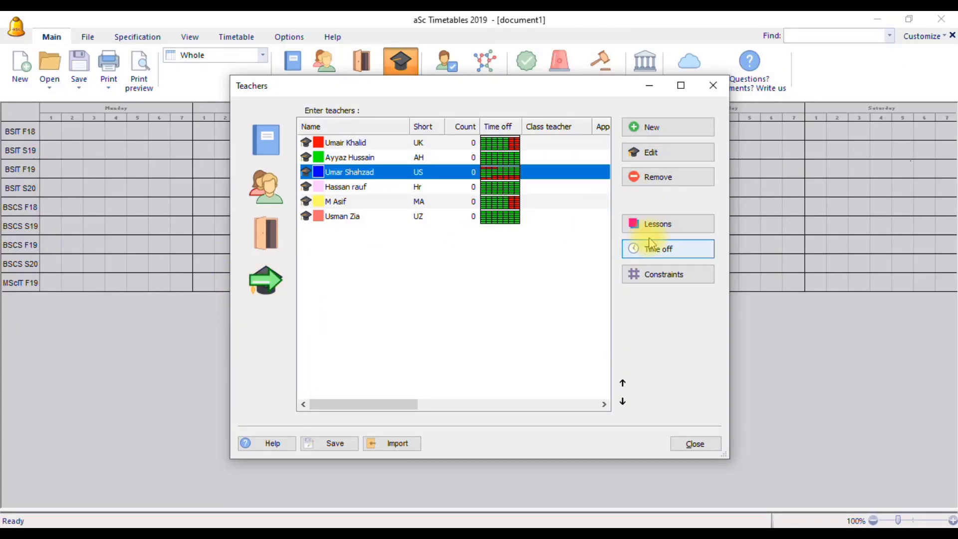
# View the third teacher's lesson contract, close it, and display their time-off grid
pyautogui.click(667, 228)
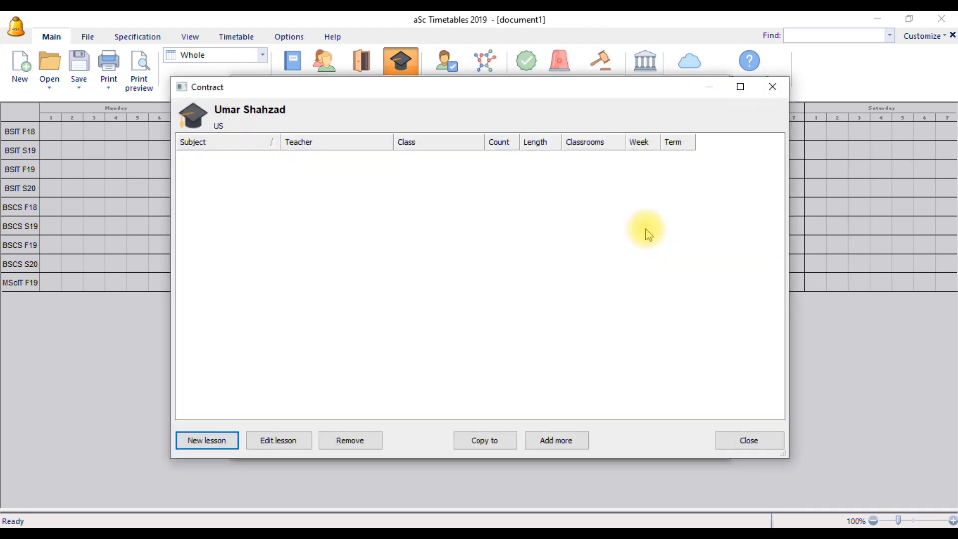
pyautogui.click(773, 89)
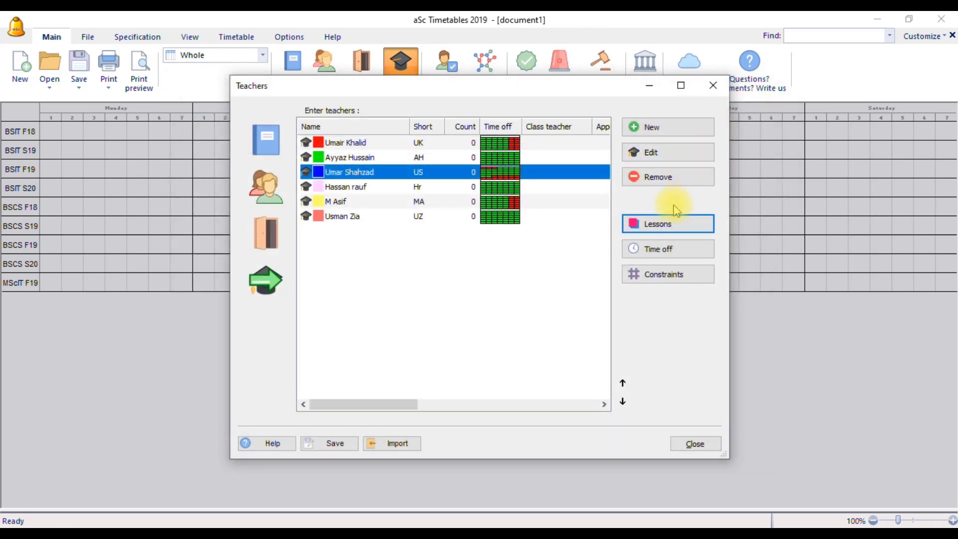
pyautogui.click(663, 248)
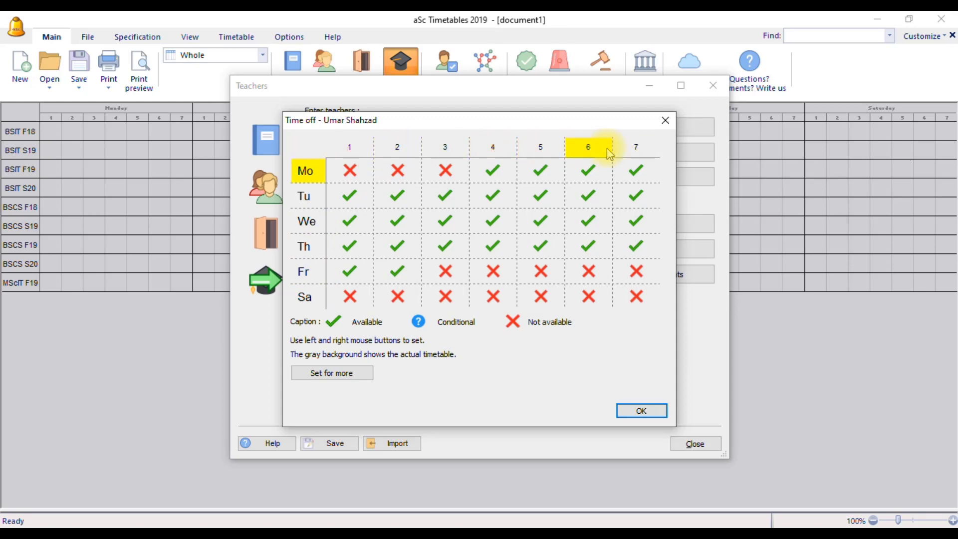
# Switch to the Course-Breakup workbook in Excel and view the BSIT sheet's teacher choices for Programming Fundamentals, shift A, without changing the assignment
pyautogui.hotkey('alt', 'Tab')
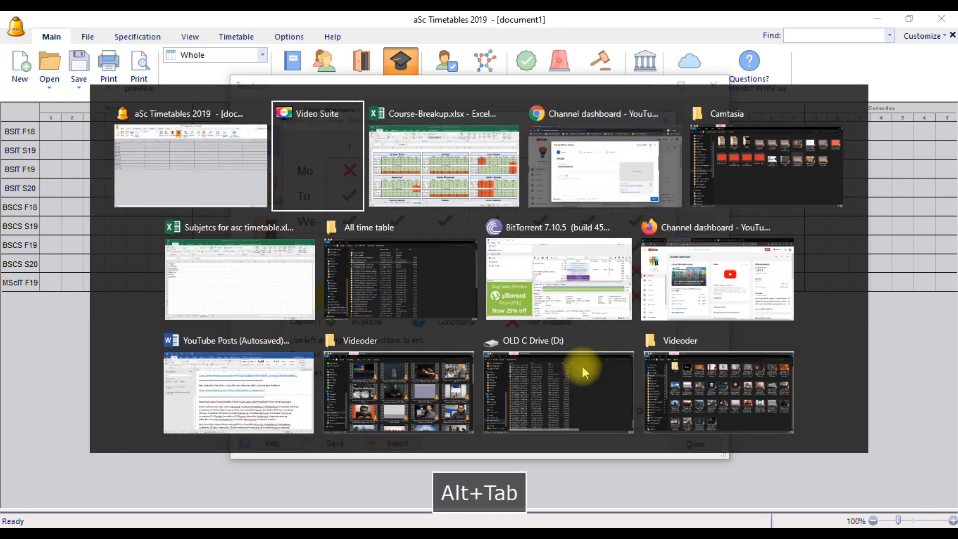
pyautogui.hotkey('alt', 'Tab')
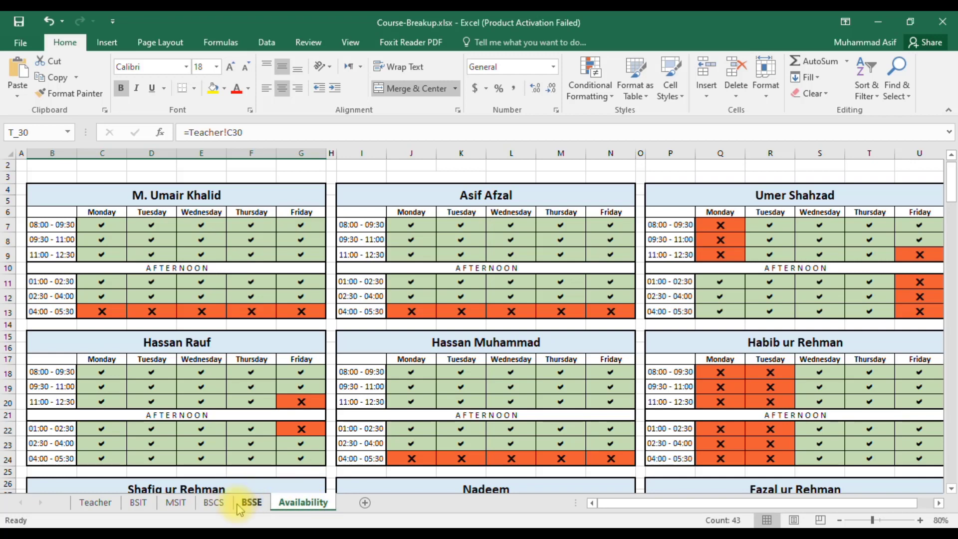
pyautogui.click(144, 504)
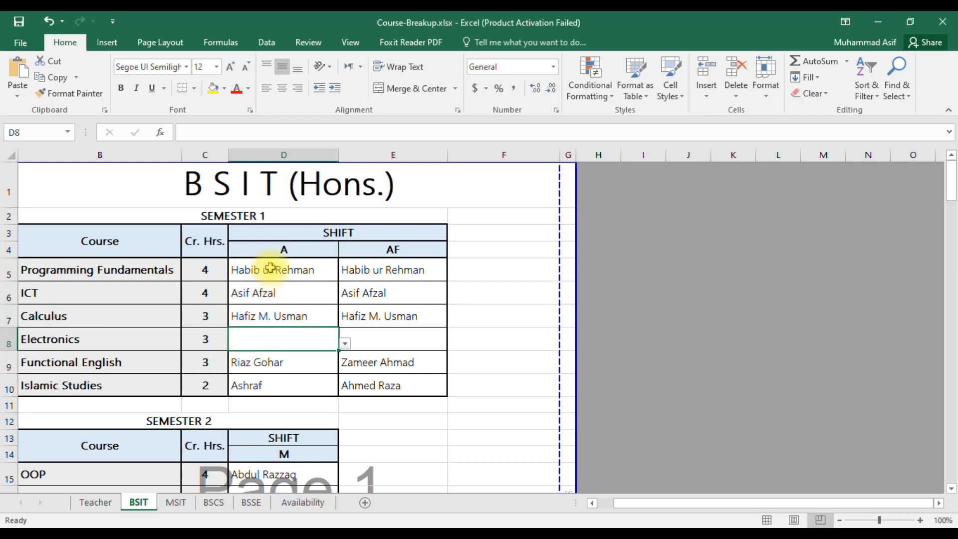
pyautogui.click(331, 272)
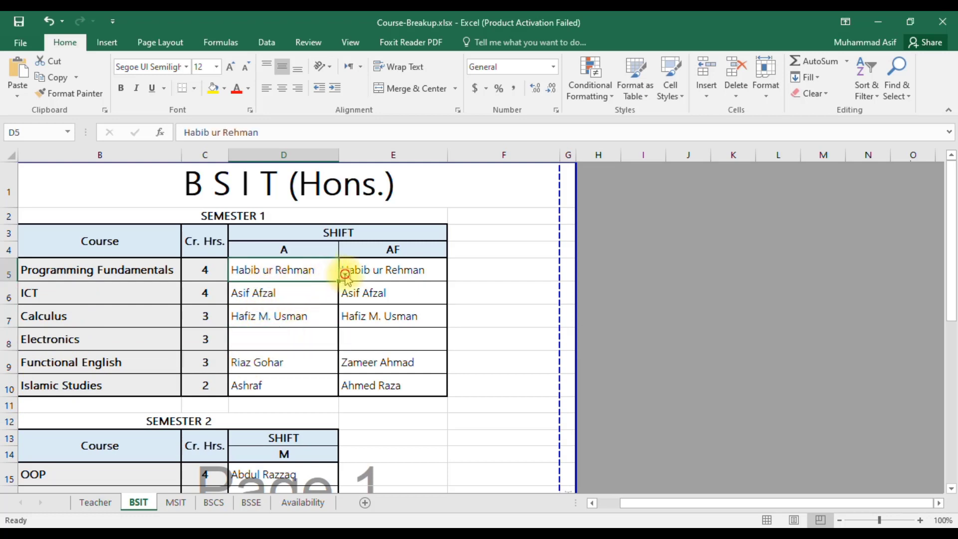
pyautogui.click(344, 274)
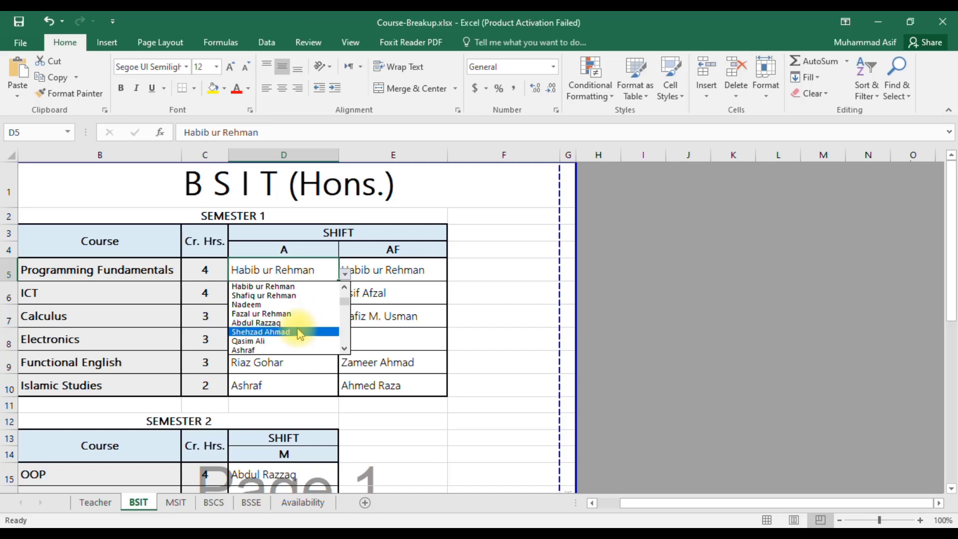
pyautogui.press('Escape')
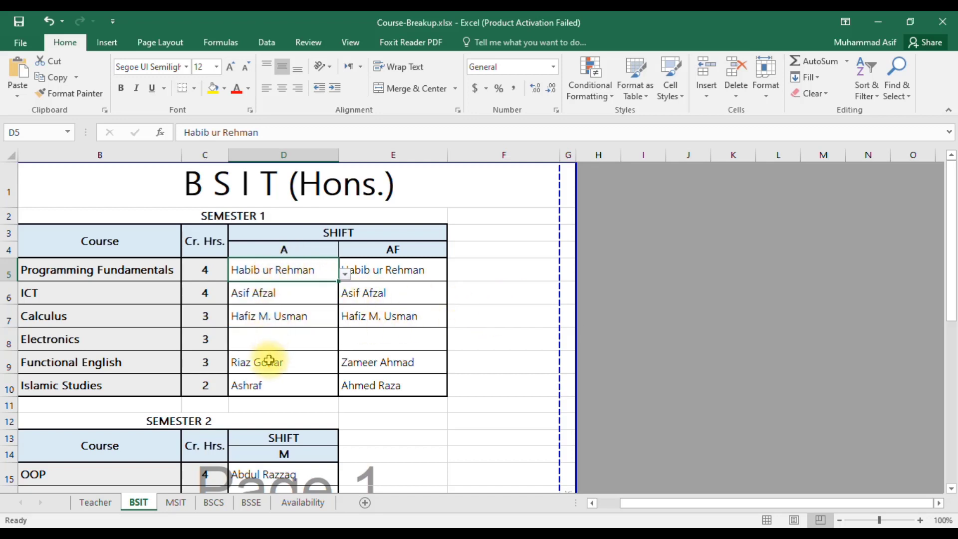
# Assign the third listed teacher (code FPLC015) to the Semester 1 Electronics course on the BSIT sheet for both shifts A and AF
pyautogui.click(284, 340)
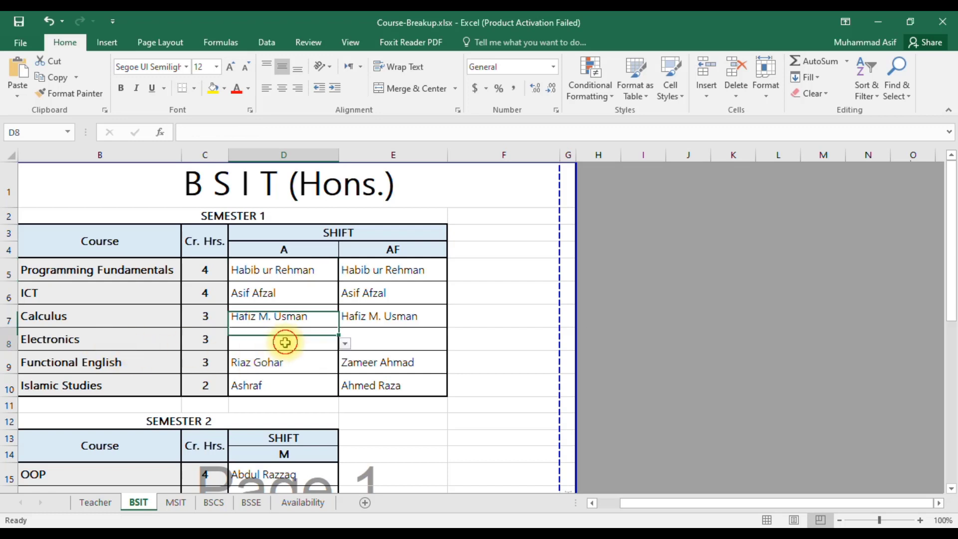
pyautogui.click(347, 345)
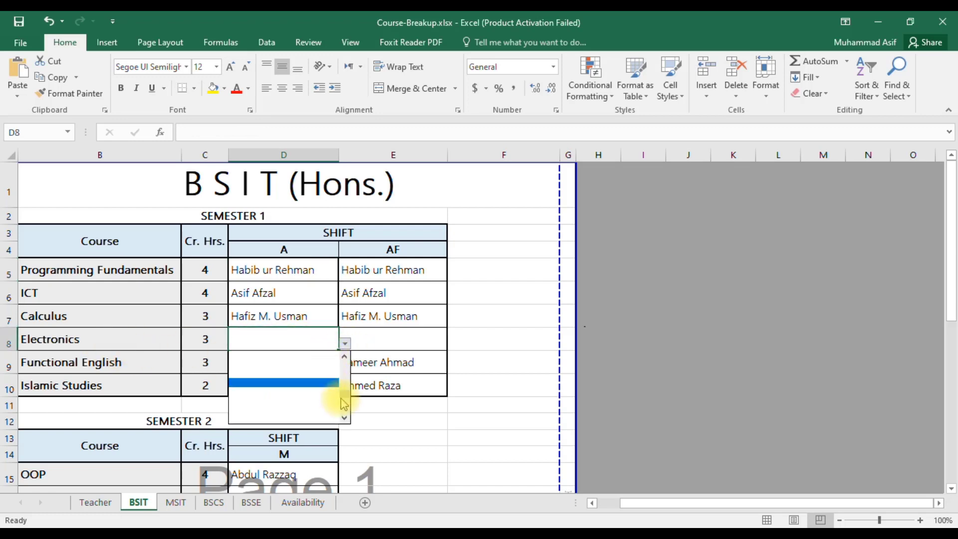
pyautogui.moveTo(345, 403); pyautogui.dragTo(343, 364)
pyautogui.click(301, 374)
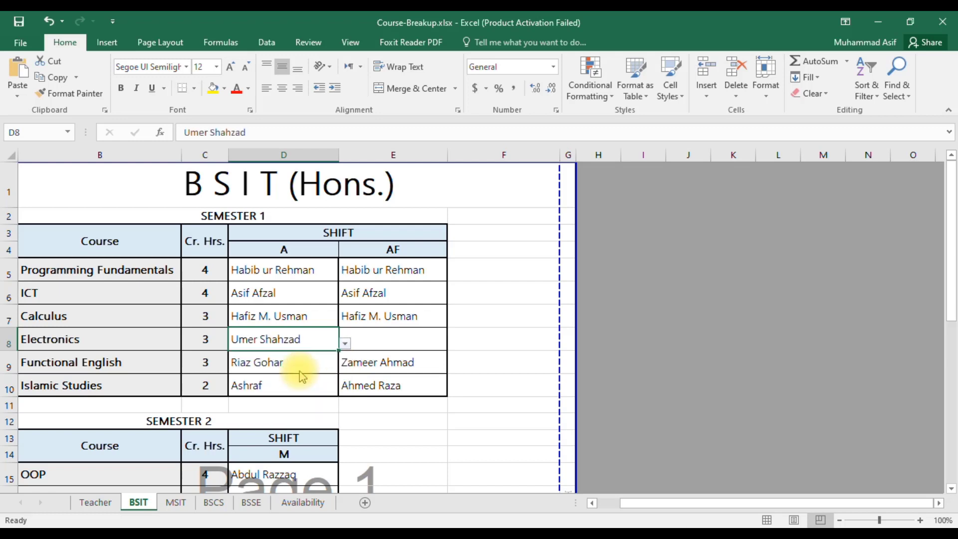
pyautogui.click(401, 340)
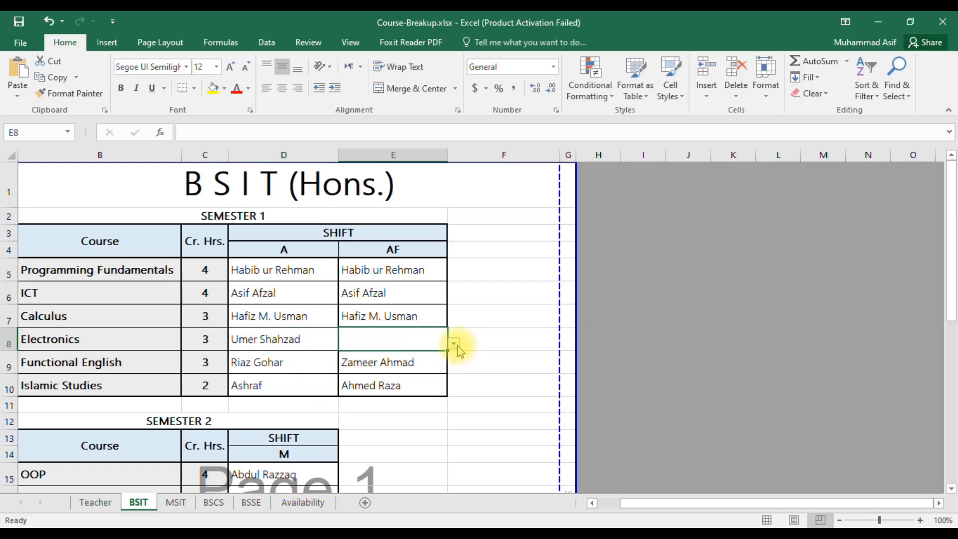
pyautogui.click(454, 345)
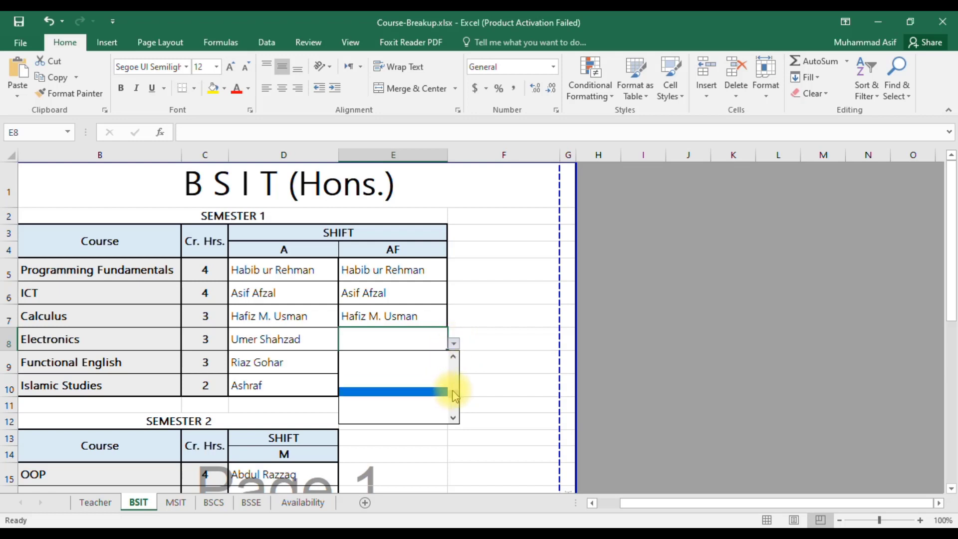
pyautogui.moveTo(453, 391); pyautogui.dragTo(453, 369)
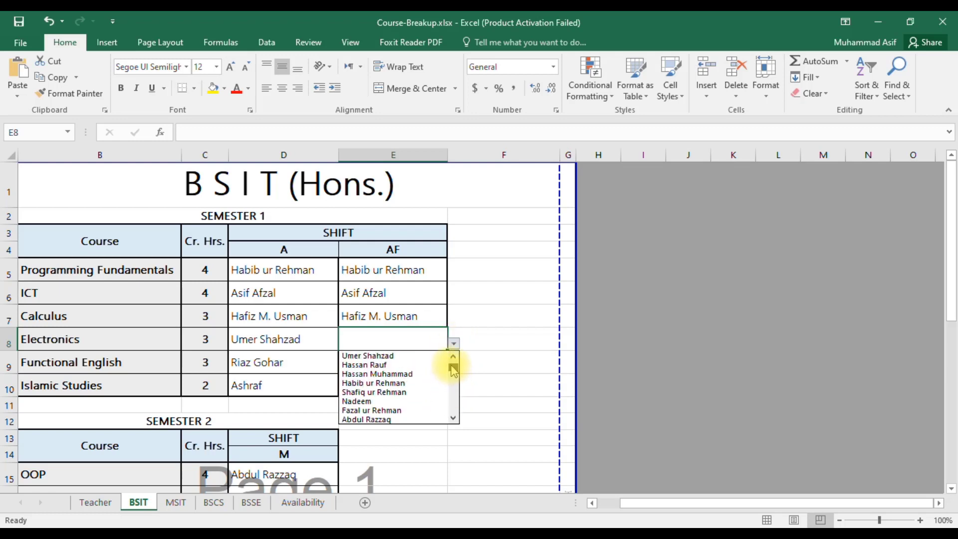
pyautogui.click(399, 356)
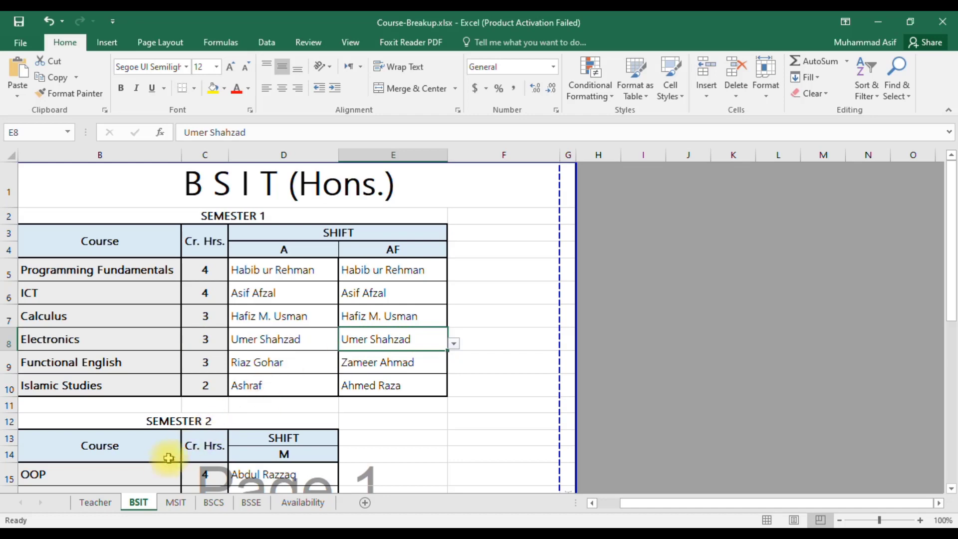
# Review the third teacher's credit hours on the Teacher sheet, follow their availability link, and return to the Teacher sheet
pyautogui.click(95, 501)
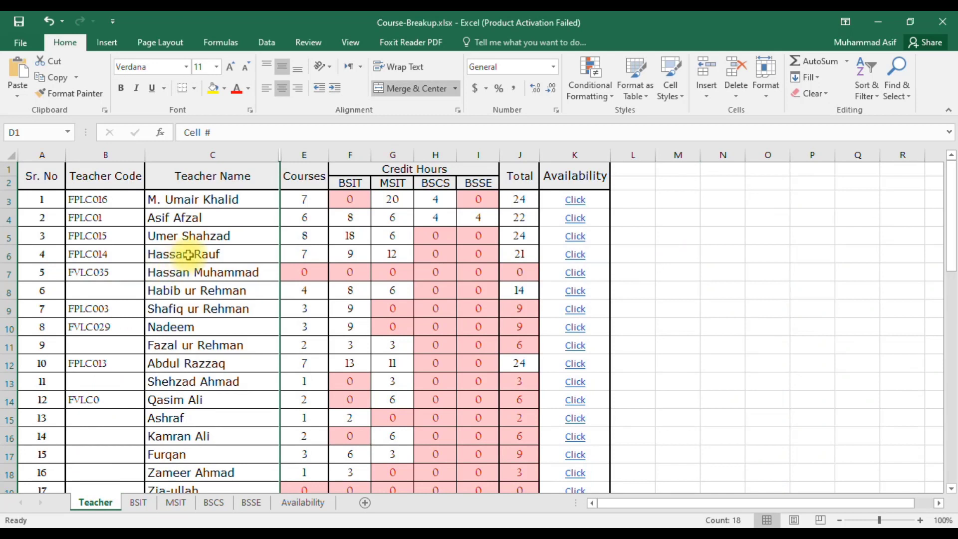
pyautogui.click(16, 236)
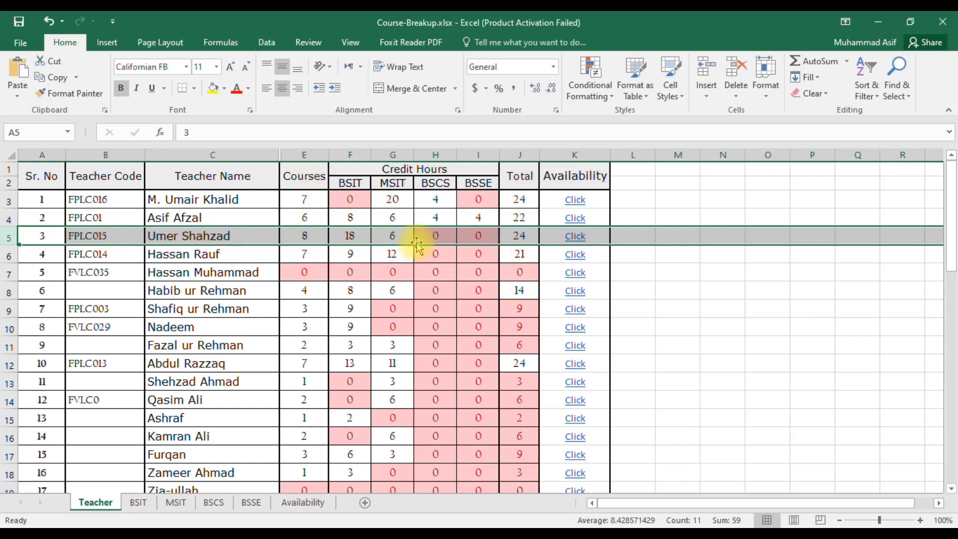
pyautogui.click(579, 242)
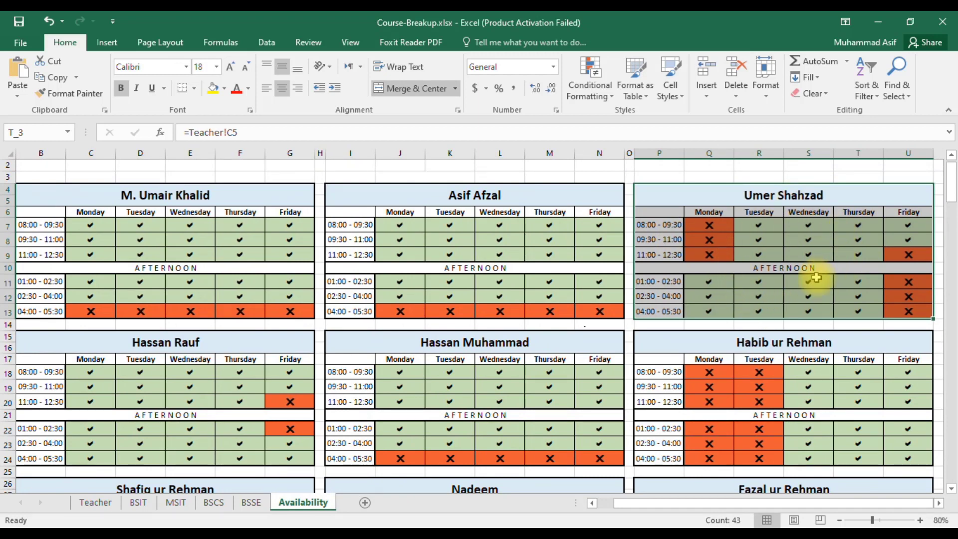
pyautogui.click(136, 503)
pyautogui.click(106, 504)
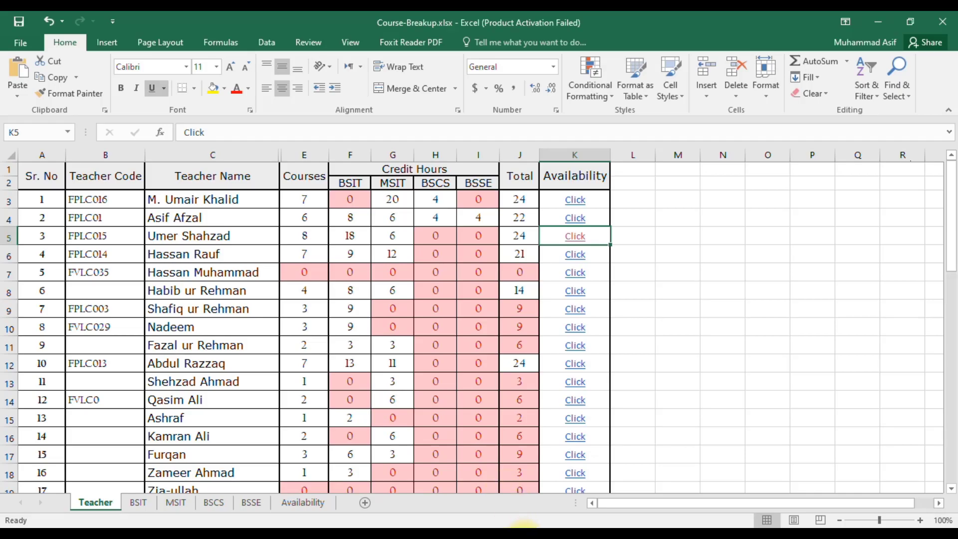
# Switch back to aSc Timetables, close the third teacher's time off, and check the second teacher's (AH) time-off grid
pyautogui.click(524, 534)
pyautogui.click(641, 411)
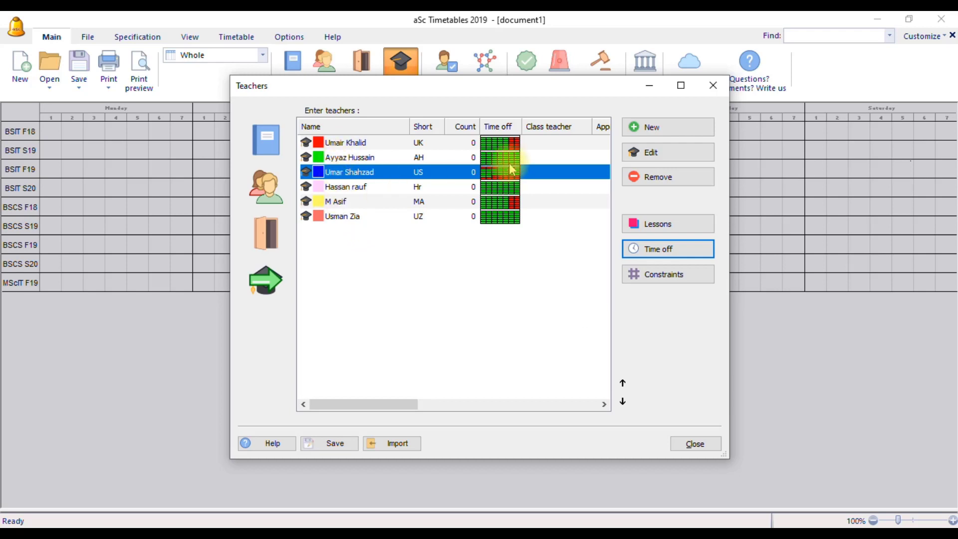
pyautogui.click(343, 158)
pyautogui.click(659, 248)
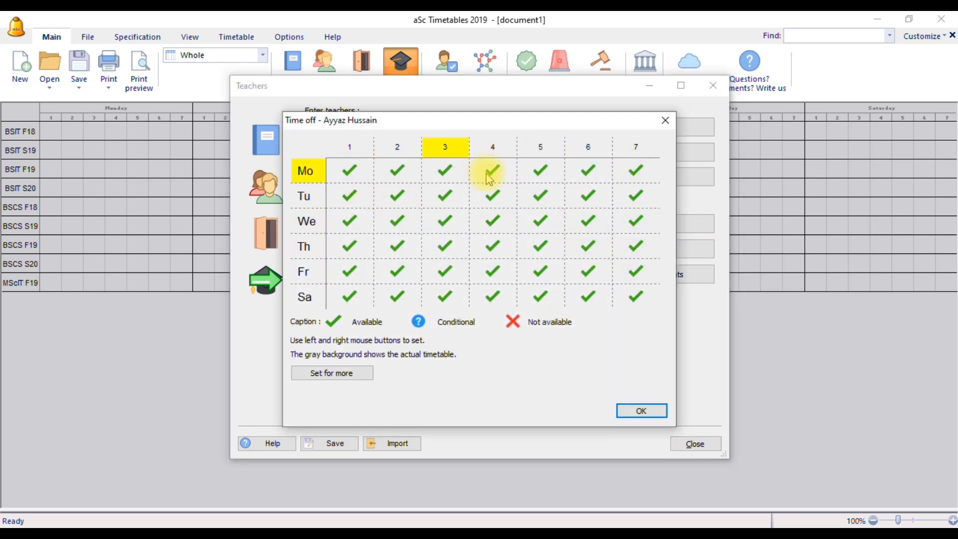
pyautogui.click(639, 410)
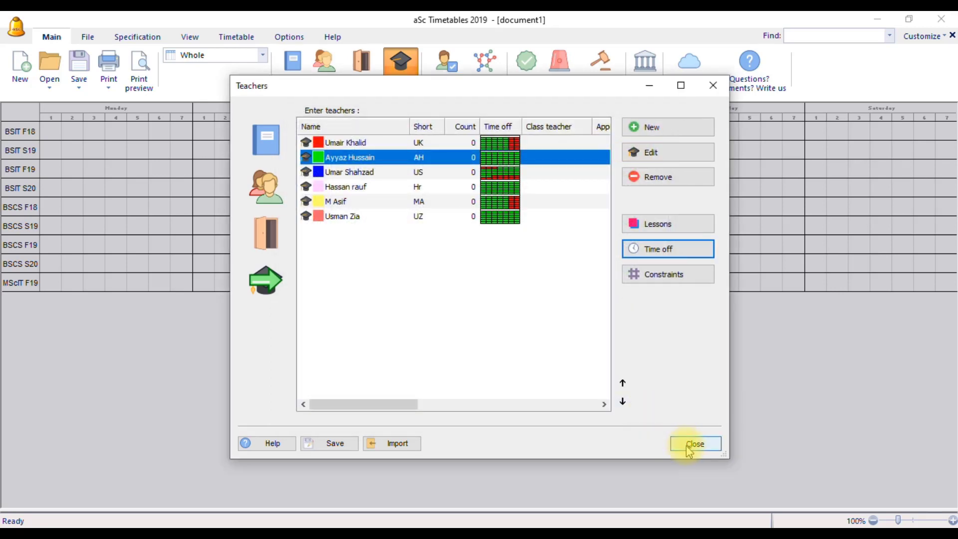
# Start a new lesson in the first teacher's (UK) contract and set its subject to OOP
pyautogui.click(400, 317)
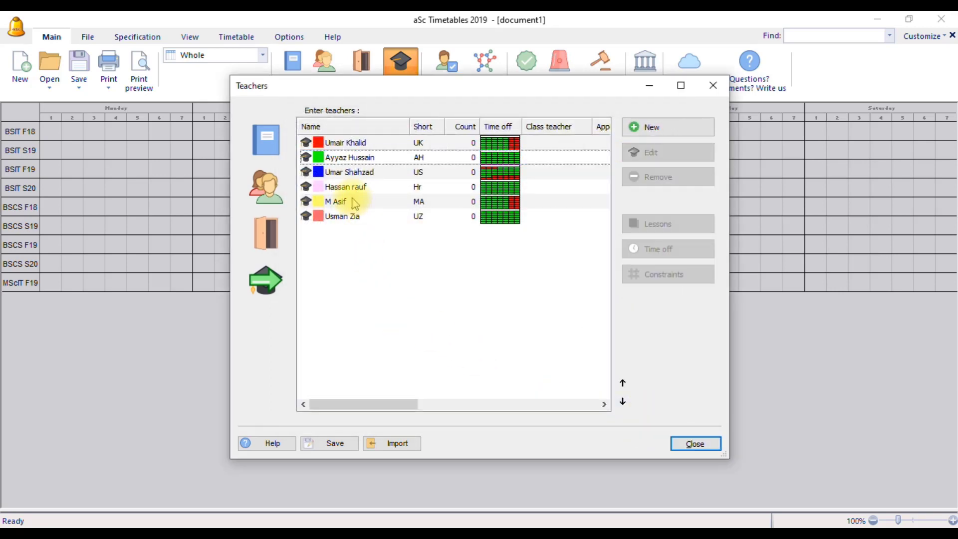
pyautogui.doubleClick(349, 145)
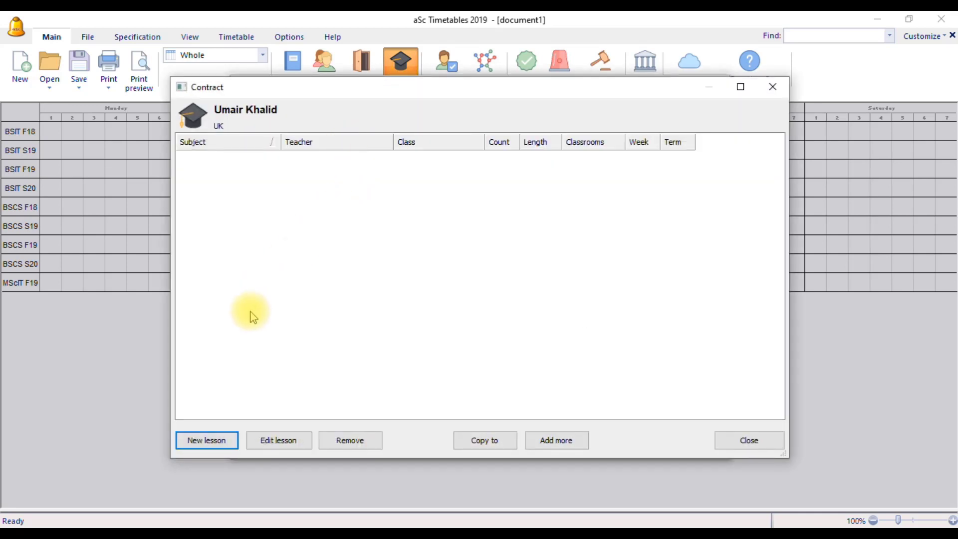
pyautogui.click(209, 442)
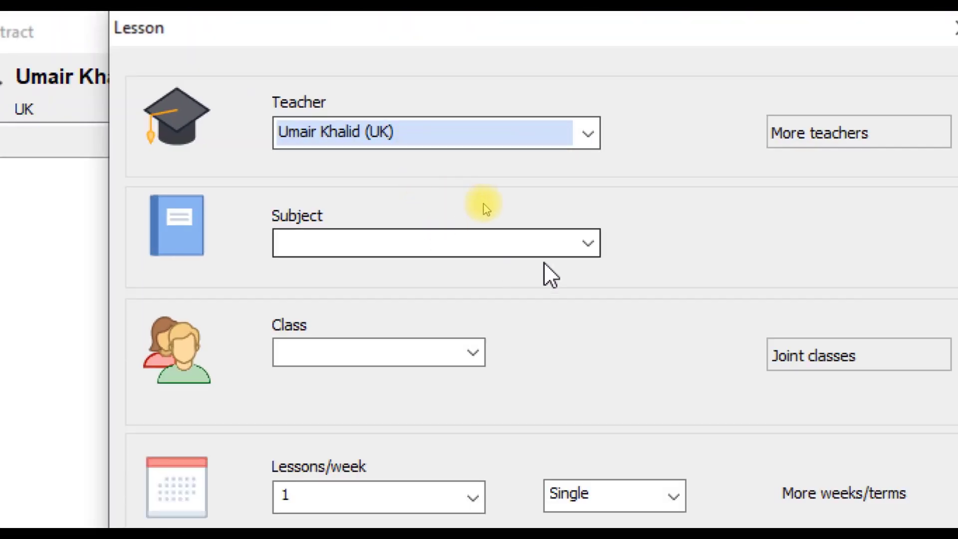
pyautogui.click(589, 243)
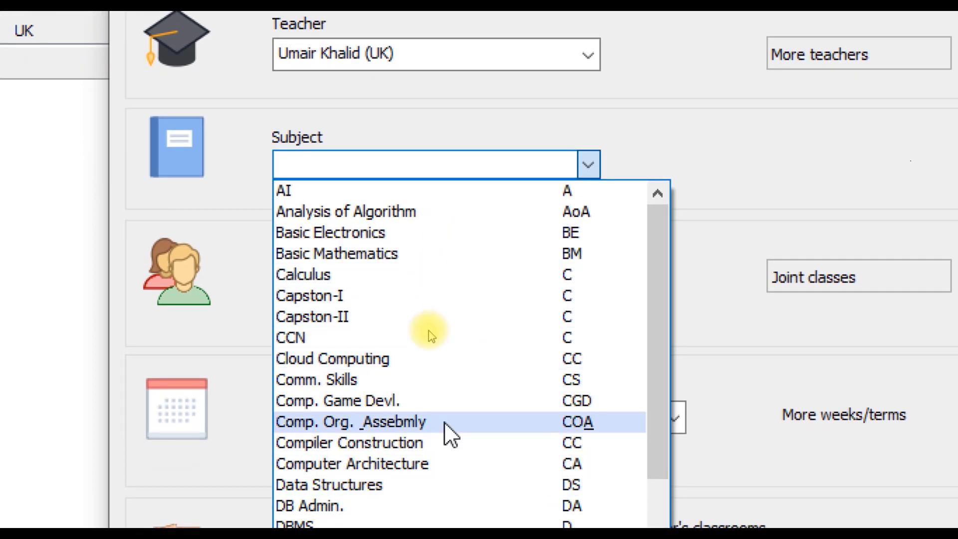
pyautogui.scroll(-4, 457, 427)
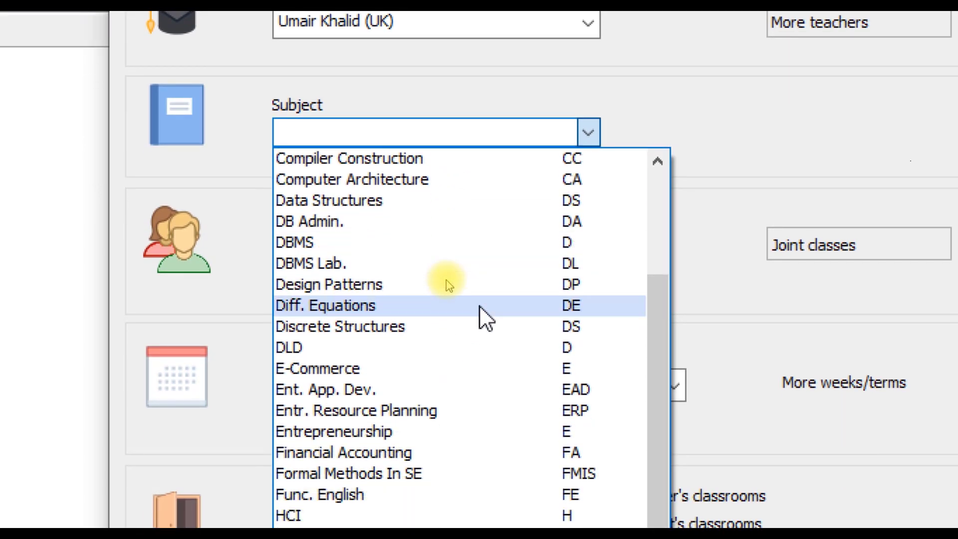
pyautogui.scroll(-4, 480, 307)
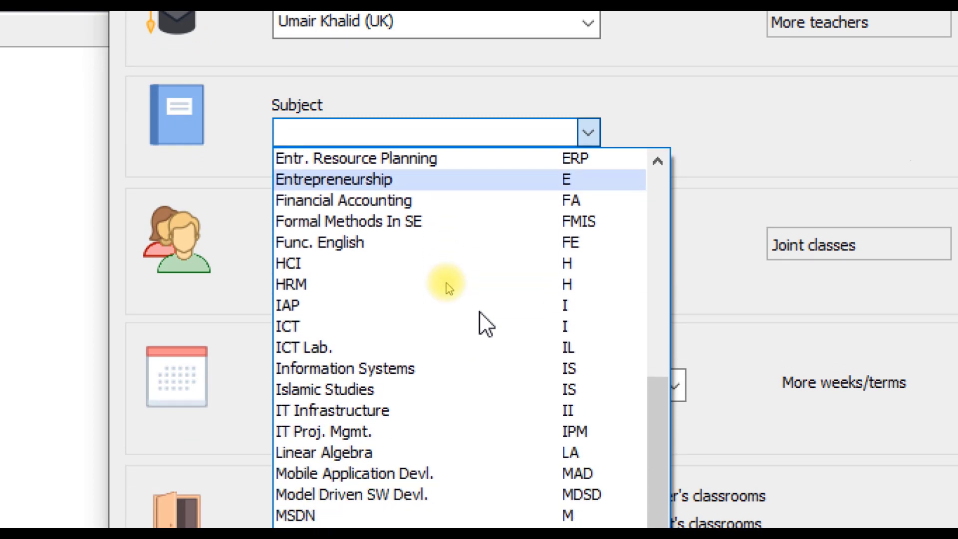
pyautogui.scroll(-1, 480, 313)
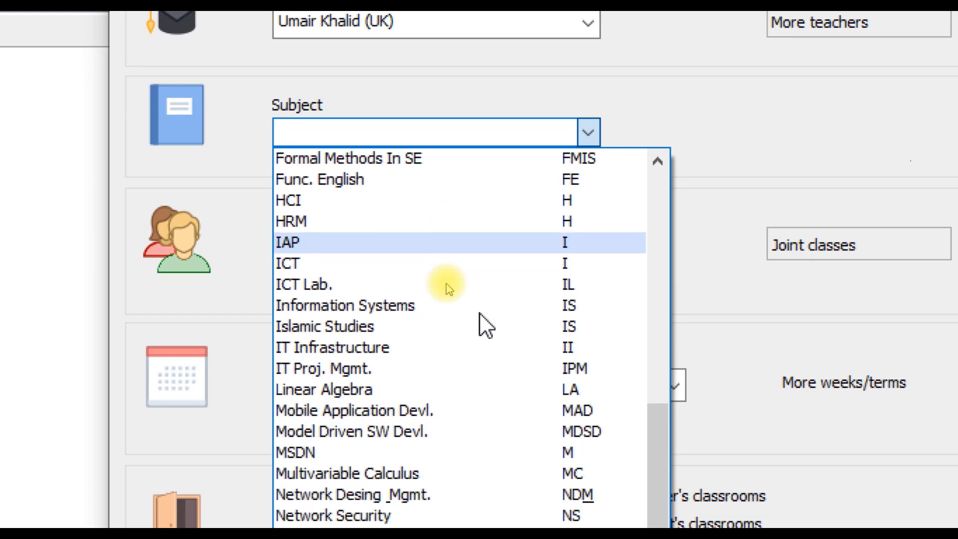
pyautogui.scroll(-2, 480, 315)
pyautogui.scroll(-3, 486, 327)
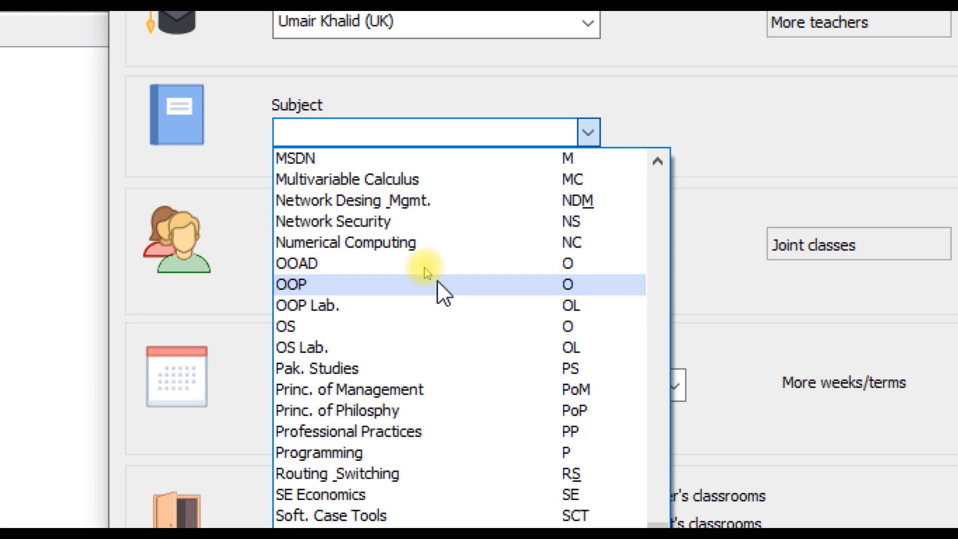
pyautogui.click(388, 285)
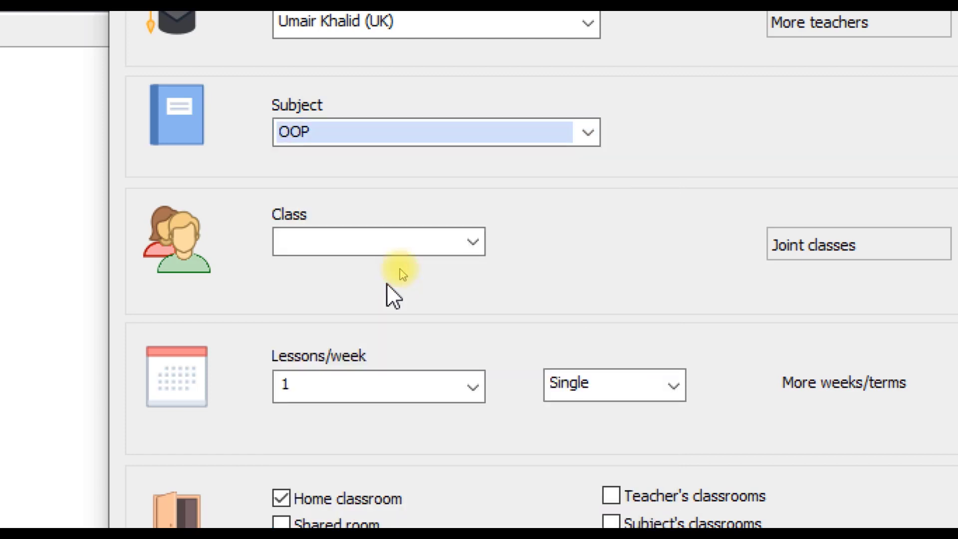
# Set the lesson's class to BSCS F18 with 2 lessons per week, allow a shared room, and accept the lesson
pyautogui.click(462, 248)
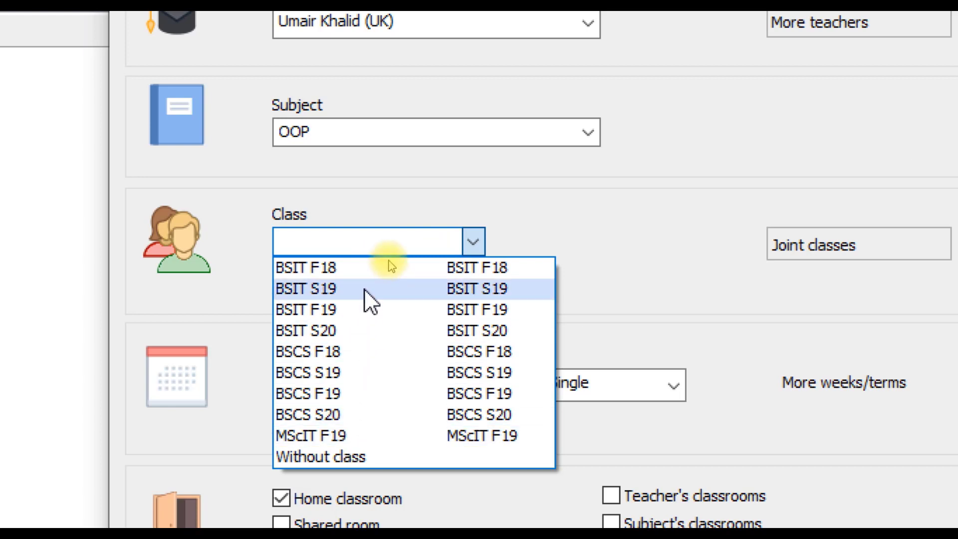
pyautogui.click(348, 351)
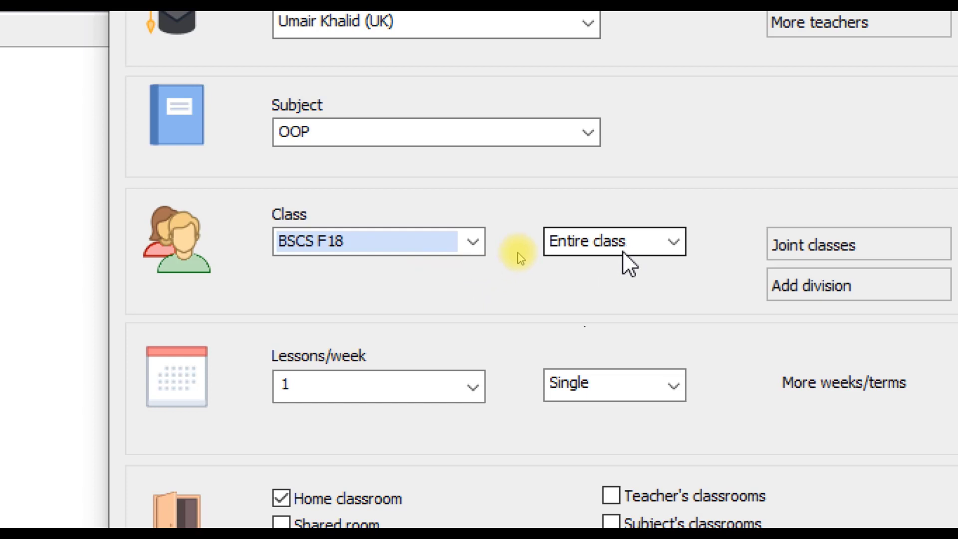
pyautogui.click(472, 390)
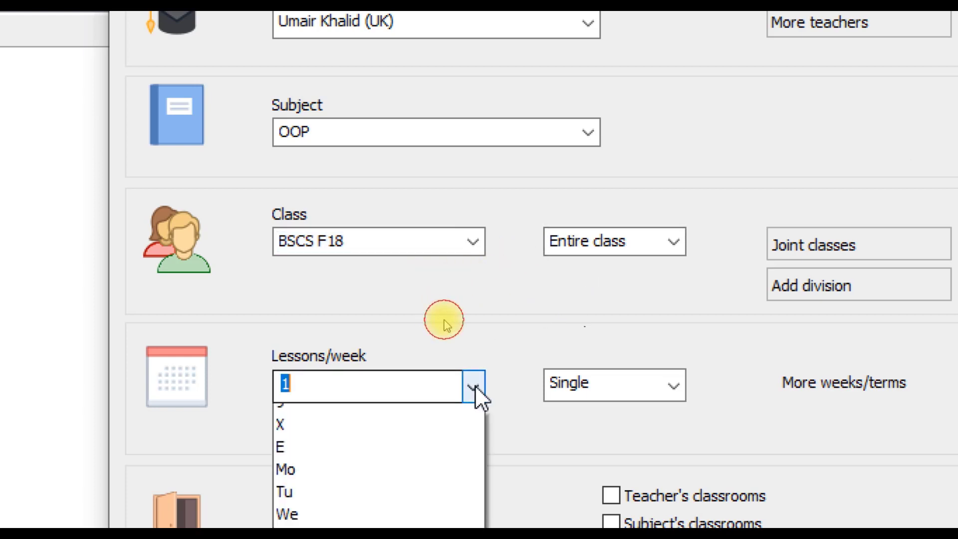
pyautogui.click(423, 459)
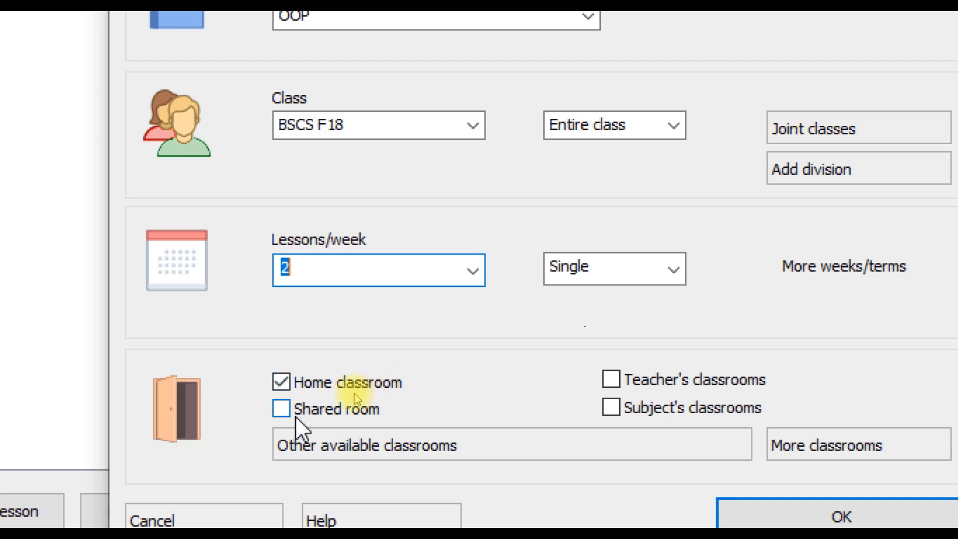
pyautogui.click(283, 412)
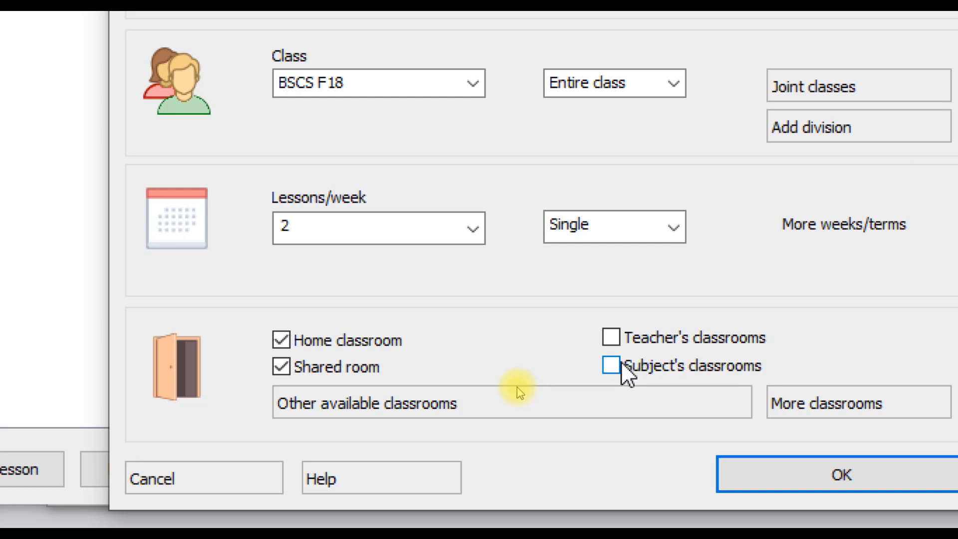
pyautogui.click(792, 465)
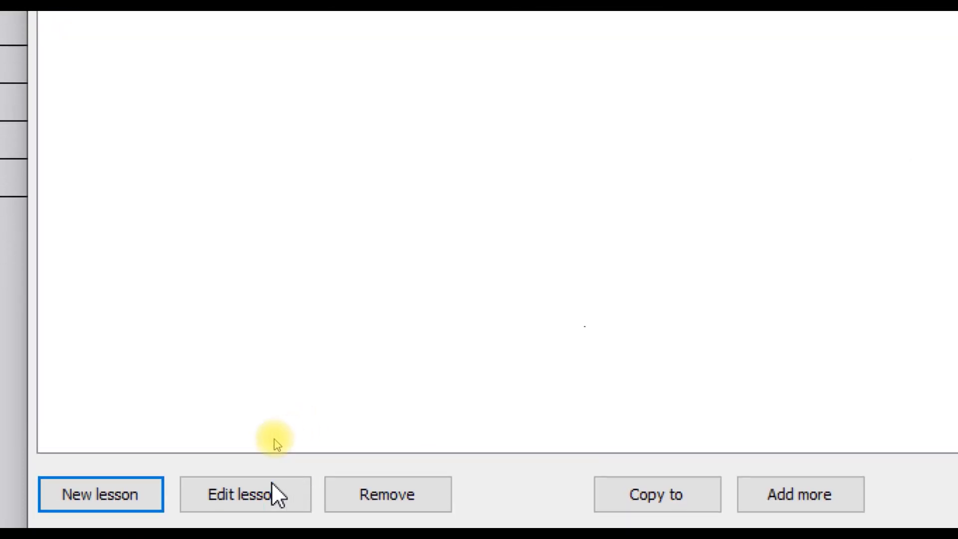
# Start another new lesson in the first teacher's (UK) contract and set its subject to OOP Lab
pyautogui.click(120, 474)
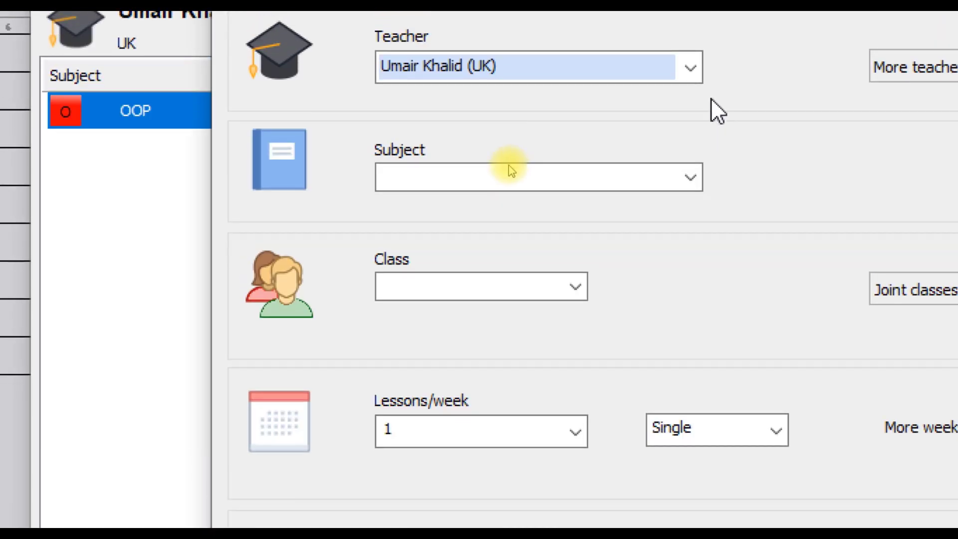
pyautogui.click(666, 174)
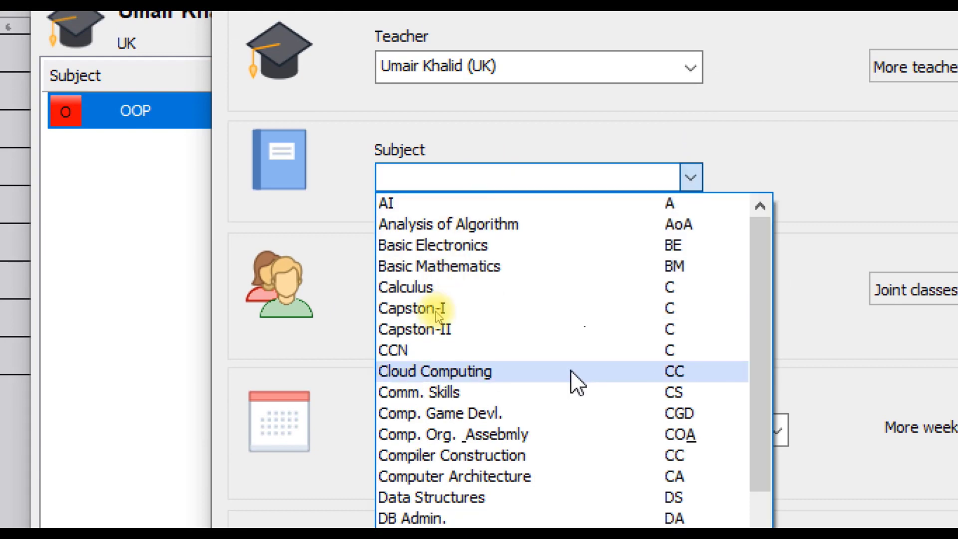
pyautogui.scroll(-7, 425, 358)
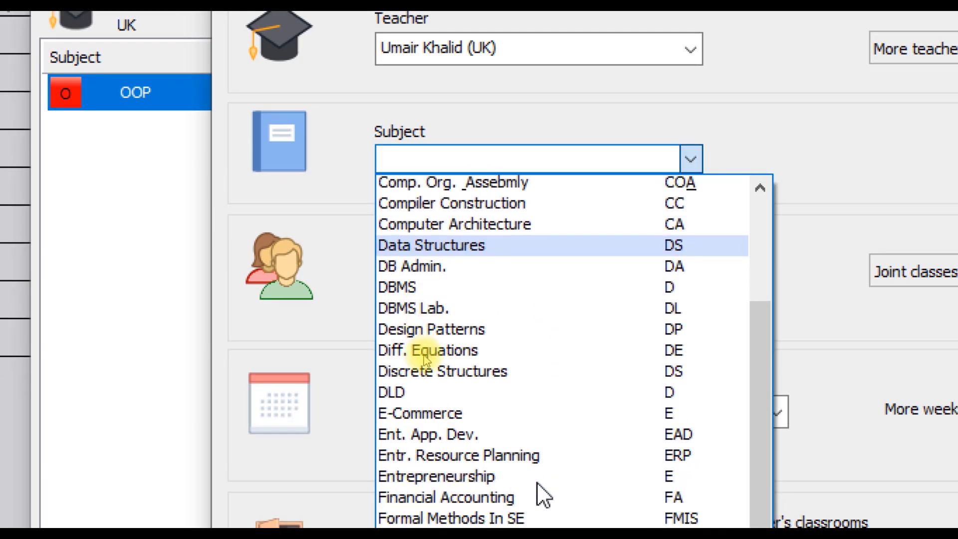
pyautogui.scroll(-4, 534, 478)
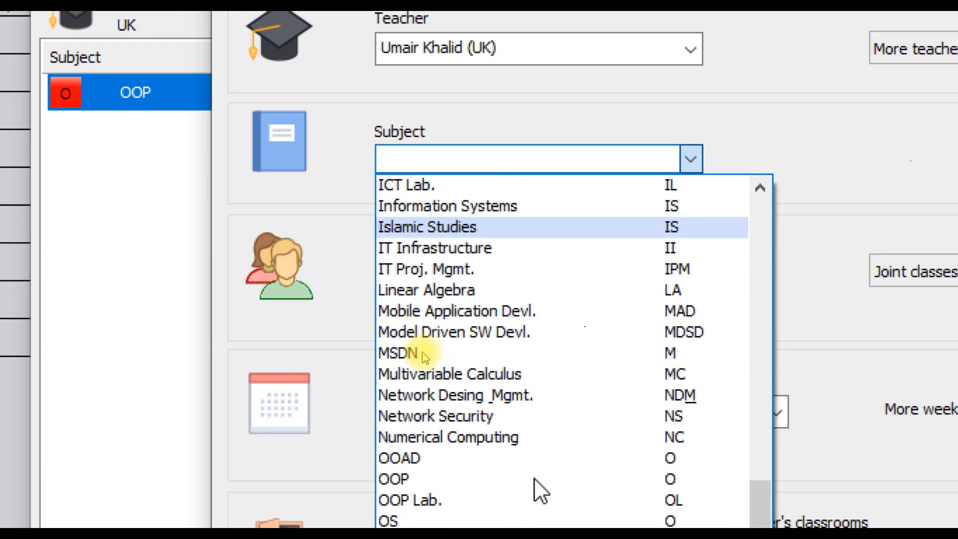
pyautogui.click(496, 482)
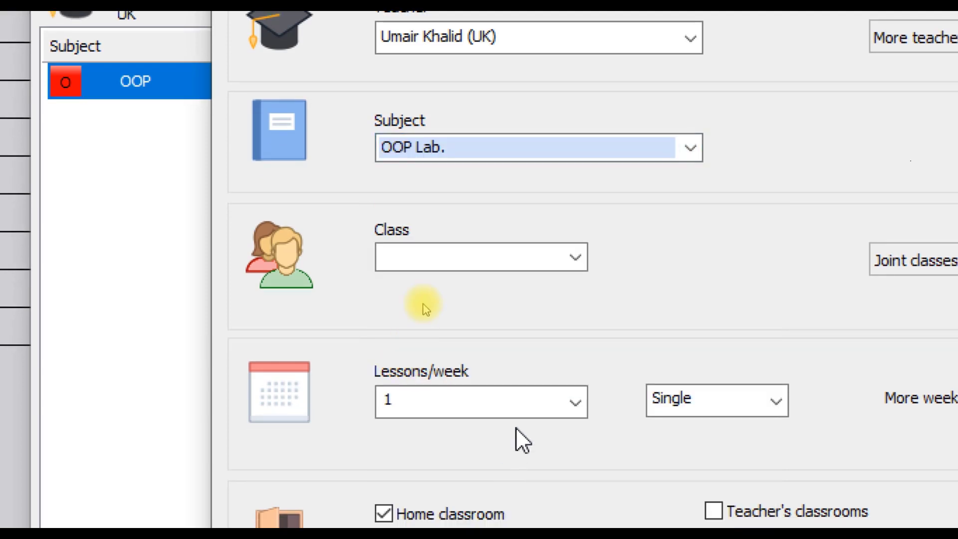
# Set the OOP Lab. lesson's class to BSCS F18, allow the subject's classrooms, and accept the lesson
pyautogui.click(576, 257)
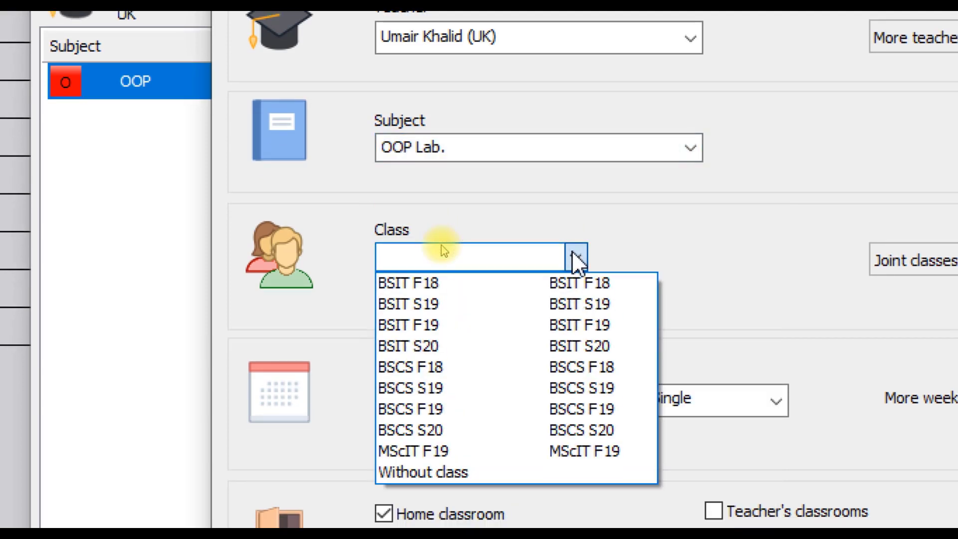
pyautogui.click(471, 368)
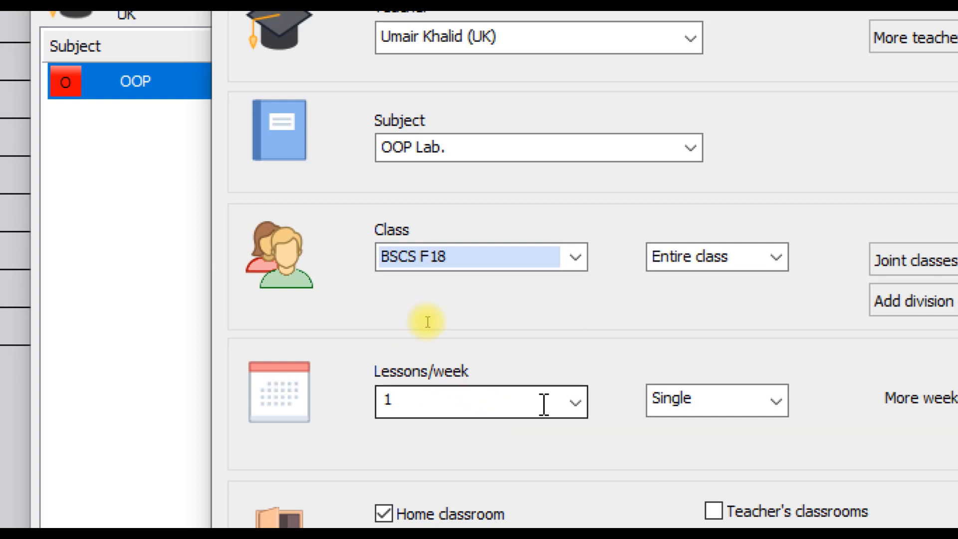
pyautogui.scroll(-2, 475, 368)
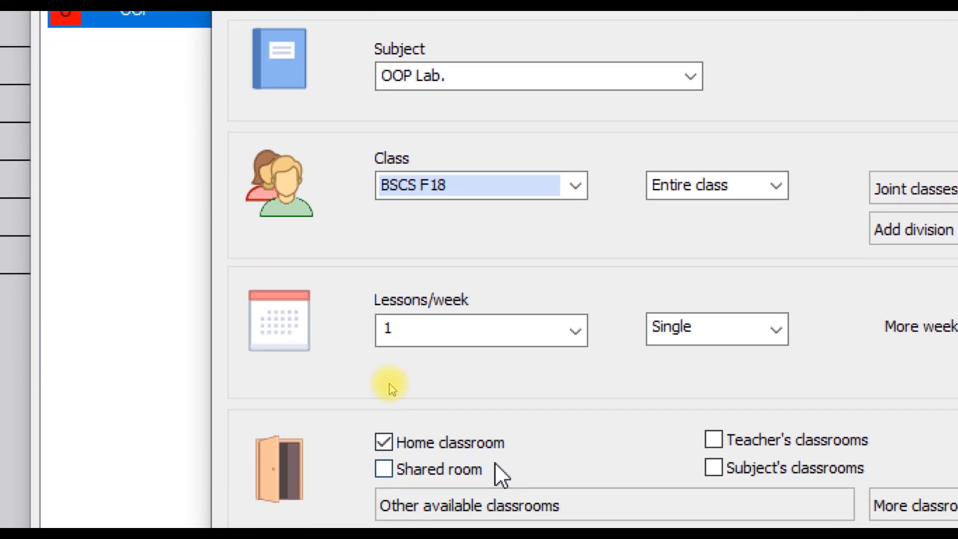
pyautogui.click(716, 468)
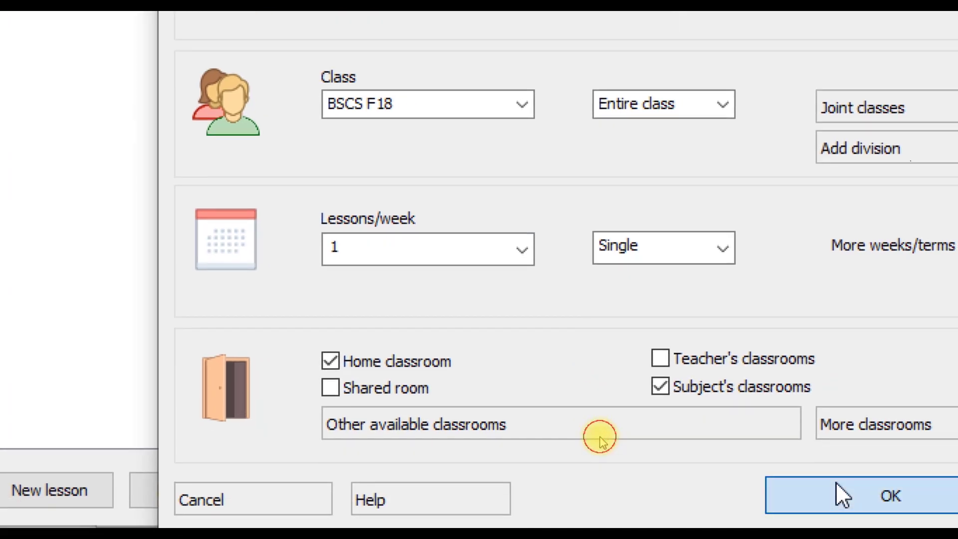
pyautogui.click(838, 492)
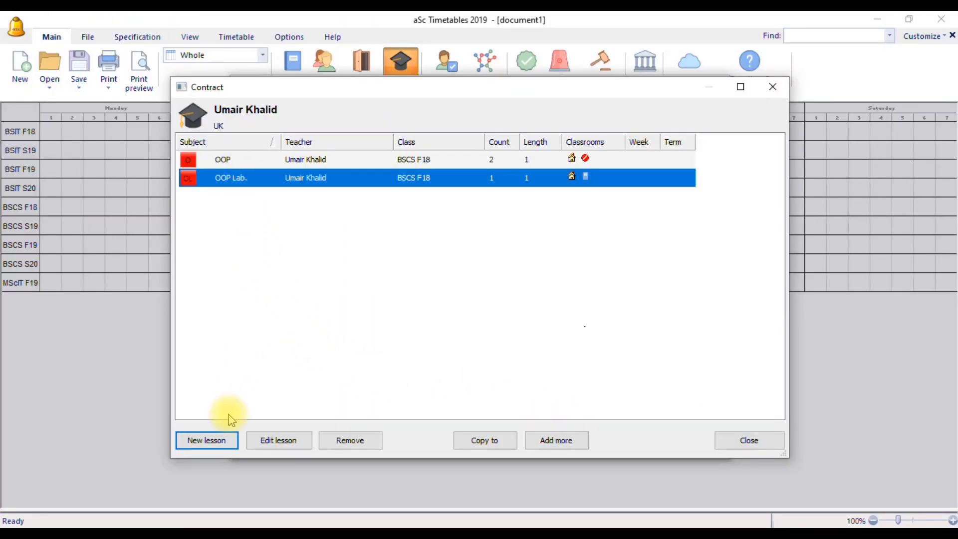
# Add a Compiler Construction lesson for teacher UK with class BSCS F18, 2 lessons per week, and a shared room allowed
pyautogui.click(216, 441)
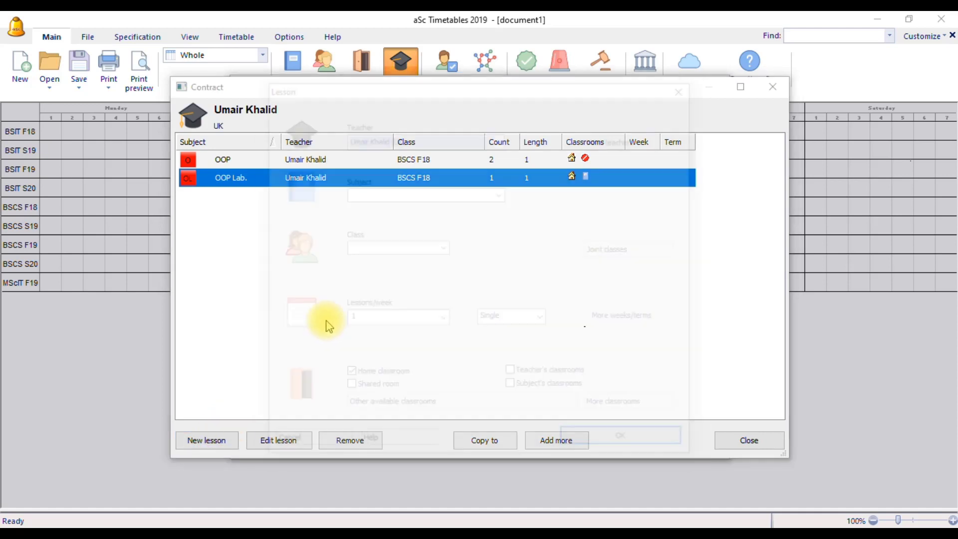
pyautogui.click(439, 199)
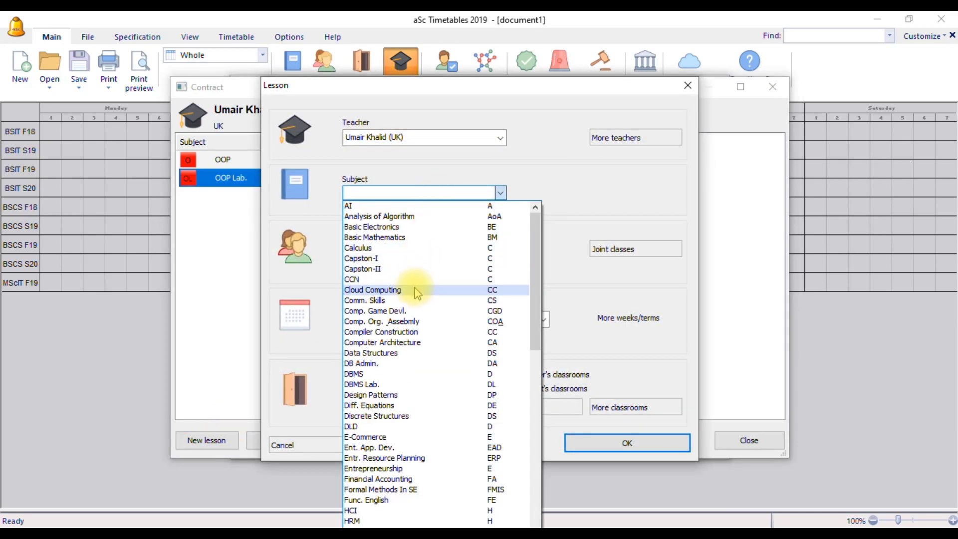
pyautogui.click(428, 332)
pyautogui.click(430, 246)
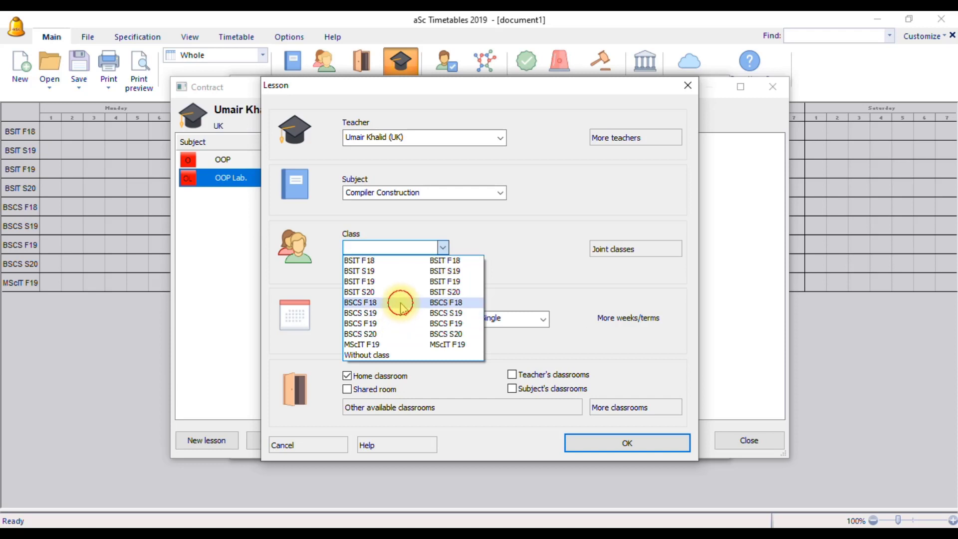
pyautogui.click(399, 302)
pyautogui.click(443, 322)
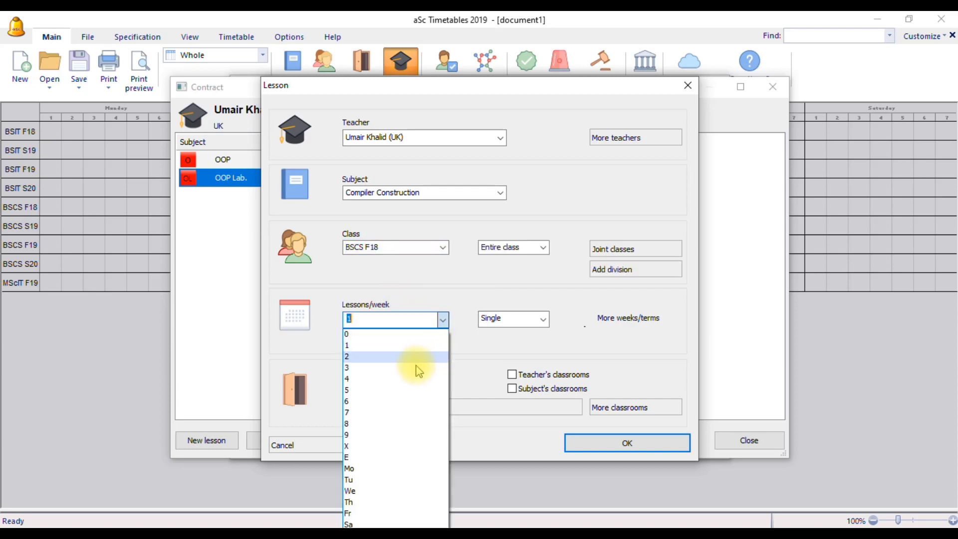
pyautogui.click(412, 357)
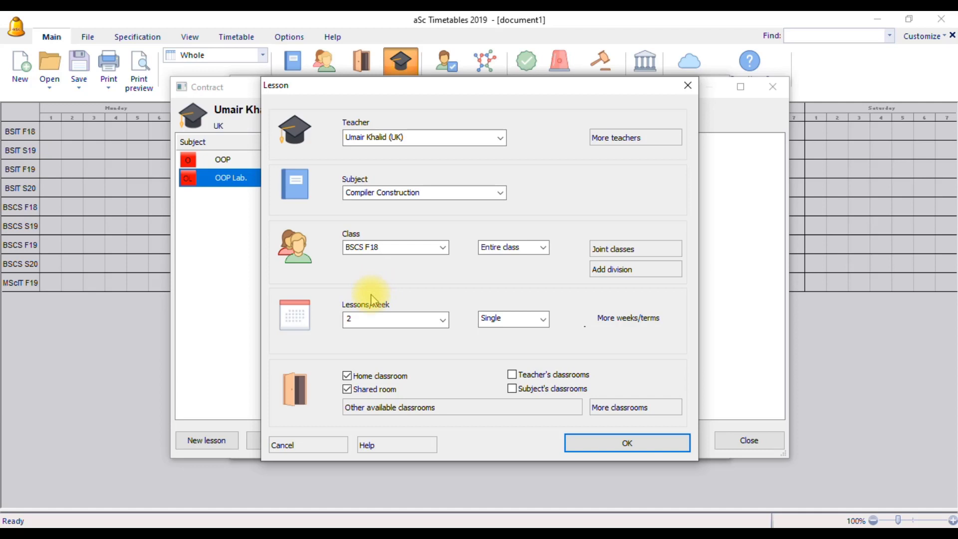
pyautogui.click(576, 442)
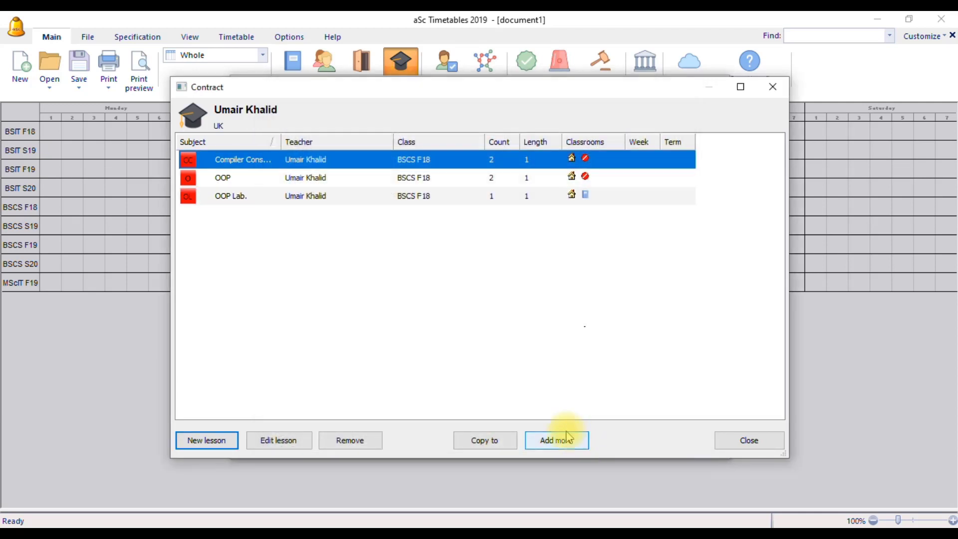
# Add a Data Structures lesson for teacher UK with class BSCS S19, 2 lessons per week, and a shared room allowed
pyautogui.click(221, 444)
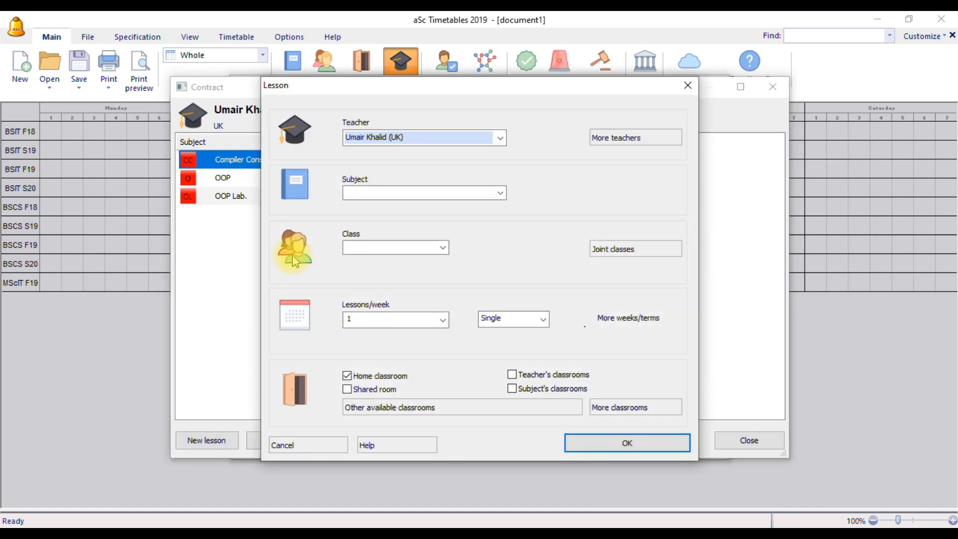
pyautogui.click(485, 194)
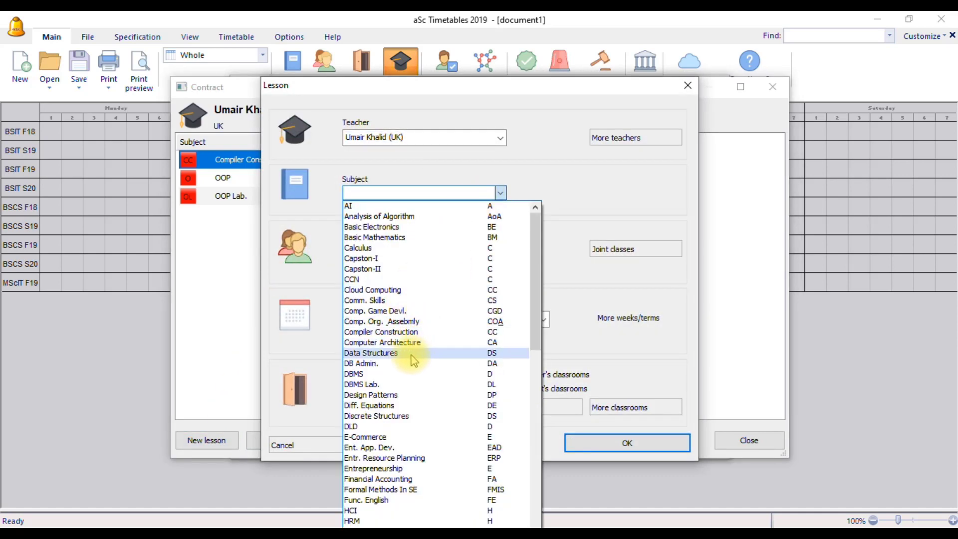
pyautogui.click(412, 355)
pyautogui.click(424, 245)
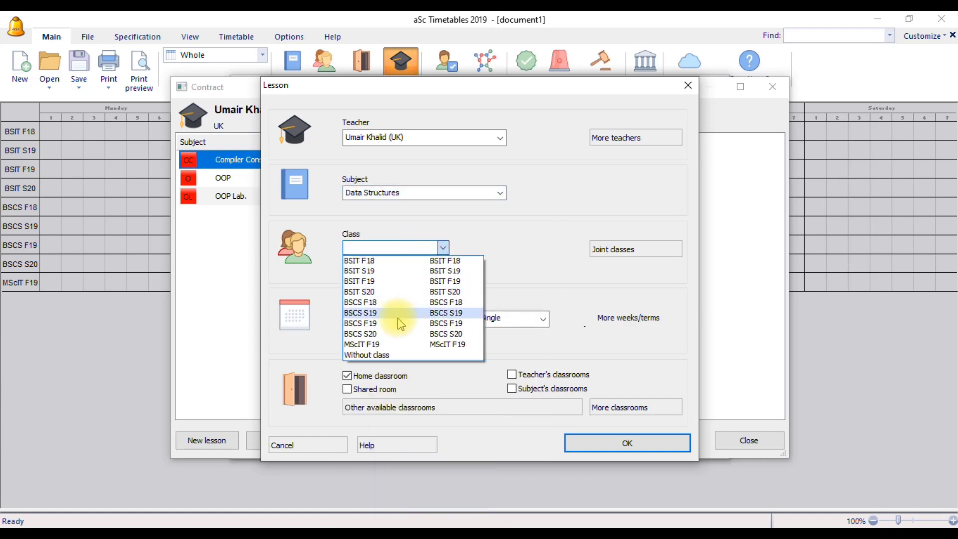
pyautogui.click(391, 317)
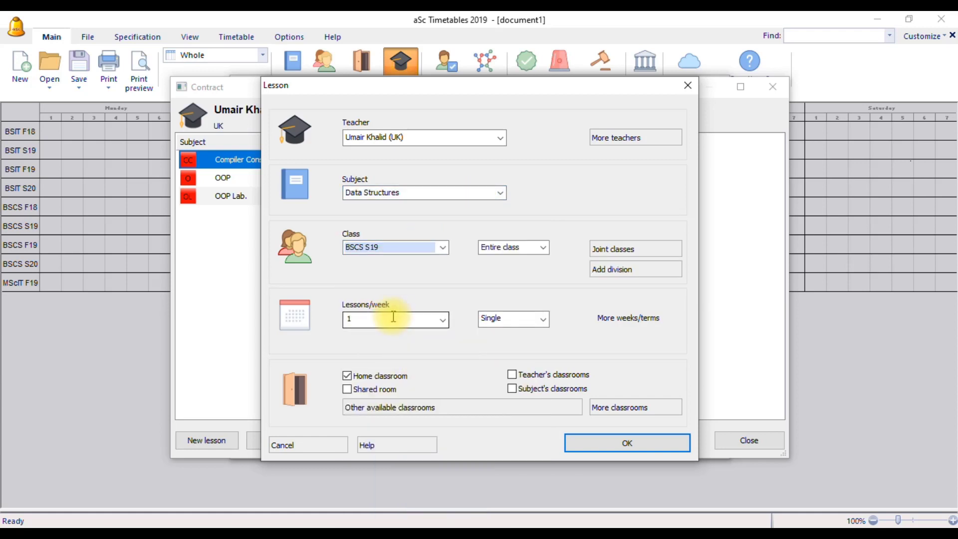
pyautogui.click(443, 319)
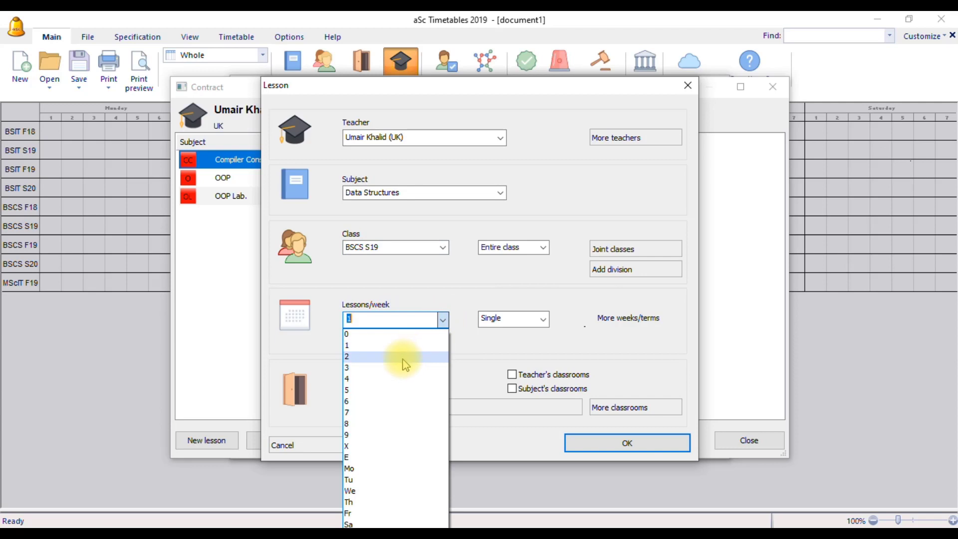
pyautogui.click(404, 356)
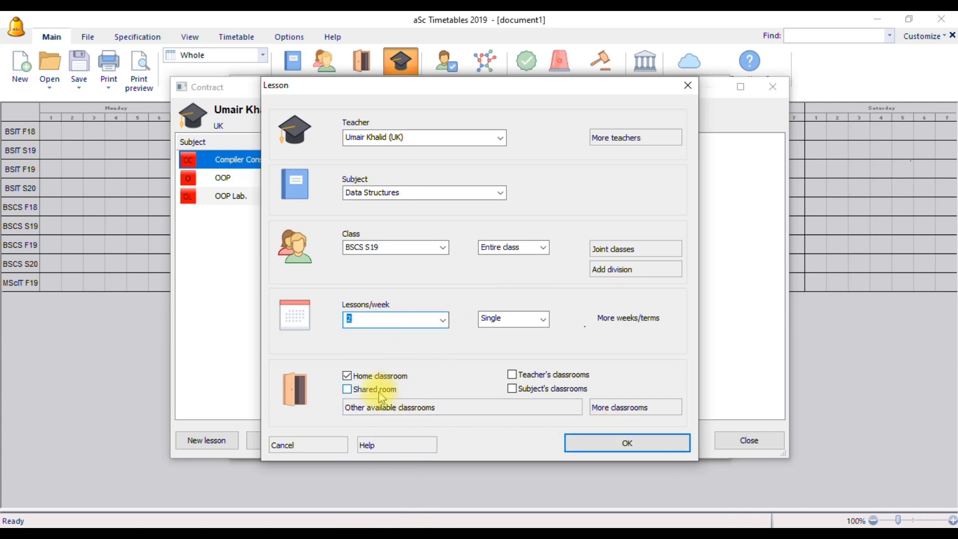
pyautogui.click(574, 448)
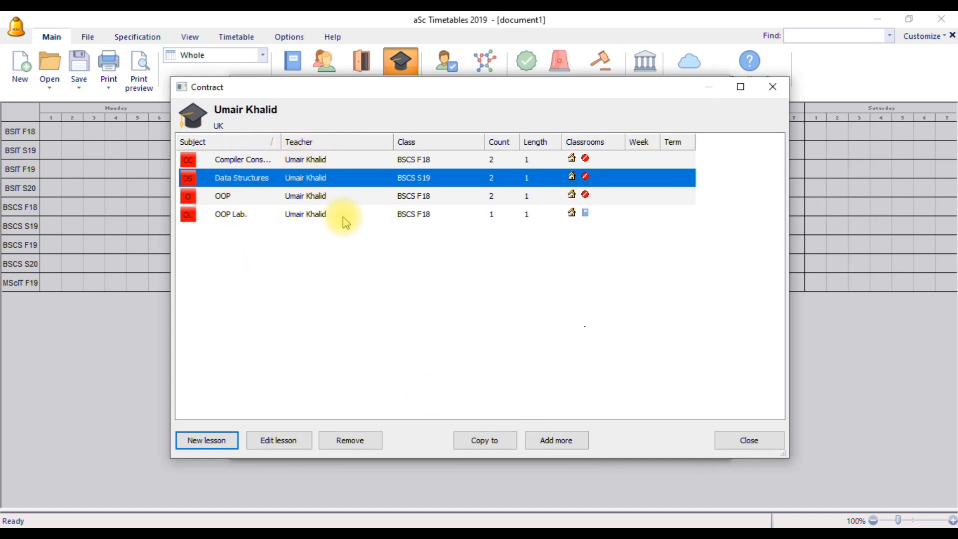
pyautogui.click(736, 441)
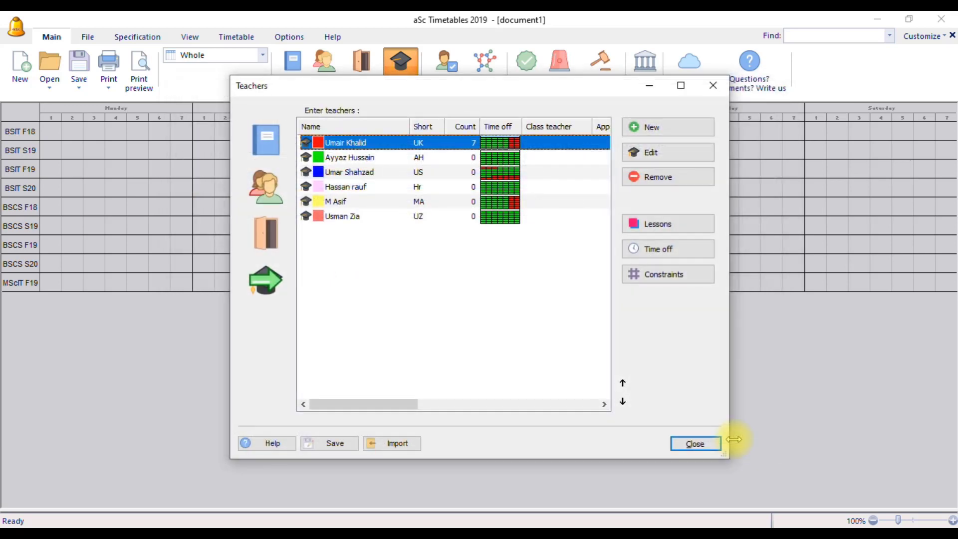
pyautogui.click(338, 159)
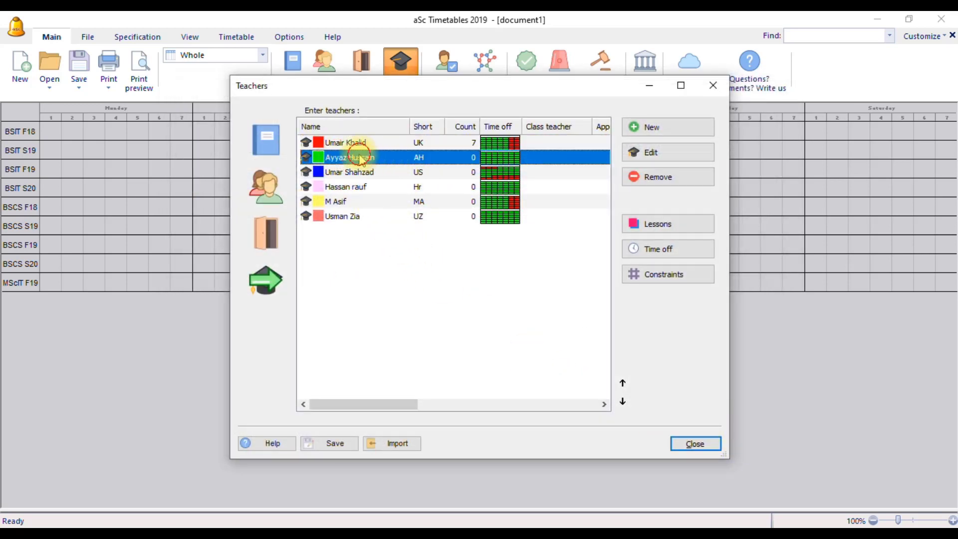
pyautogui.doubleClick(360, 159)
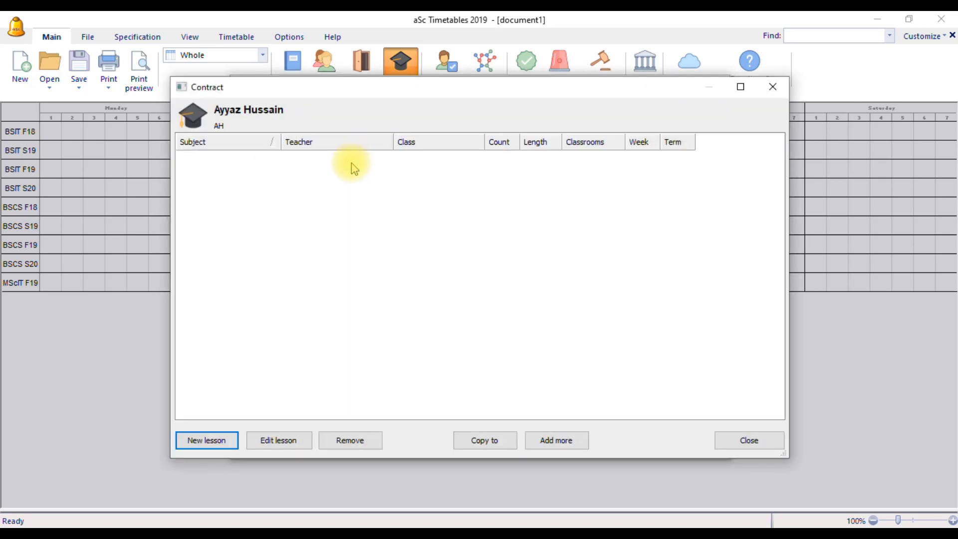
pyautogui.click(216, 444)
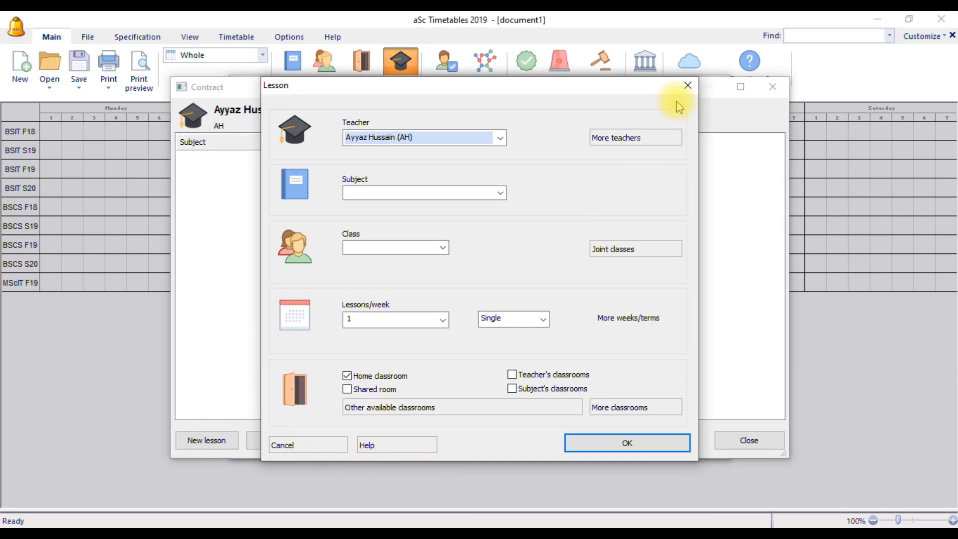
pyautogui.click(689, 87)
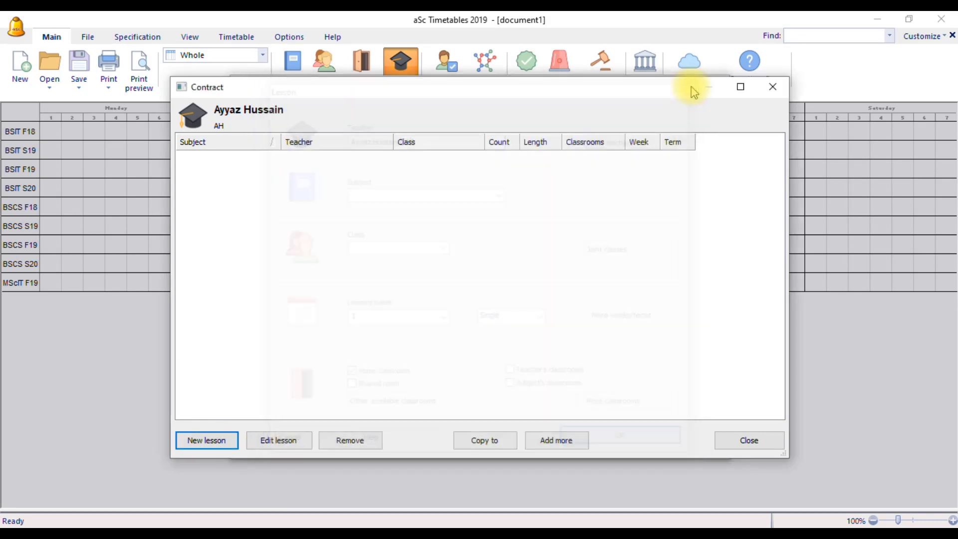
pyautogui.click(755, 442)
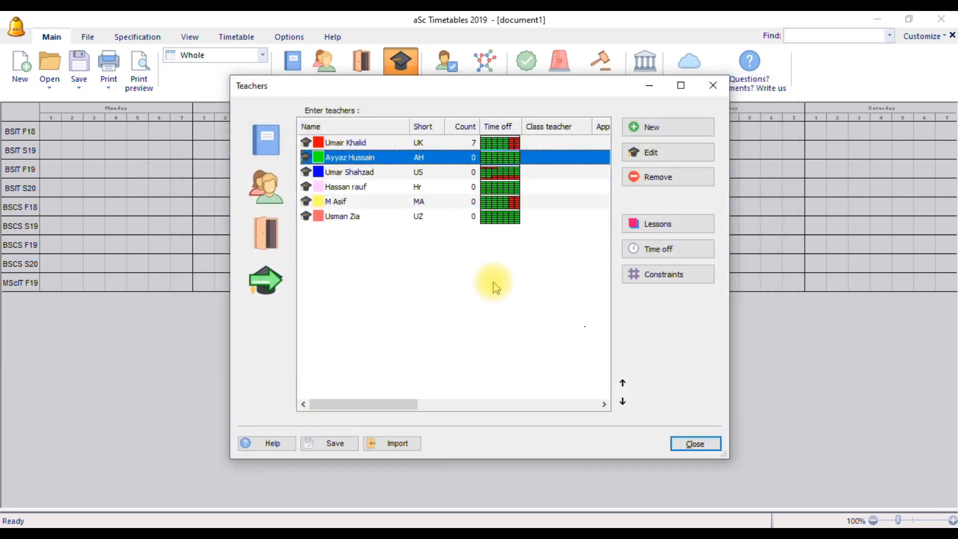
pyautogui.doubleClick(351, 144)
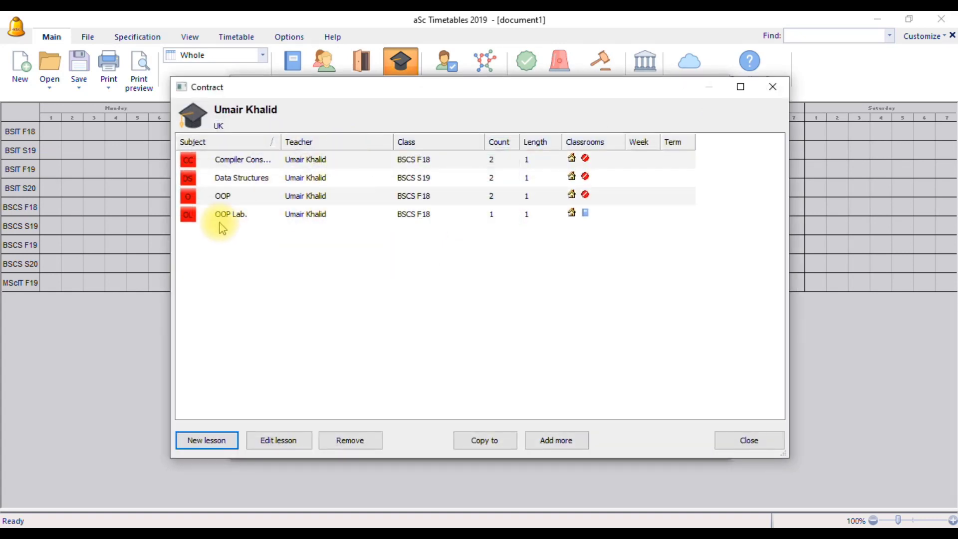
# Copy all four lessons in teacher UK's contract to teacher AH
pyautogui.click(485, 441)
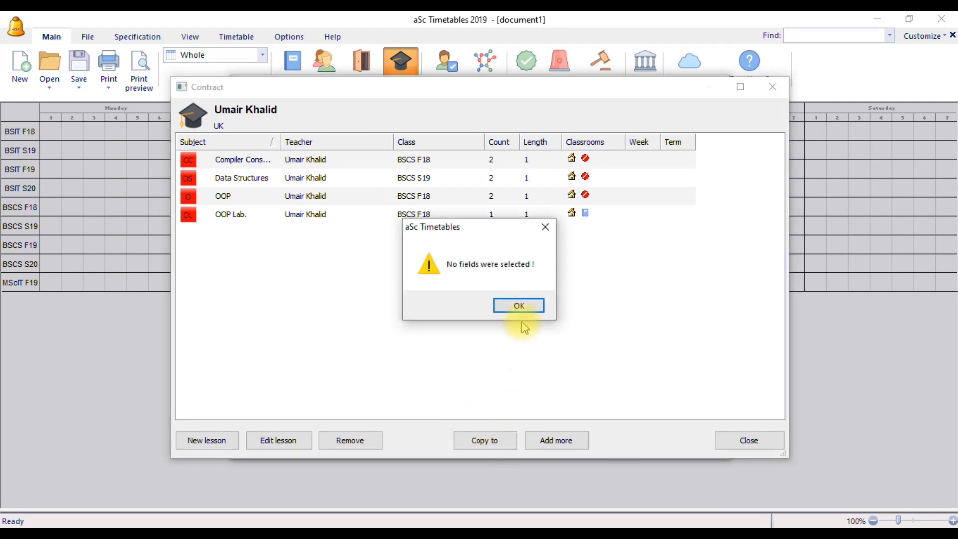
pyautogui.click(519, 306)
pyautogui.moveTo(243, 269); pyautogui.dragTo(238, 189)
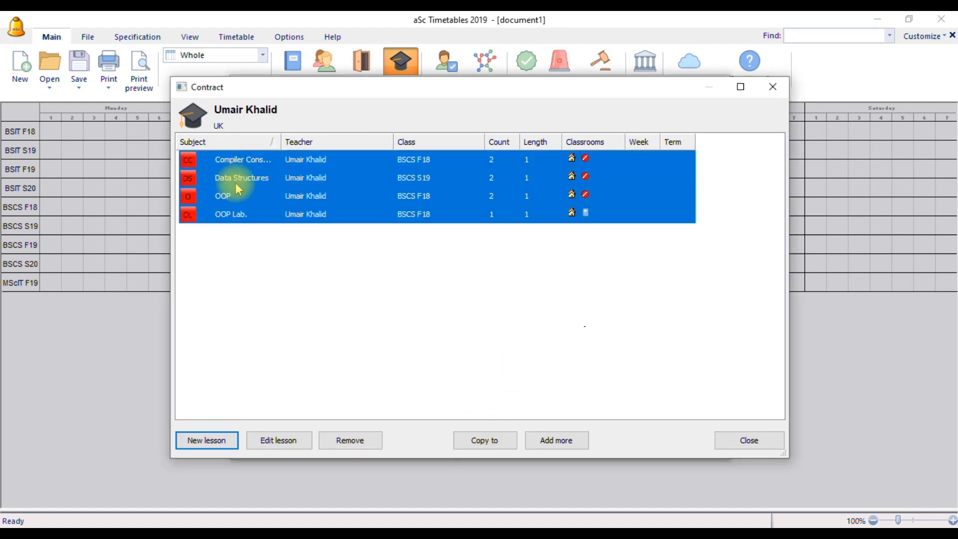
pyautogui.click(494, 446)
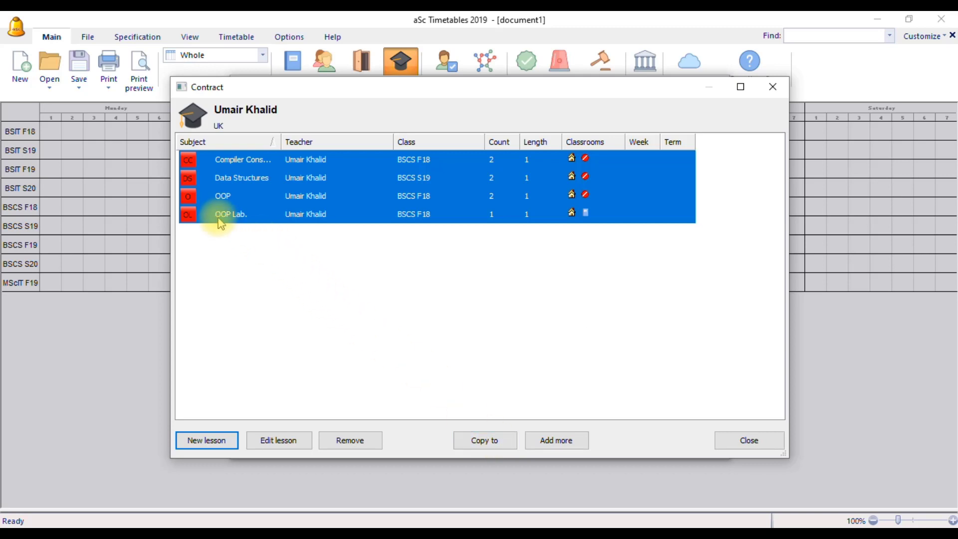
pyautogui.click(485, 439)
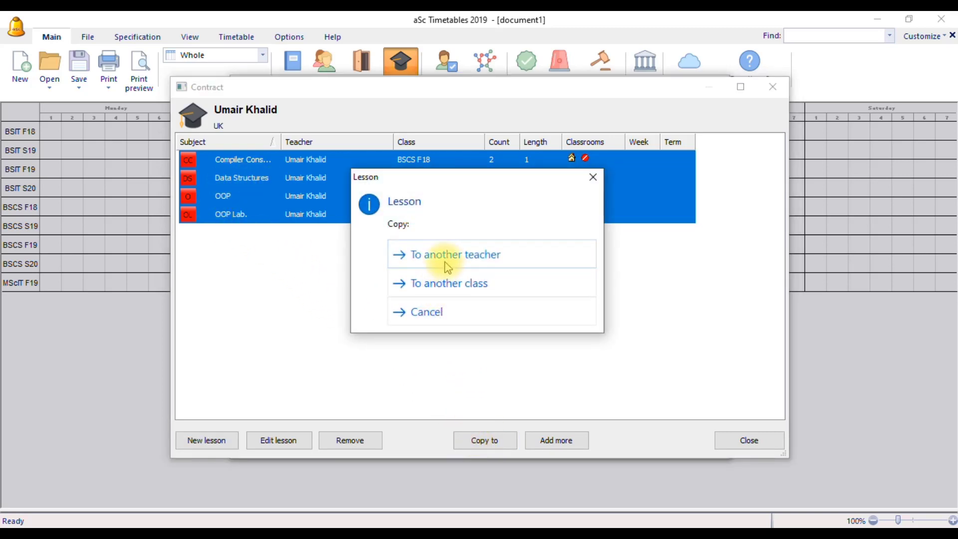
pyautogui.click(448, 257)
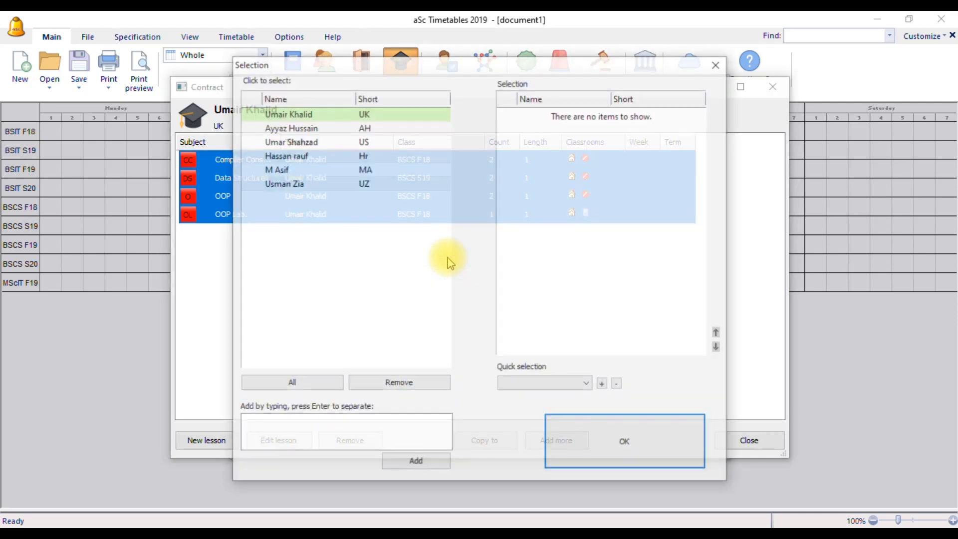
pyautogui.click(304, 129)
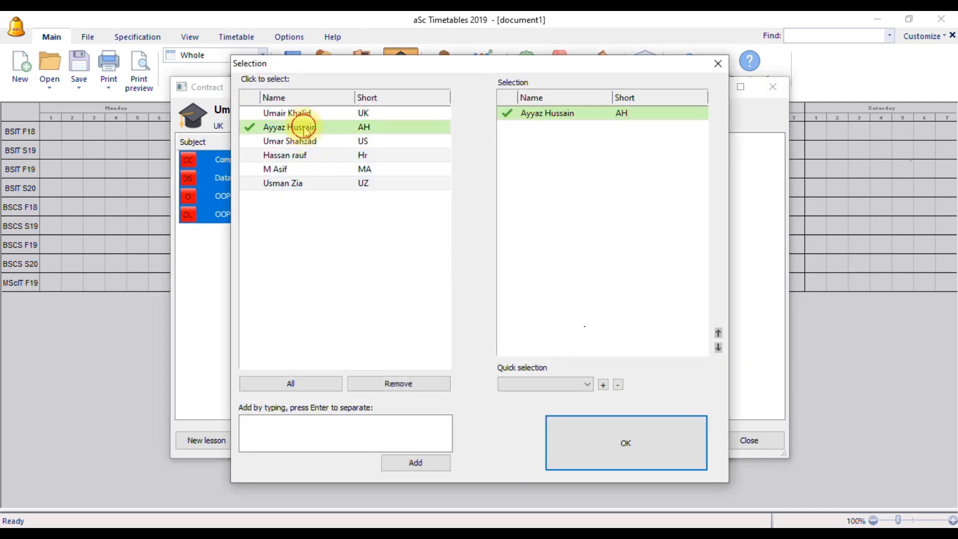
pyautogui.click(582, 445)
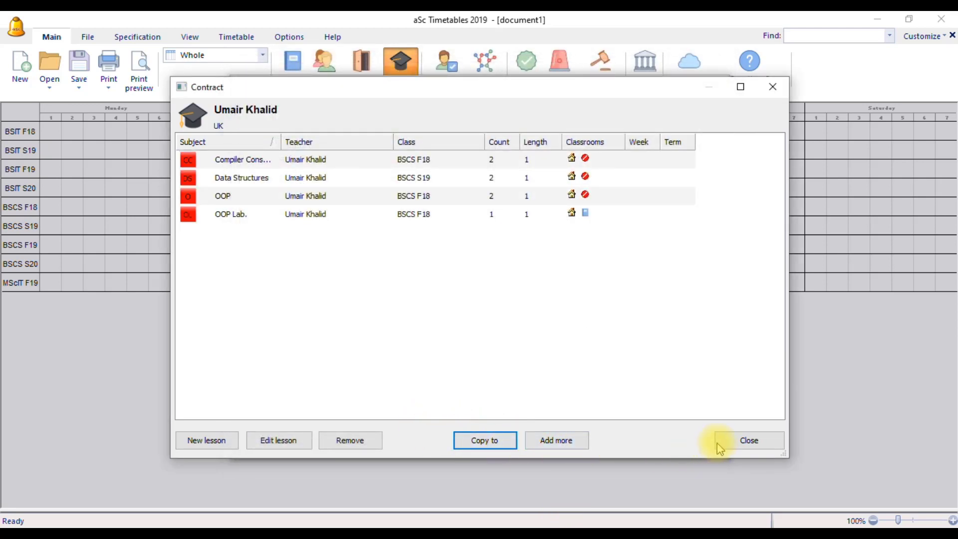
# Close teacher UK's contract and check the lessons in teacher AH's contract
pyautogui.click(749, 440)
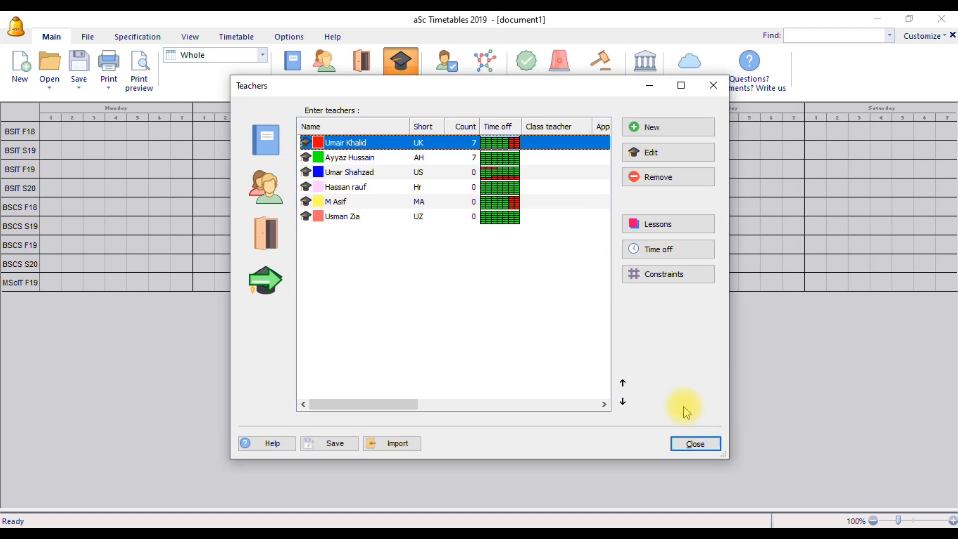
pyautogui.doubleClick(349, 159)
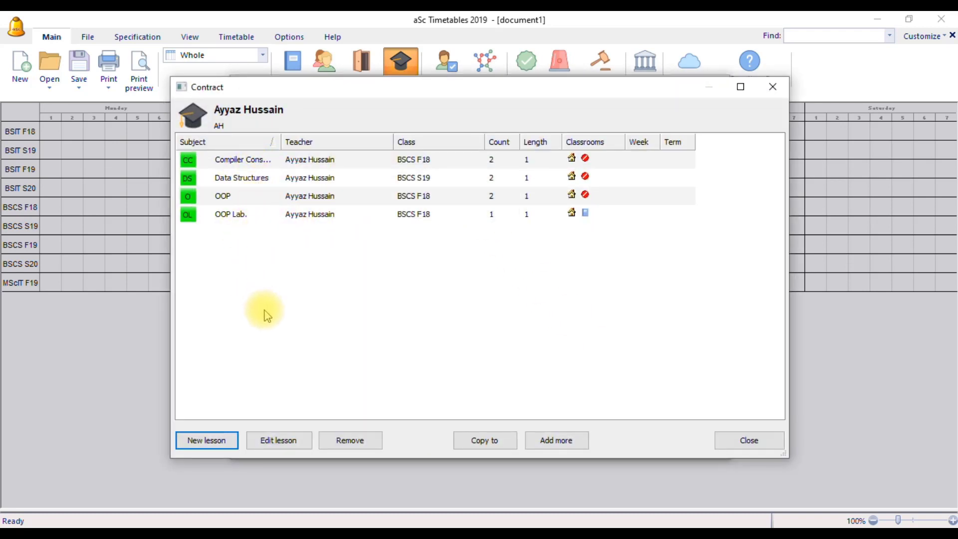
pyautogui.click(733, 447)
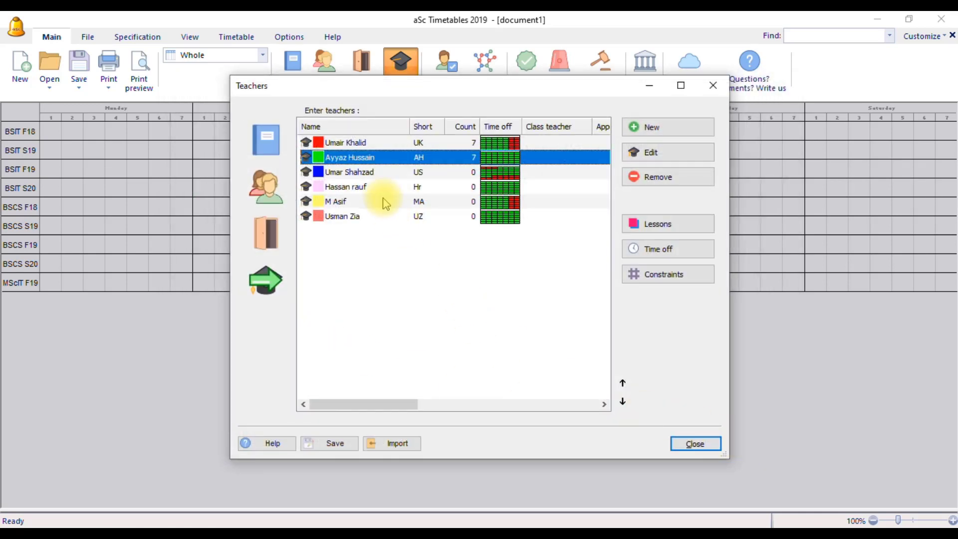
# Add a Basic Electronics lesson for teacher US with class BSCS F19 and 2 lessons per week
pyautogui.doubleClick(357, 173)
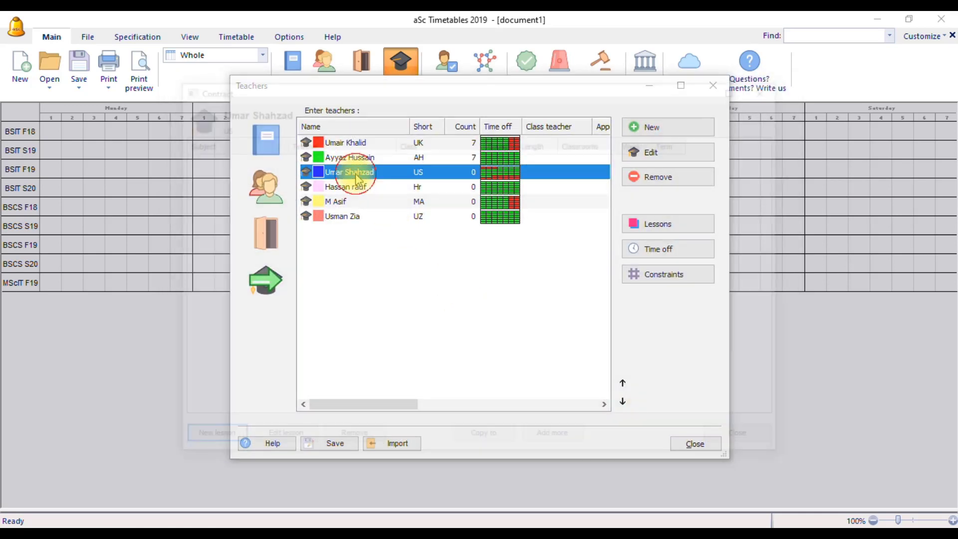
pyautogui.click(214, 440)
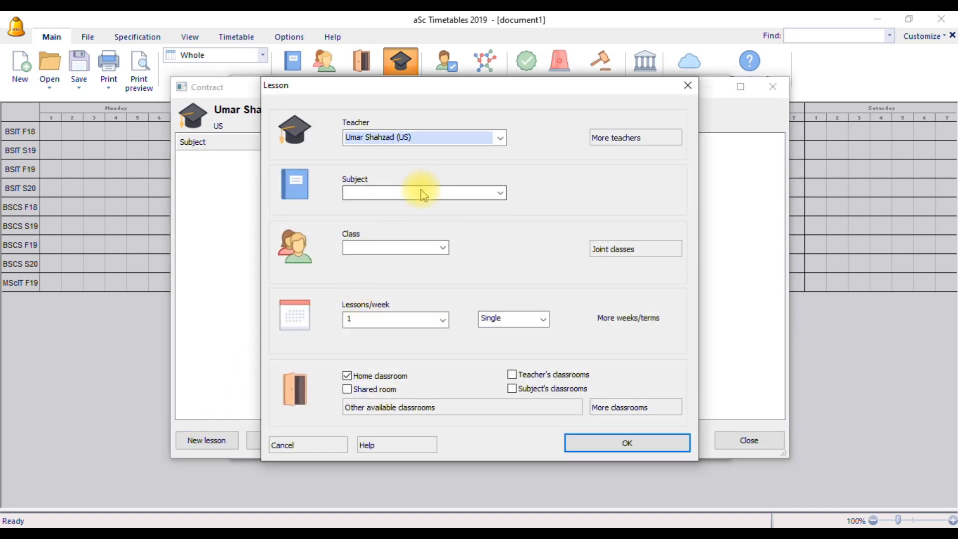
pyautogui.click(422, 193)
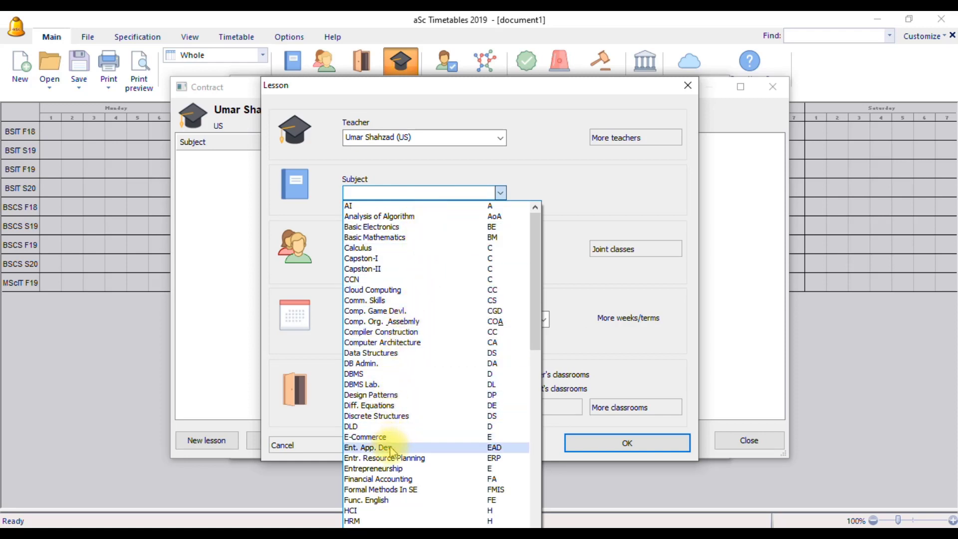
pyautogui.click(405, 227)
pyautogui.click(435, 245)
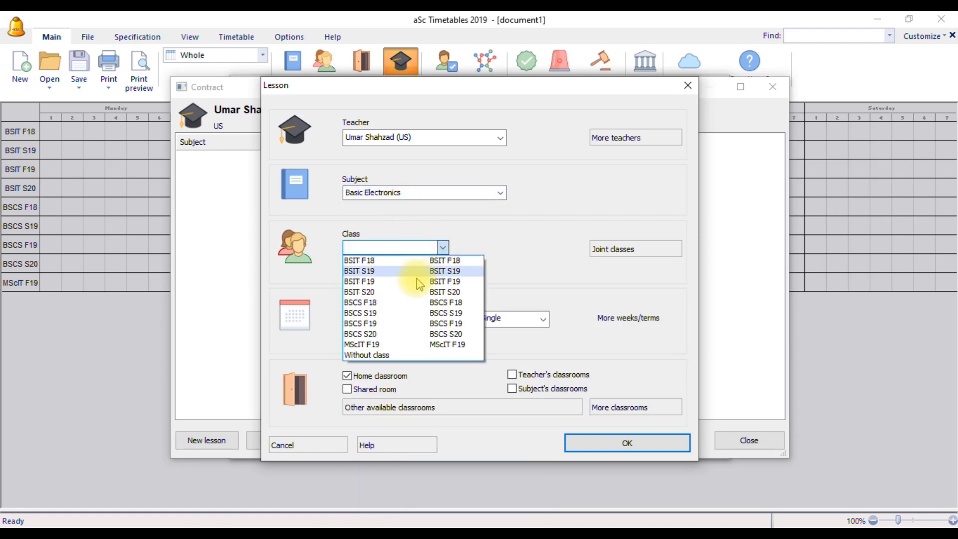
pyautogui.click(402, 323)
pyautogui.click(442, 320)
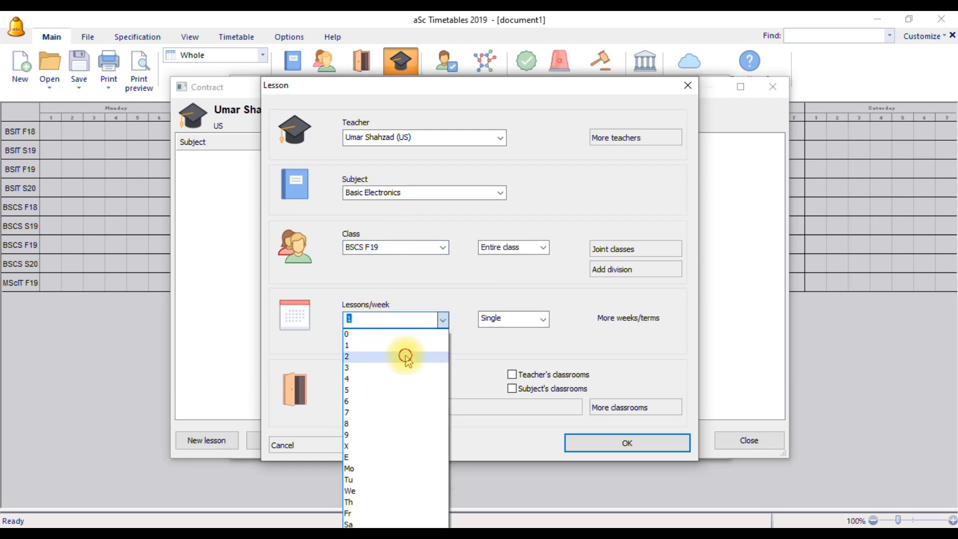
pyautogui.click(405, 356)
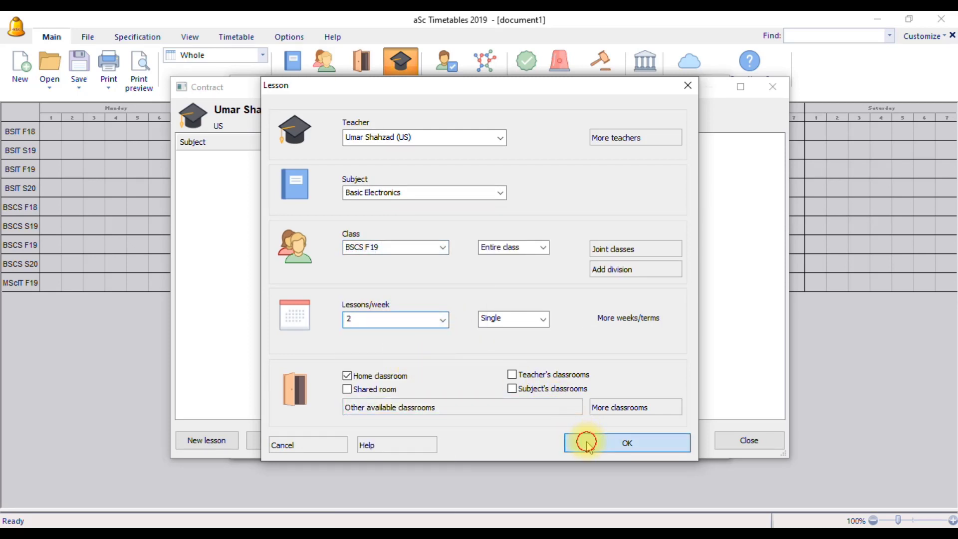
pyautogui.click(587, 443)
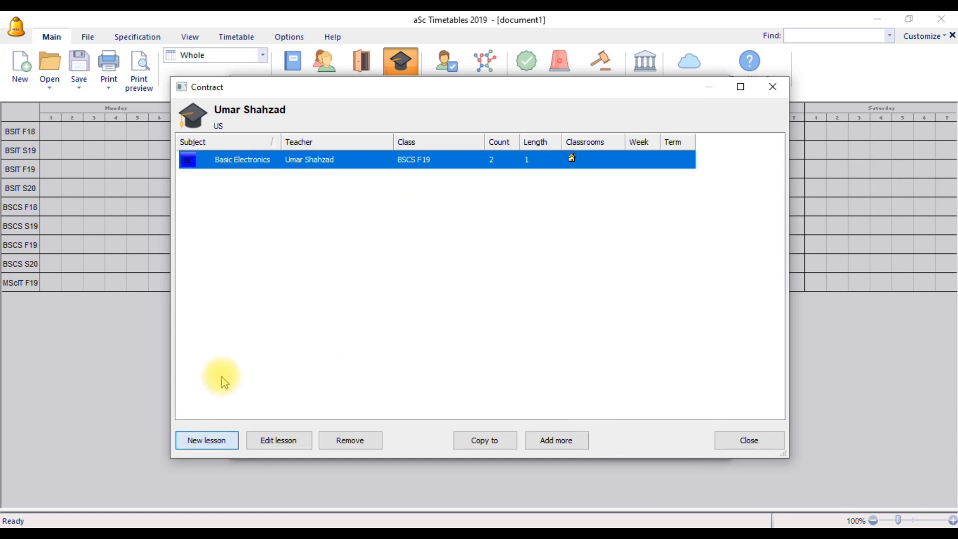
# Add a Computer Architecture lesson for teacher US with class BSCS S20 and 2 lessons per week
pyautogui.click(209, 440)
pyautogui.click(444, 194)
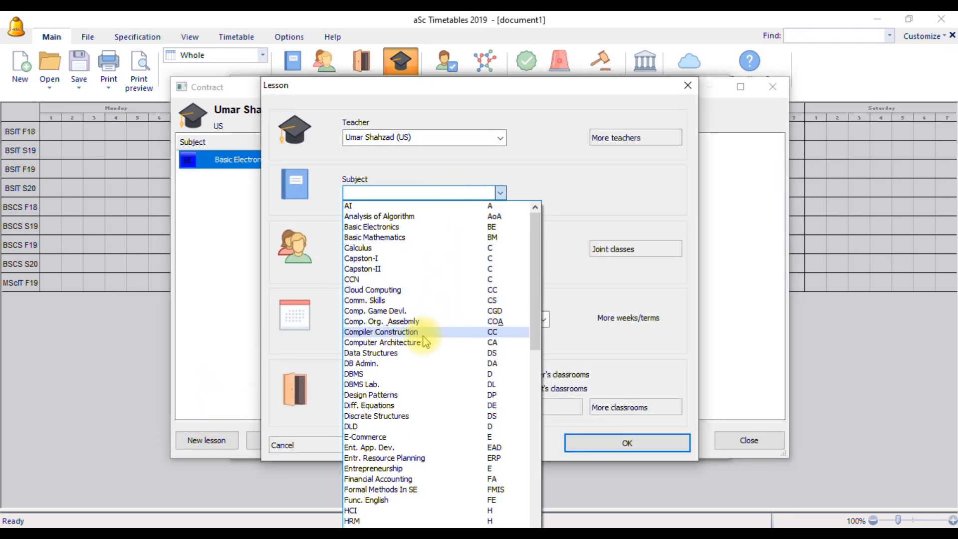
pyautogui.click(420, 343)
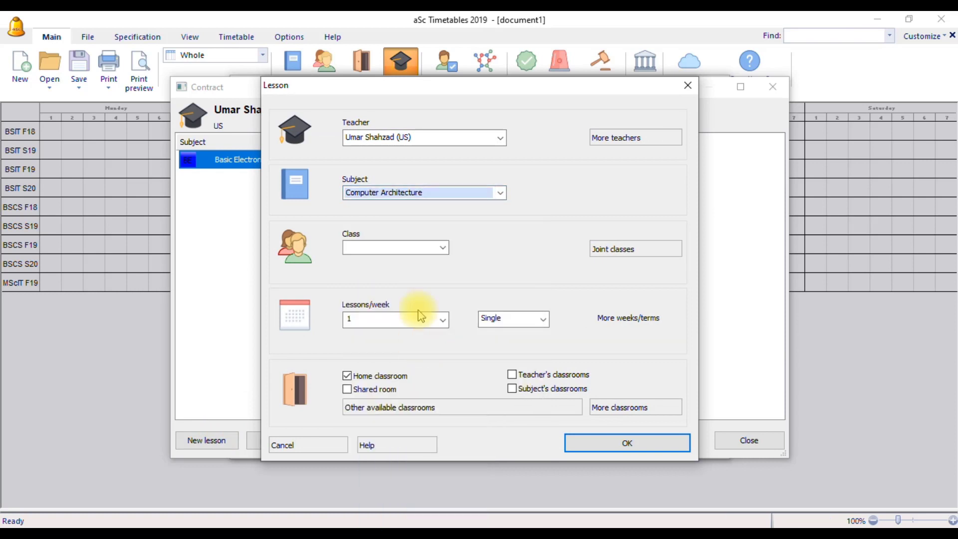
pyautogui.click(442, 247)
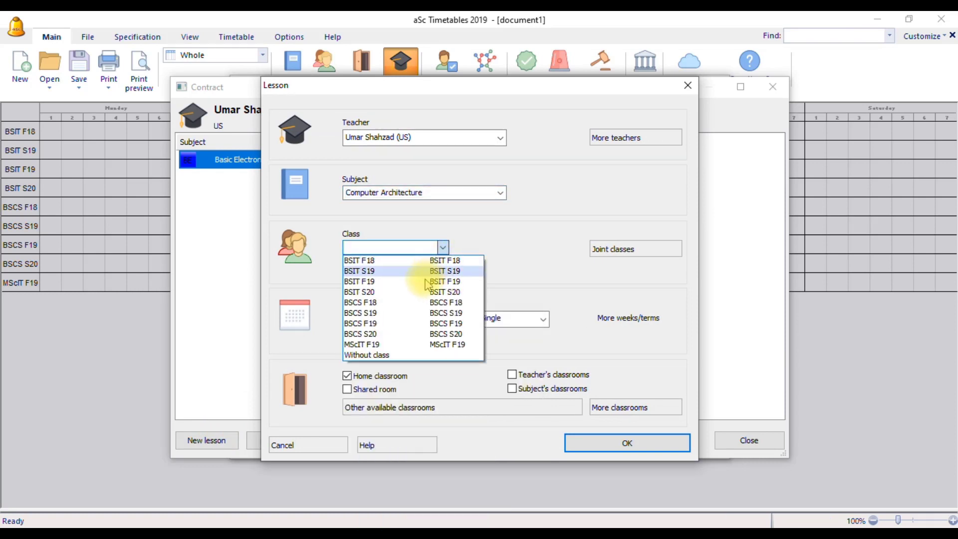
pyautogui.click(389, 334)
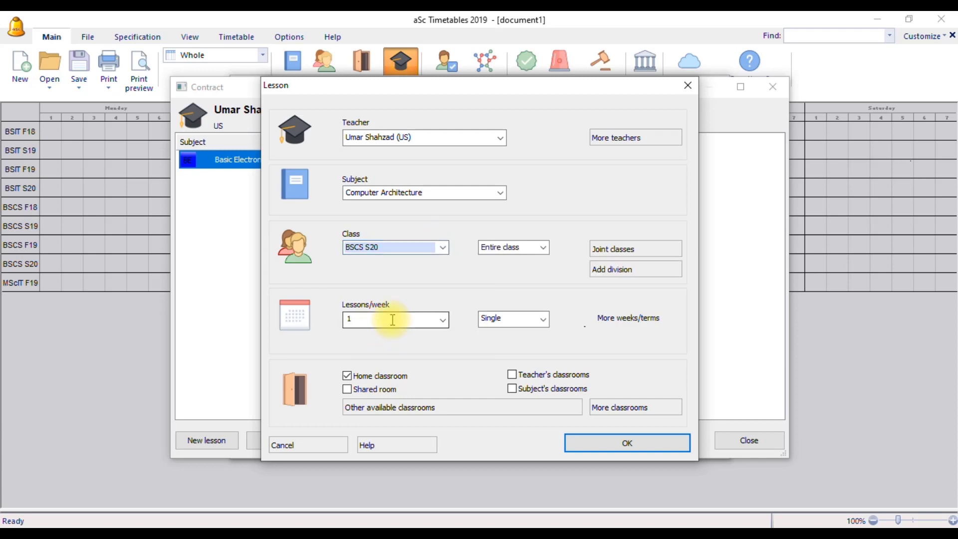
pyautogui.click(442, 320)
pyautogui.click(412, 363)
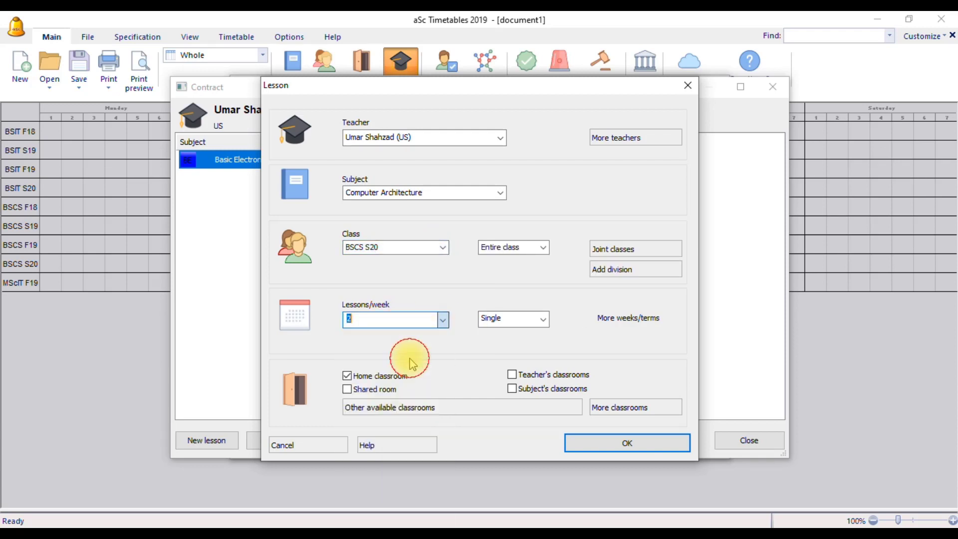
pyautogui.click(594, 442)
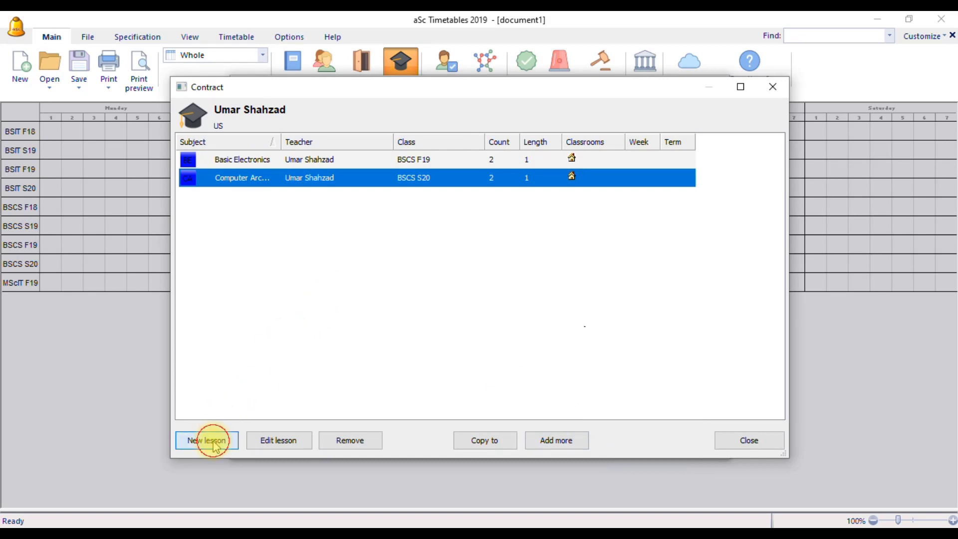
# Add a CCN lesson for teacher US with class BSIT F18 and 2 lessons per week
pyautogui.click(214, 441)
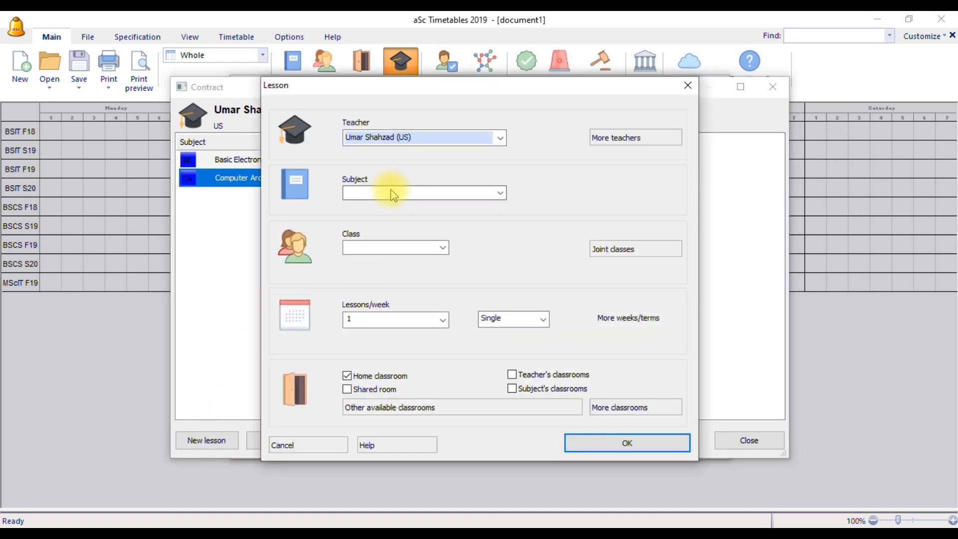
pyautogui.click(391, 195)
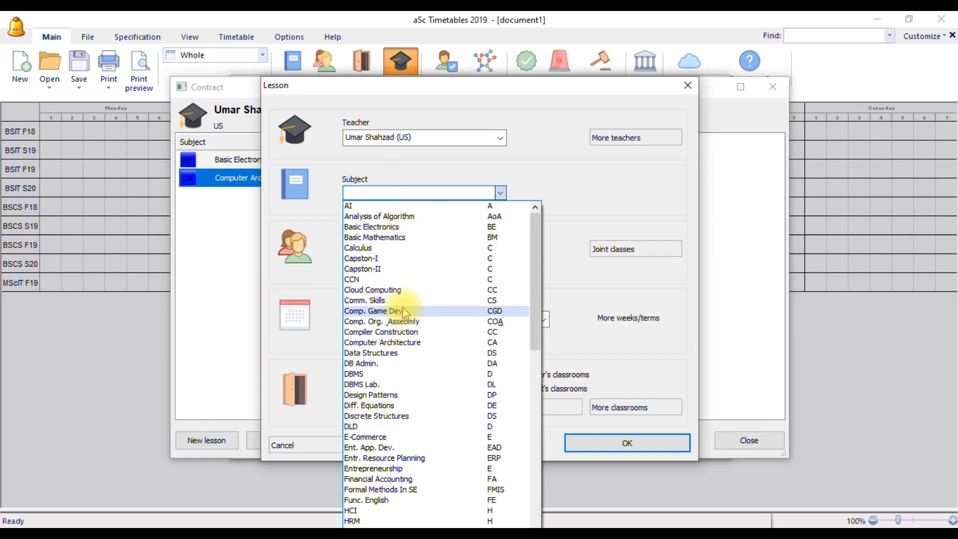
pyautogui.click(394, 280)
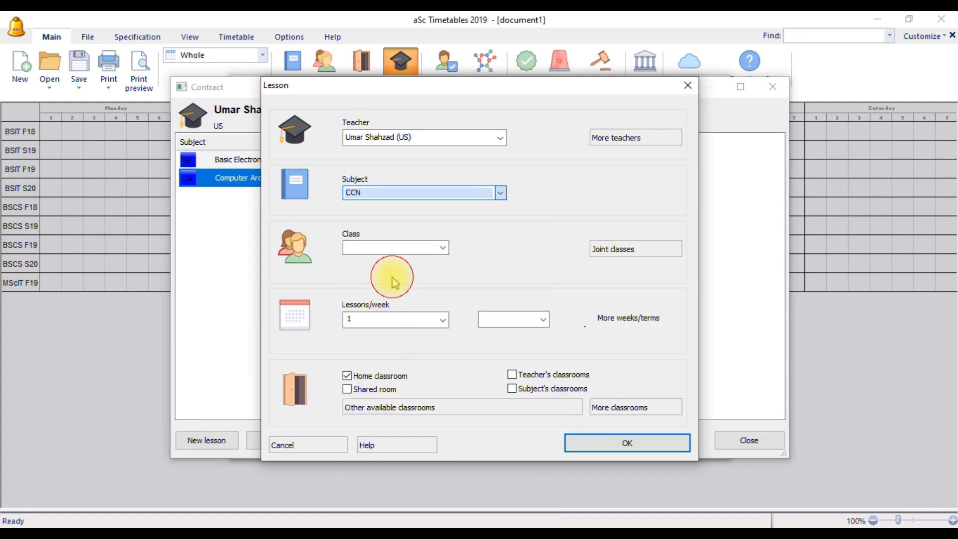
pyautogui.click(394, 248)
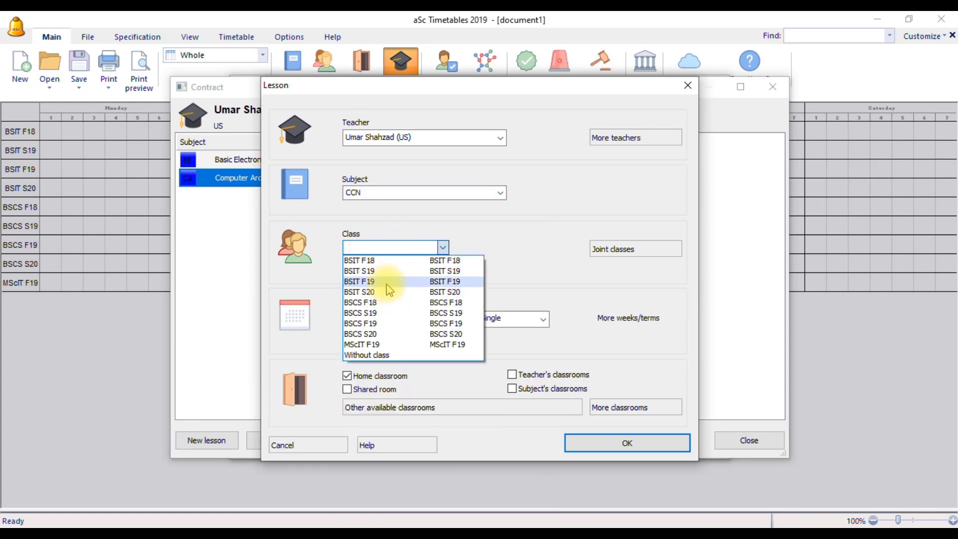
pyautogui.click(385, 261)
pyautogui.click(443, 319)
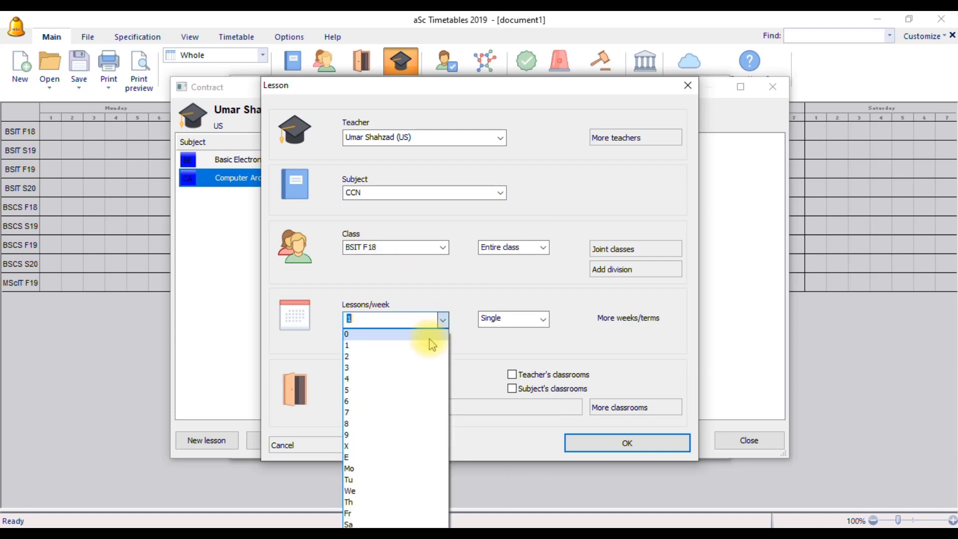
pyautogui.click(416, 357)
pyautogui.click(582, 436)
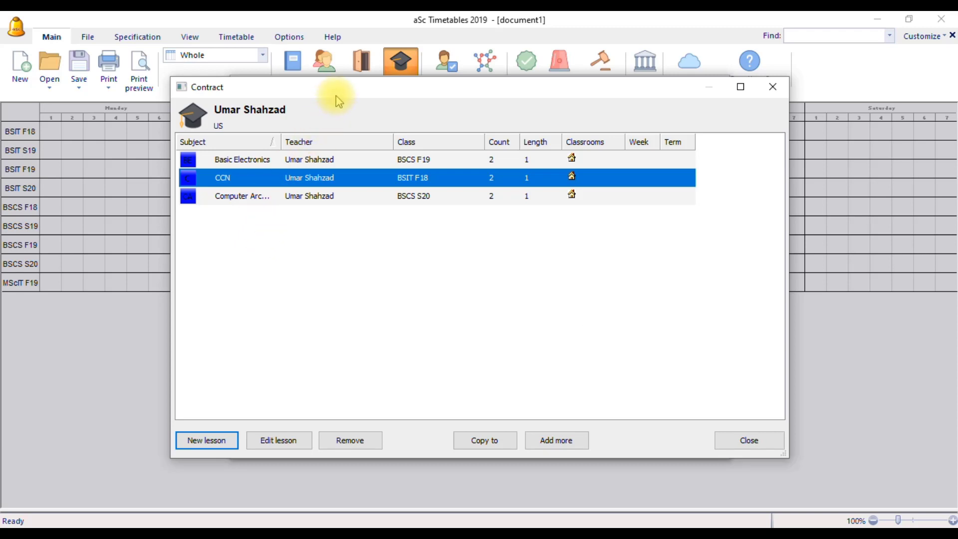
# Copy teacher US's Basic Electronics, CCN and Computer Architecture lessons to teacher MA
pyautogui.moveTo(342, 94); pyautogui.dragTo(598, 138)
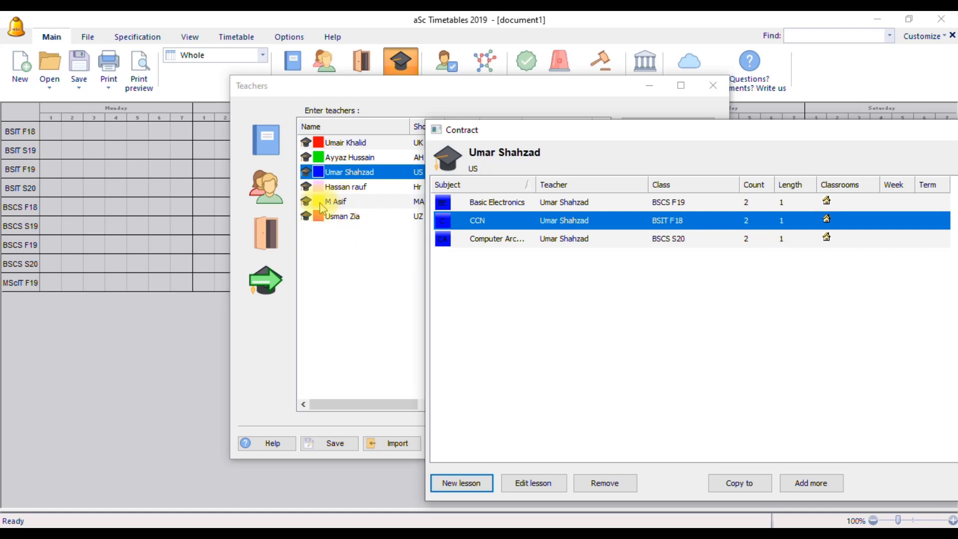
pyautogui.moveTo(553, 140); pyautogui.dragTo(341, 102)
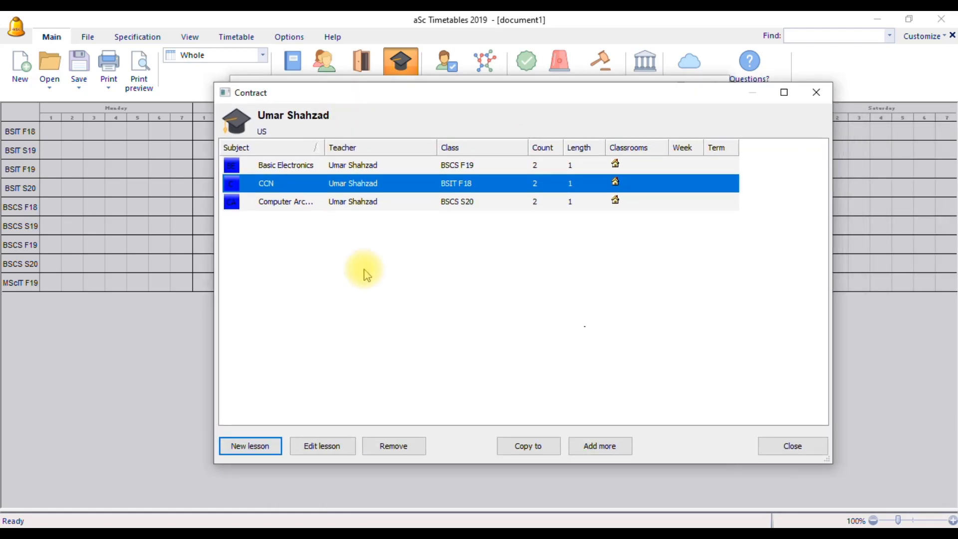
pyautogui.moveTo(341, 265); pyautogui.dragTo(282, 189)
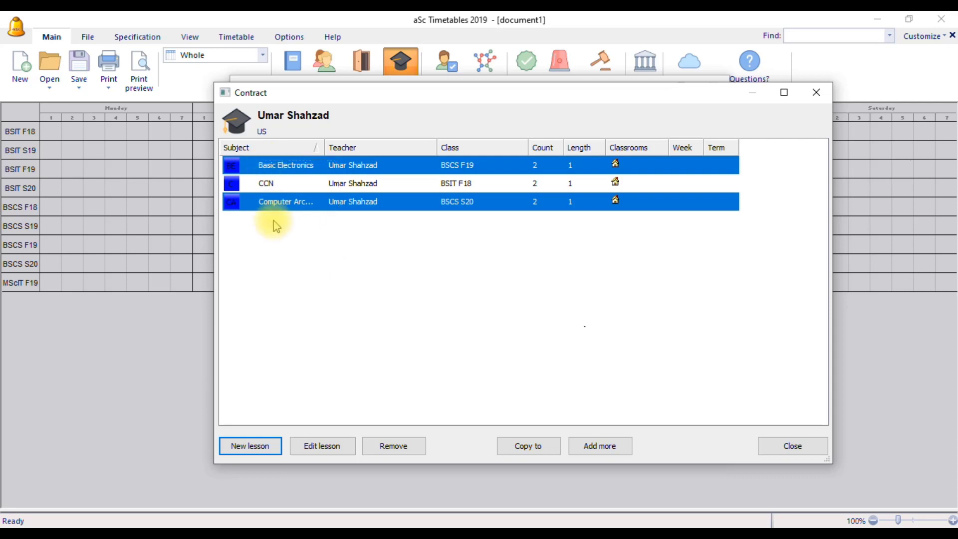
pyautogui.keyDown('ctrl'); pyautogui.click(268, 183); pyautogui.keyUp('ctrl')
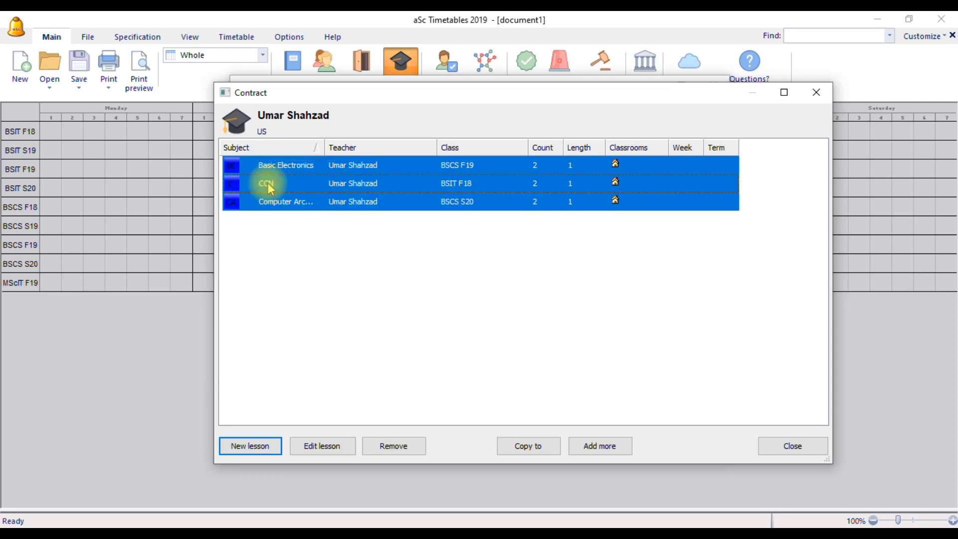
pyautogui.click(527, 446)
pyautogui.click(475, 261)
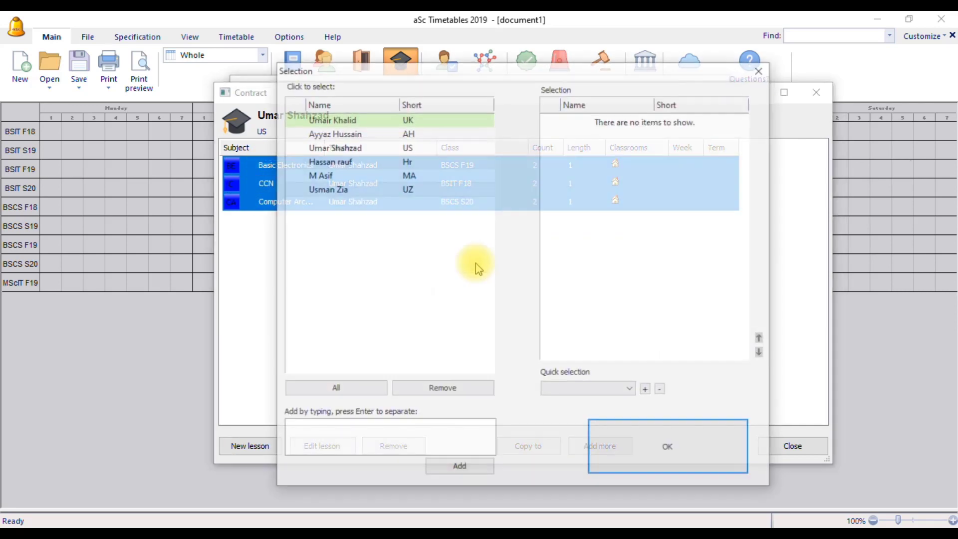
pyautogui.click(323, 180)
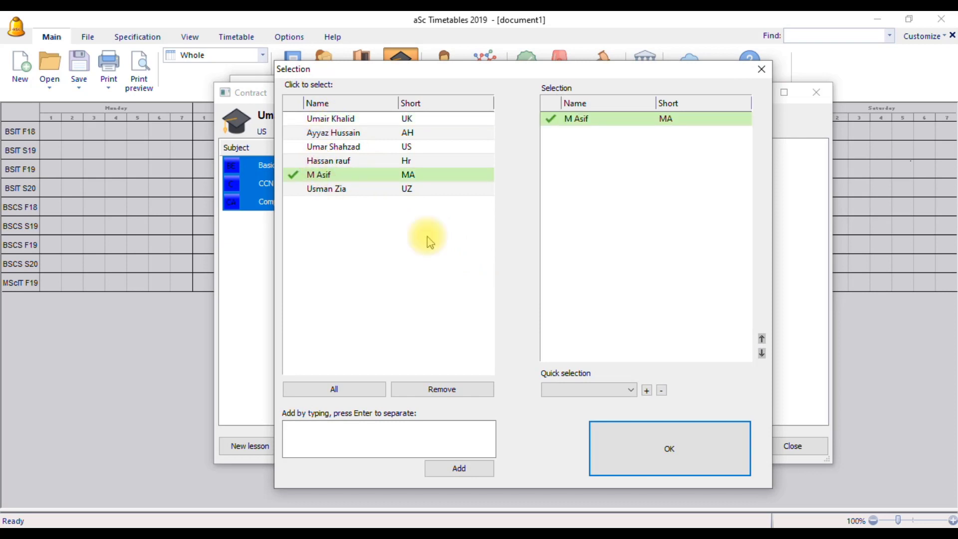
pyautogui.click(646, 435)
# Close teacher US's contract and check the copied lessons in teacher MA's contract
pyautogui.click(792, 445)
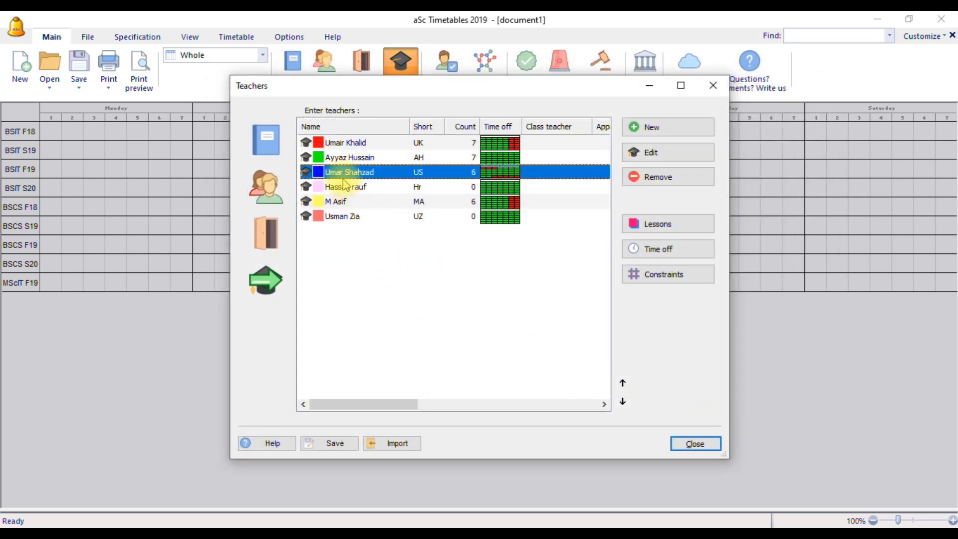
pyautogui.doubleClick(362, 203)
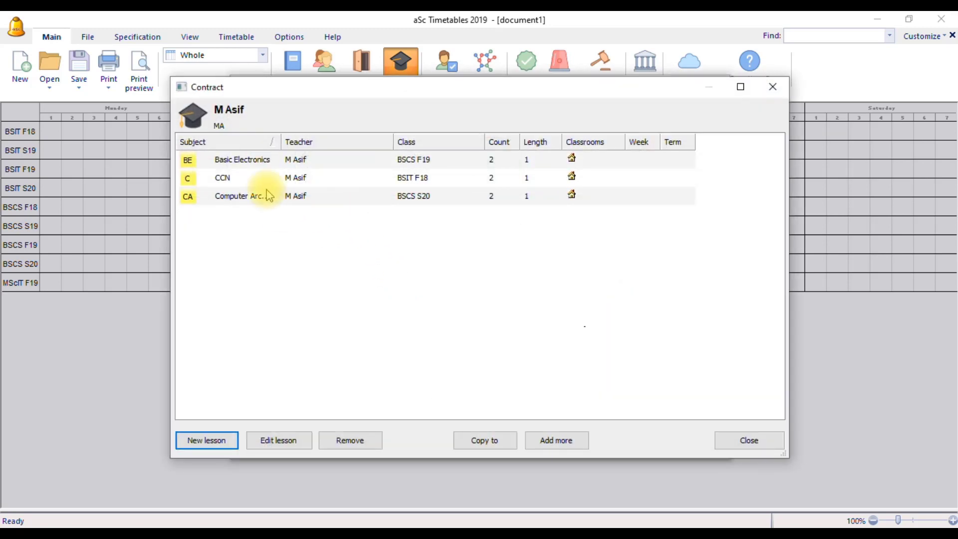
pyautogui.click(748, 442)
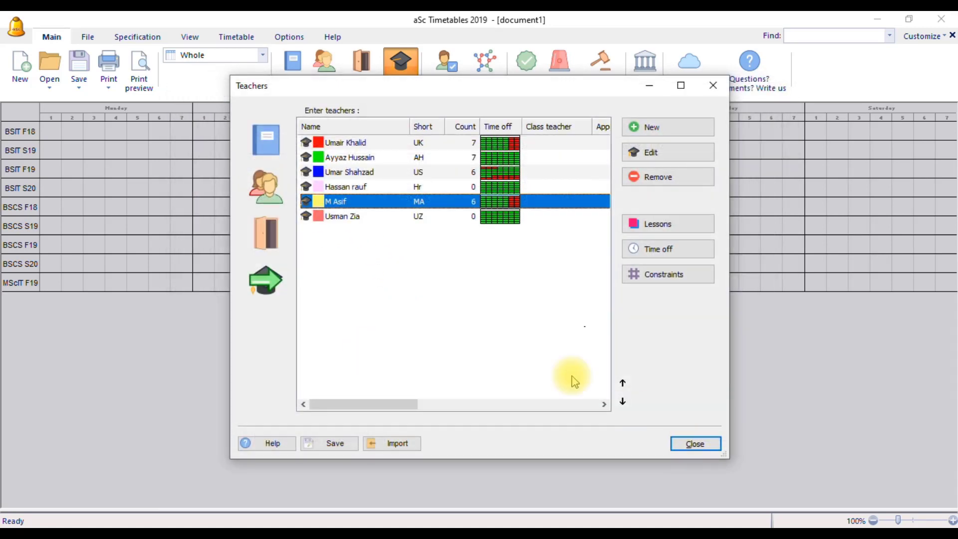
# Add a Cloud Computing lesson for teacher UZ with class BSIT S19, 2 lessons per week and shared room enabled
pyautogui.doubleClick(346, 216)
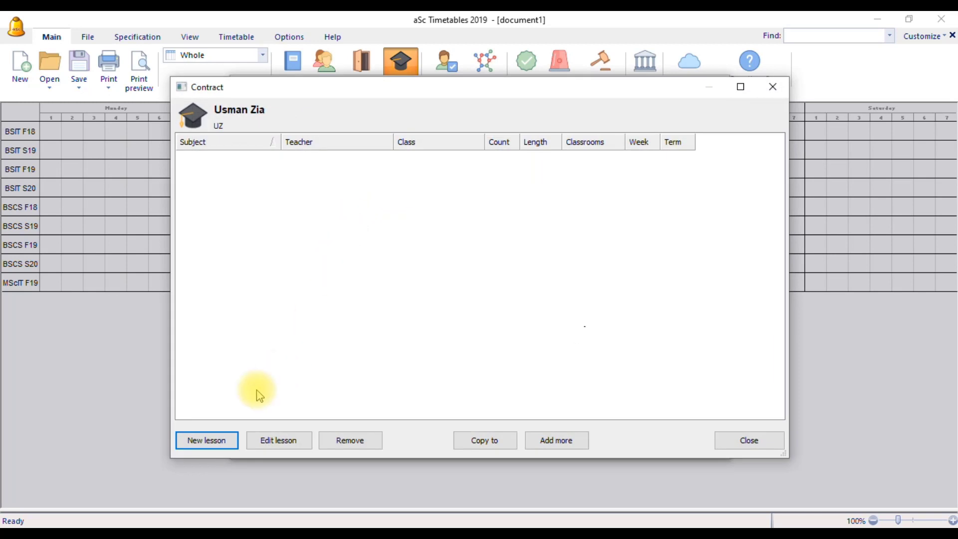
pyautogui.click(227, 442)
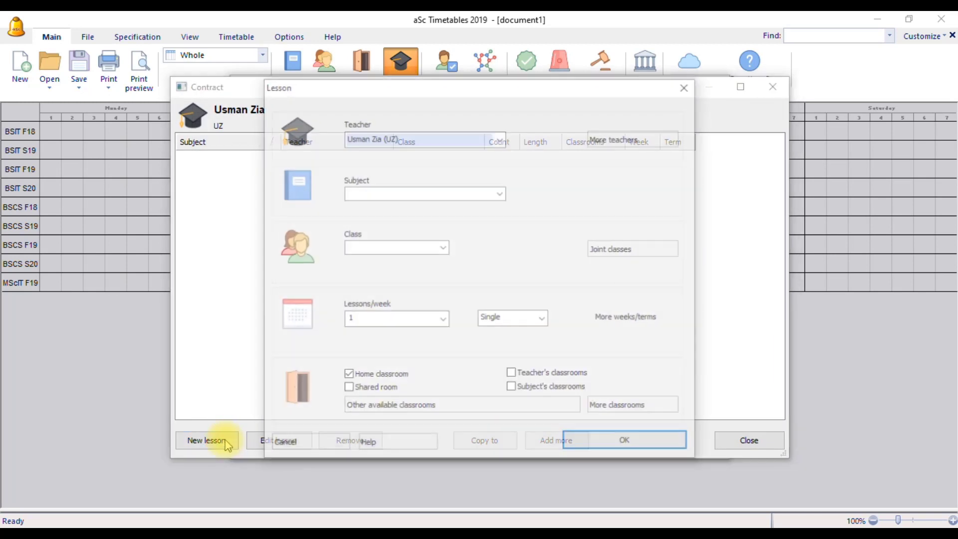
pyautogui.click(448, 194)
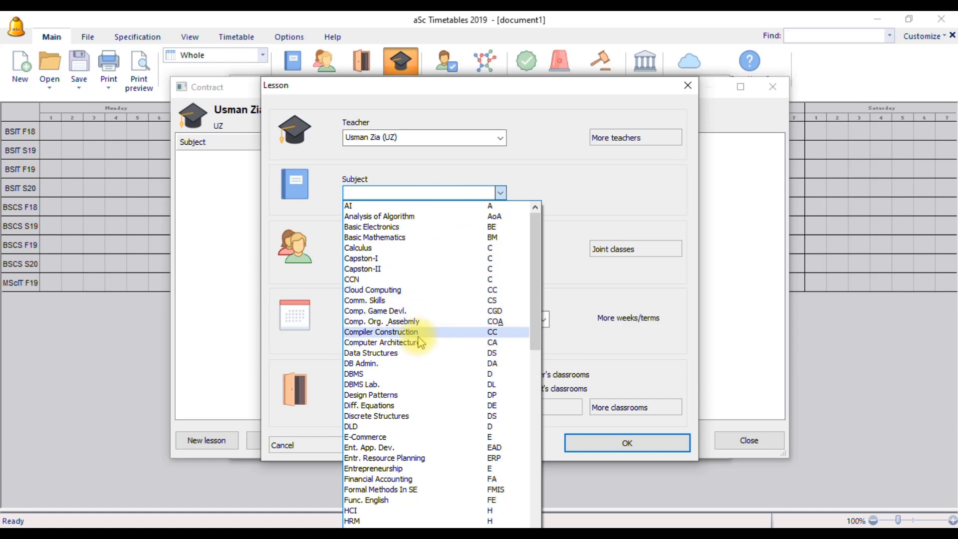
pyautogui.click(402, 289)
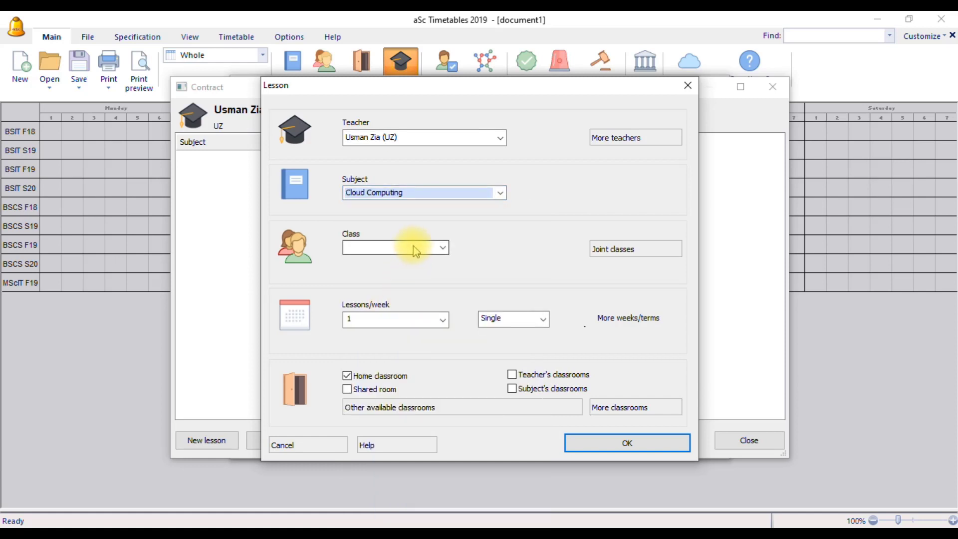
pyautogui.click(414, 251)
pyautogui.click(392, 271)
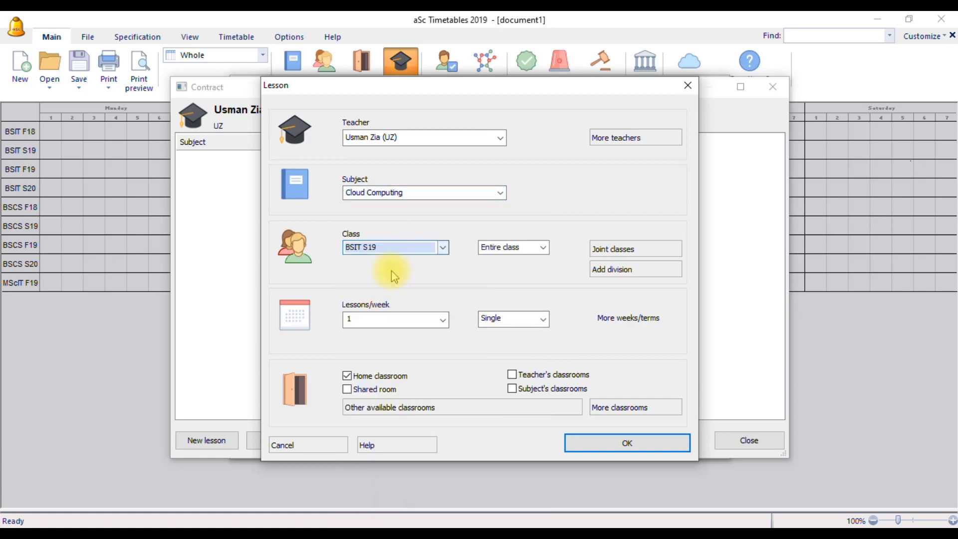
pyautogui.click(443, 319)
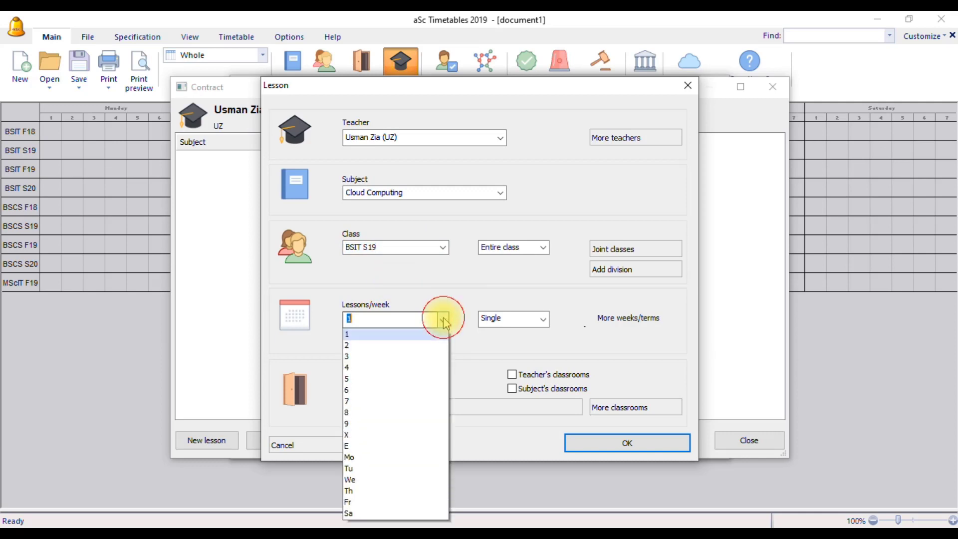
pyautogui.click(418, 346)
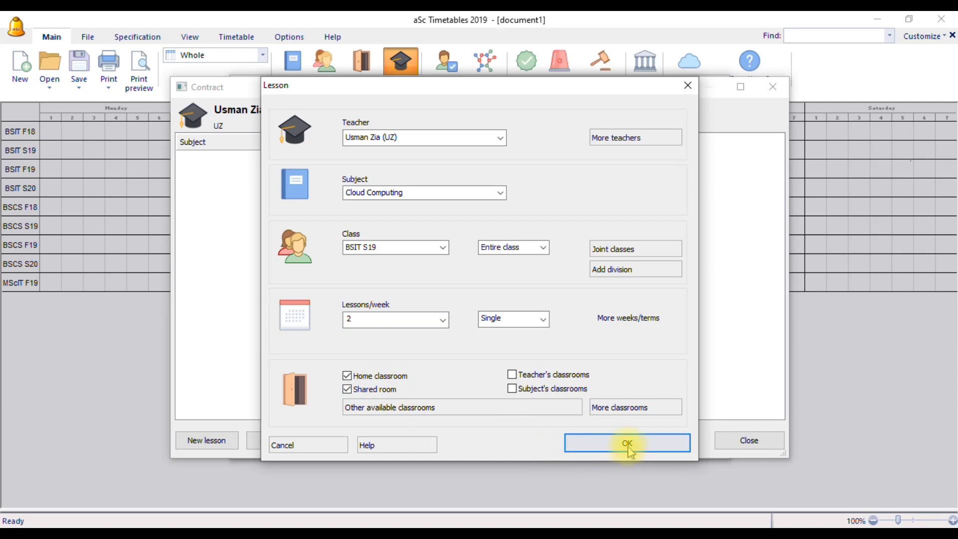
pyautogui.click(574, 443)
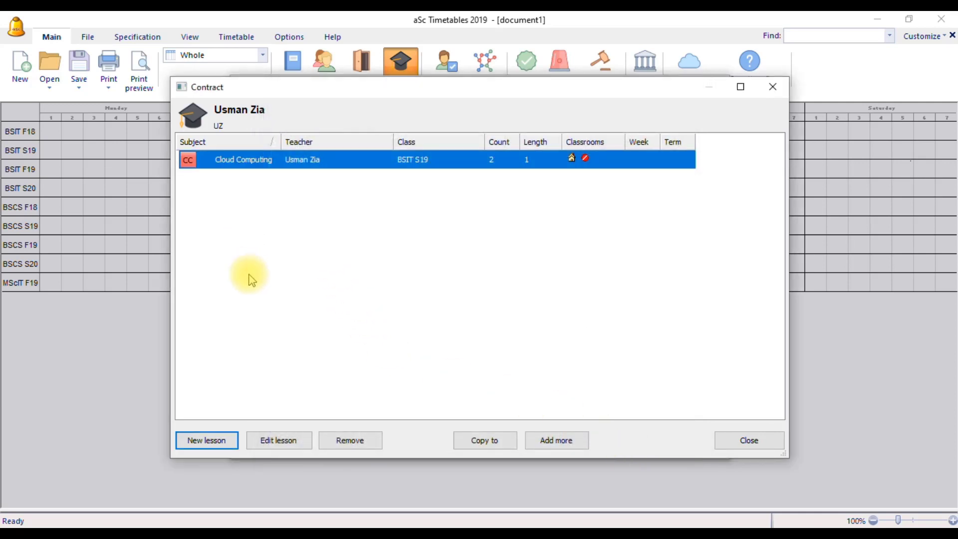
# Add a DBMS lesson for teacher UZ with class BSIT S20, 2 lessons per week and shared room enabled
pyautogui.click(223, 441)
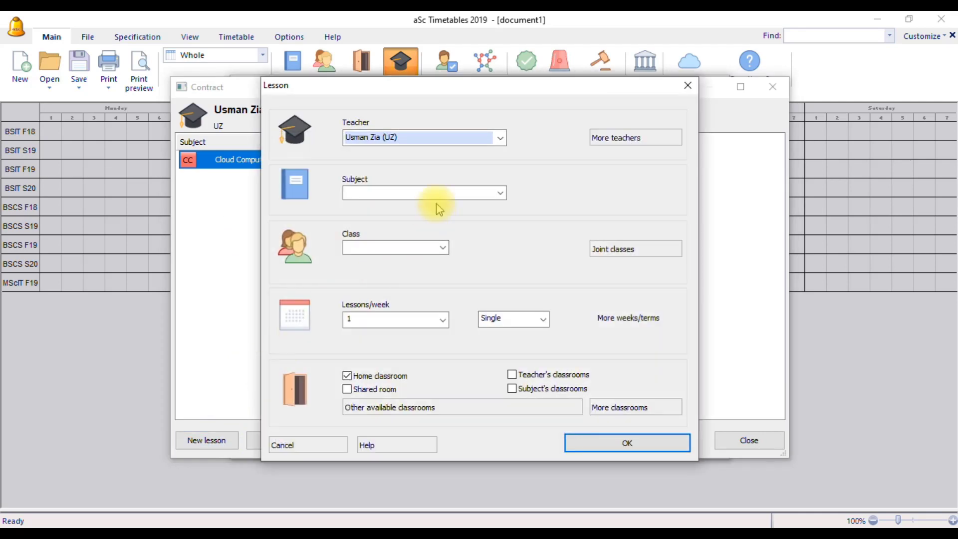
pyautogui.click(438, 193)
pyautogui.scroll(3, 420, 240)
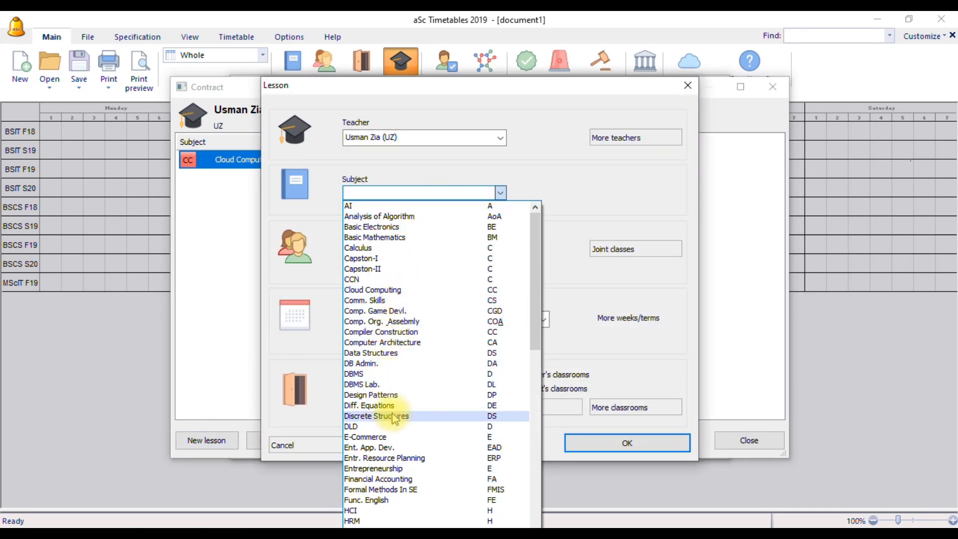
pyautogui.click(373, 374)
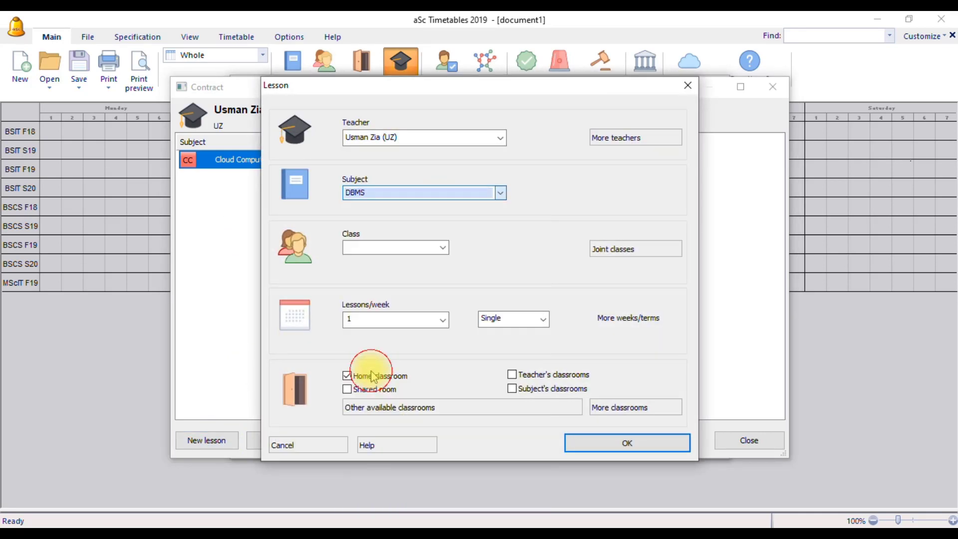
pyautogui.click(435, 248)
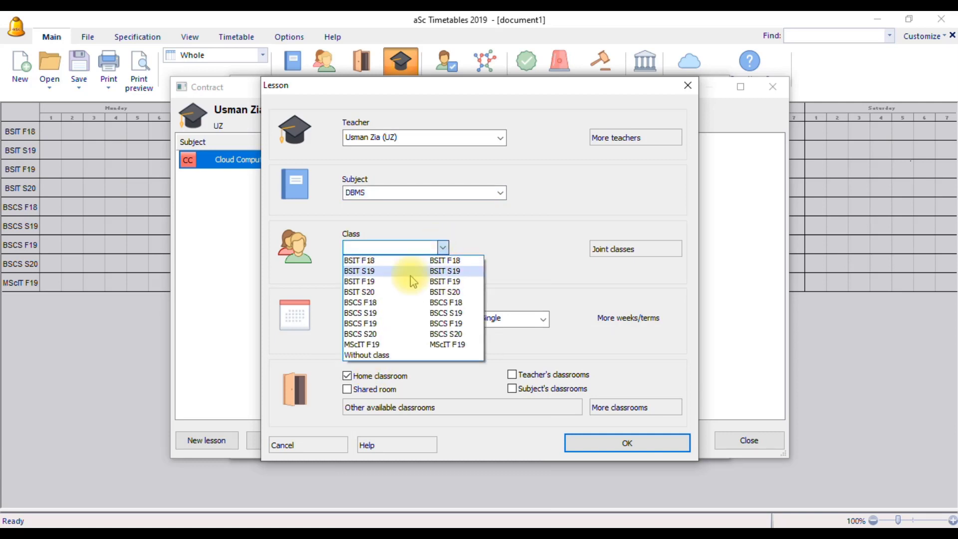
pyautogui.click(388, 292)
pyautogui.click(347, 389)
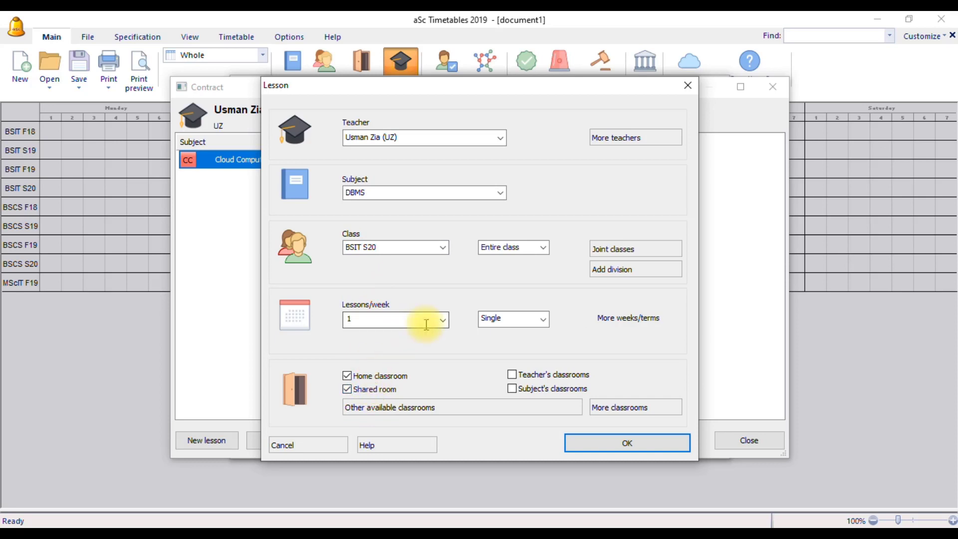
pyautogui.click(442, 320)
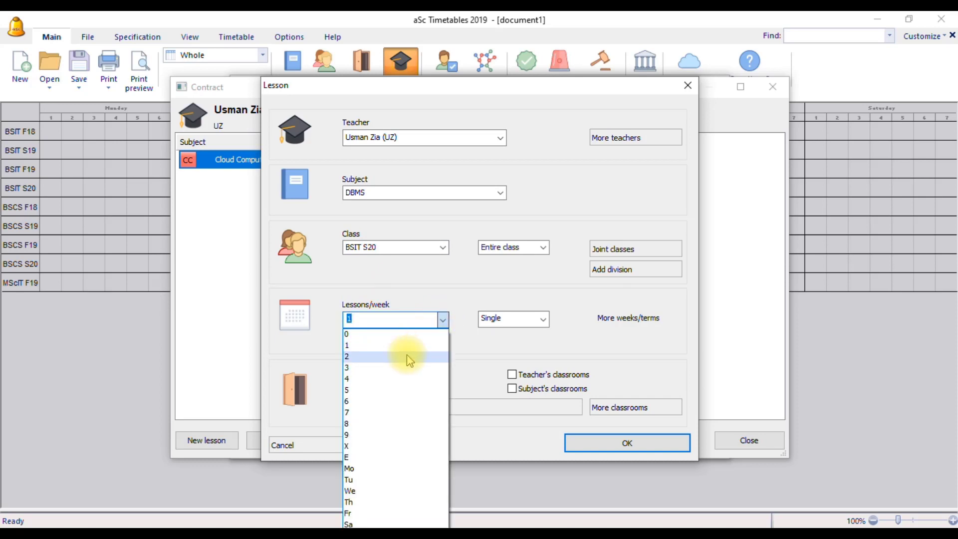
pyautogui.click(422, 345)
pyautogui.click(600, 445)
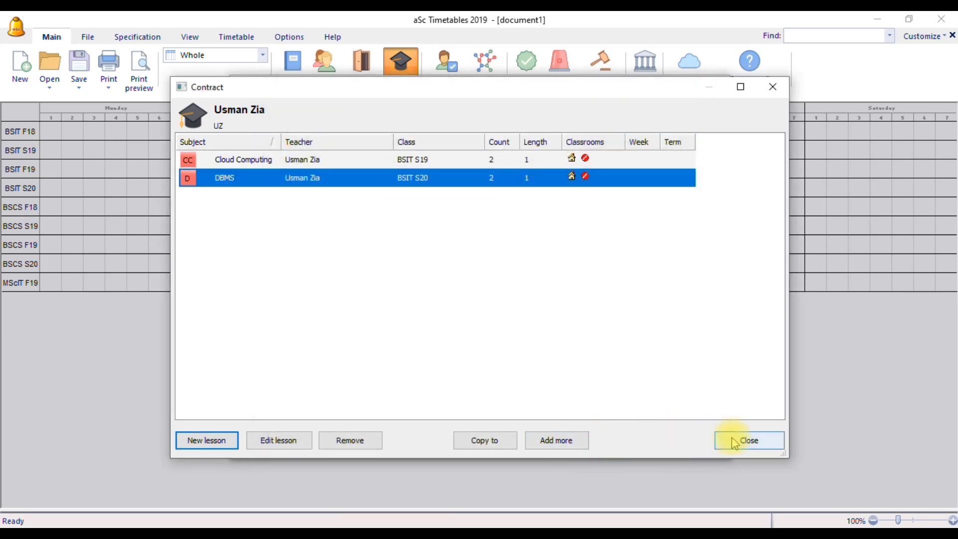
pyautogui.click(732, 440)
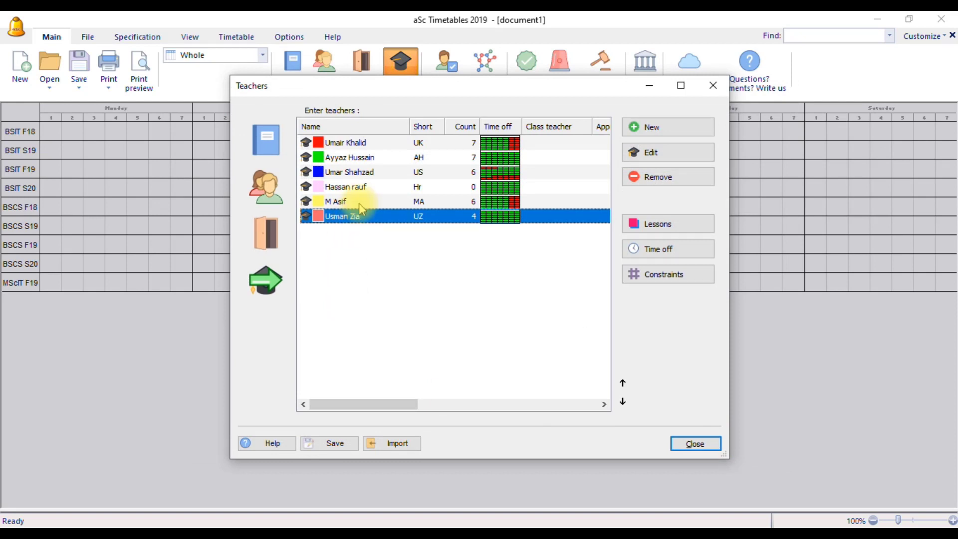
# Add an OOAD lesson for teacher Hr with class BSCS F19, 2 lessons per week and shared room, and close the teachers list
pyautogui.doubleClick(352, 187)
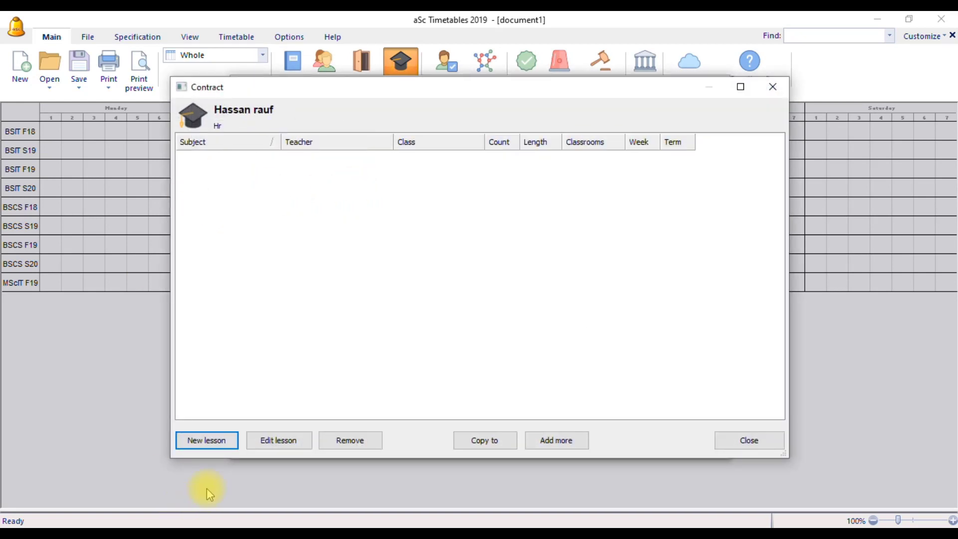
pyautogui.click(208, 441)
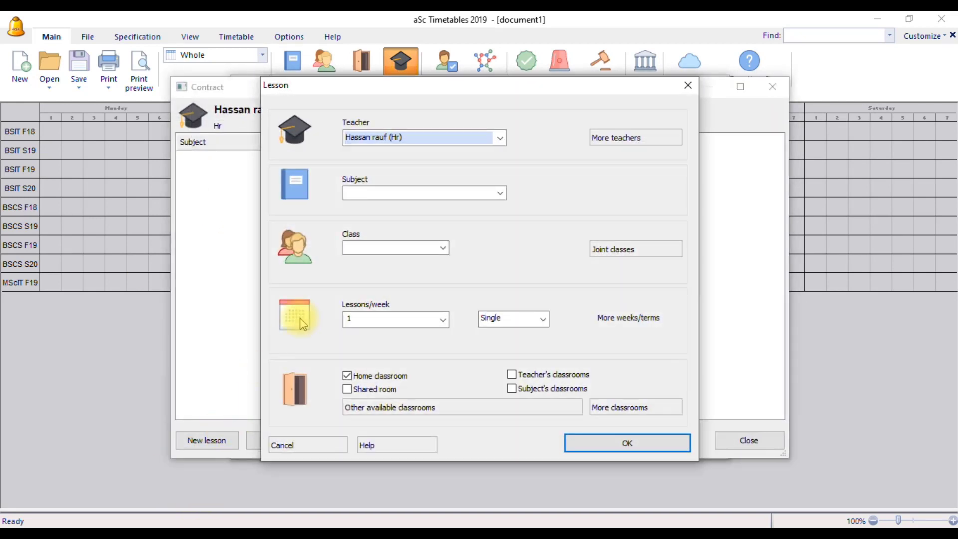
pyautogui.click(405, 193)
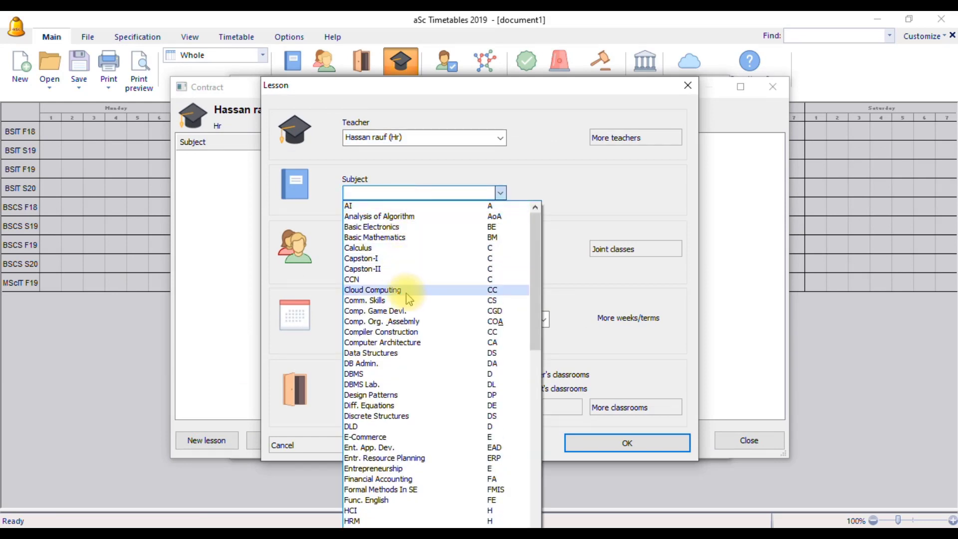
pyautogui.scroll(-2, 408, 430)
pyautogui.scroll(-6, 408, 434)
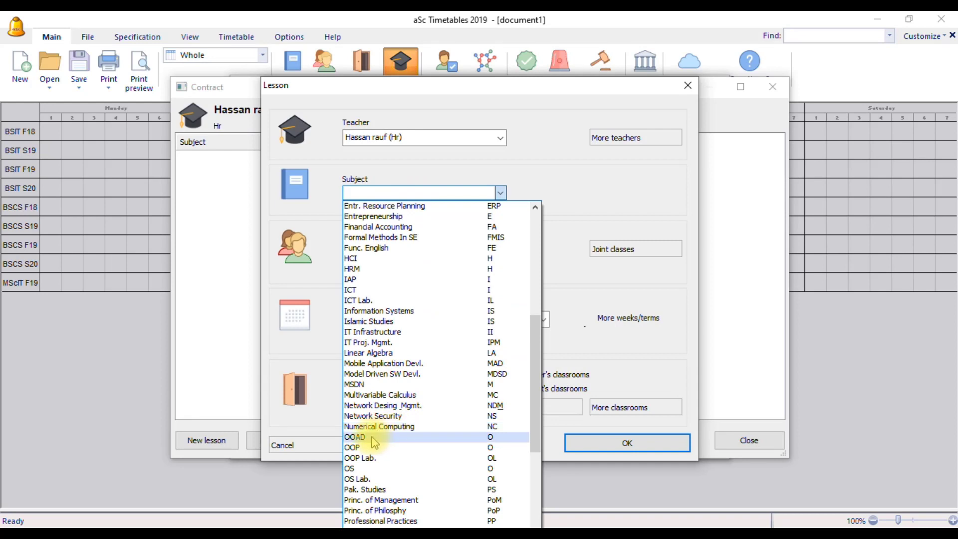
pyautogui.click(391, 437)
pyautogui.click(416, 249)
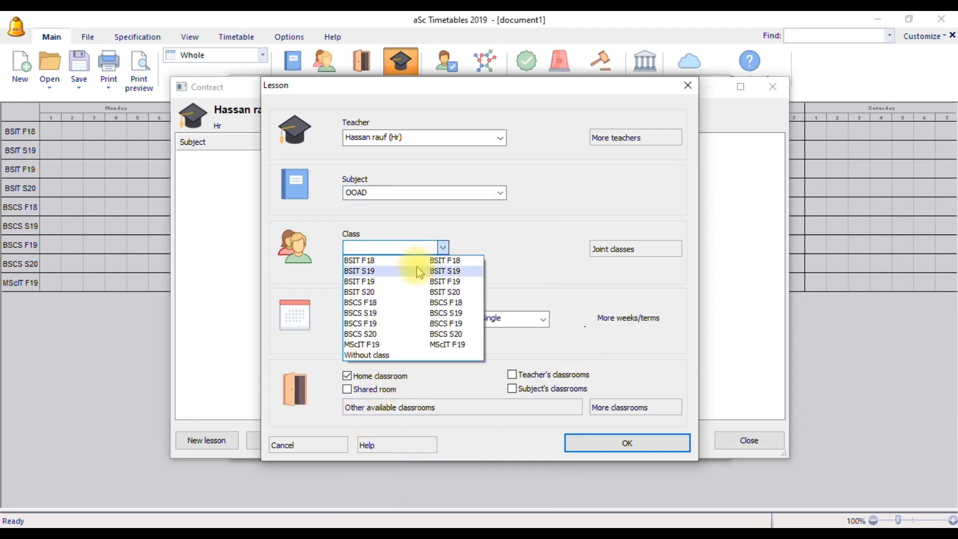
pyautogui.click(379, 324)
pyautogui.click(443, 320)
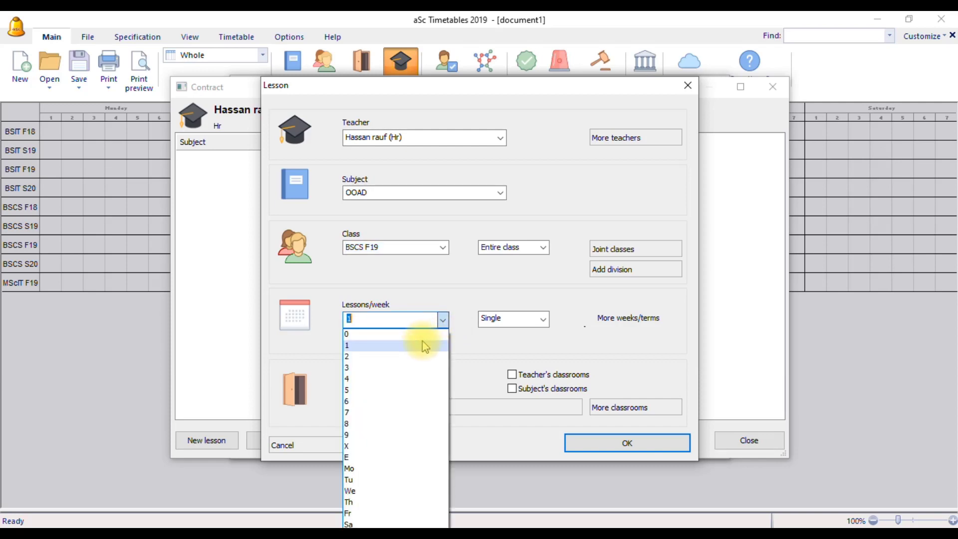
pyautogui.click(414, 355)
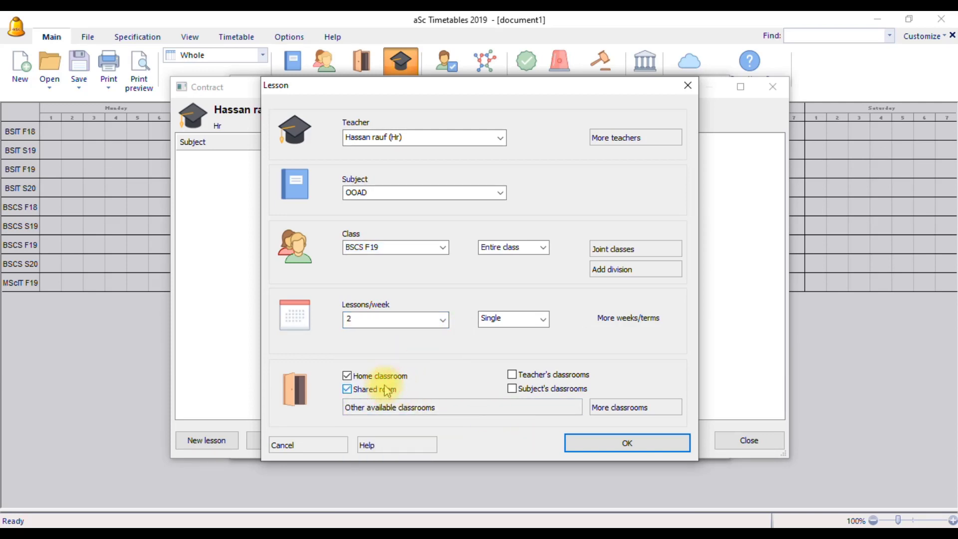
pyautogui.click(605, 442)
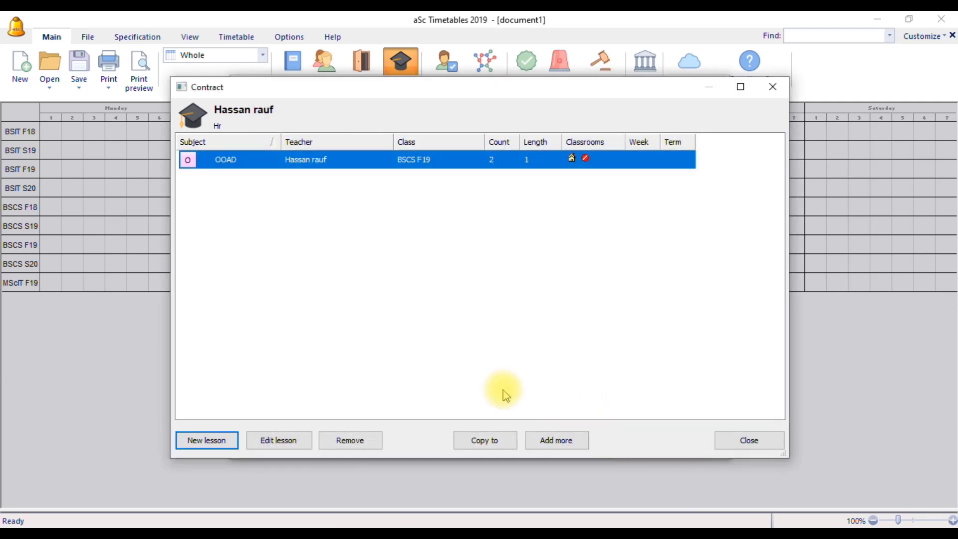
pyautogui.click(759, 442)
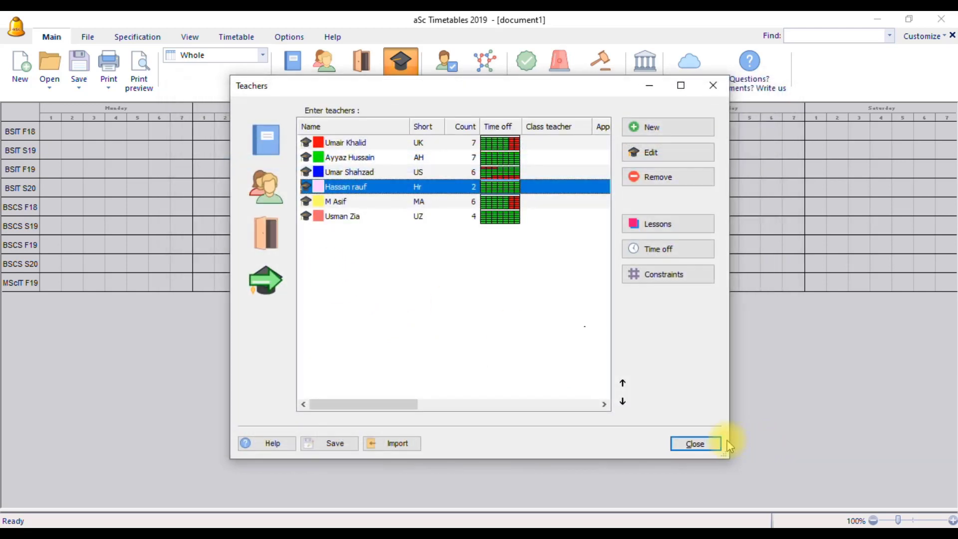
pyautogui.click(696, 443)
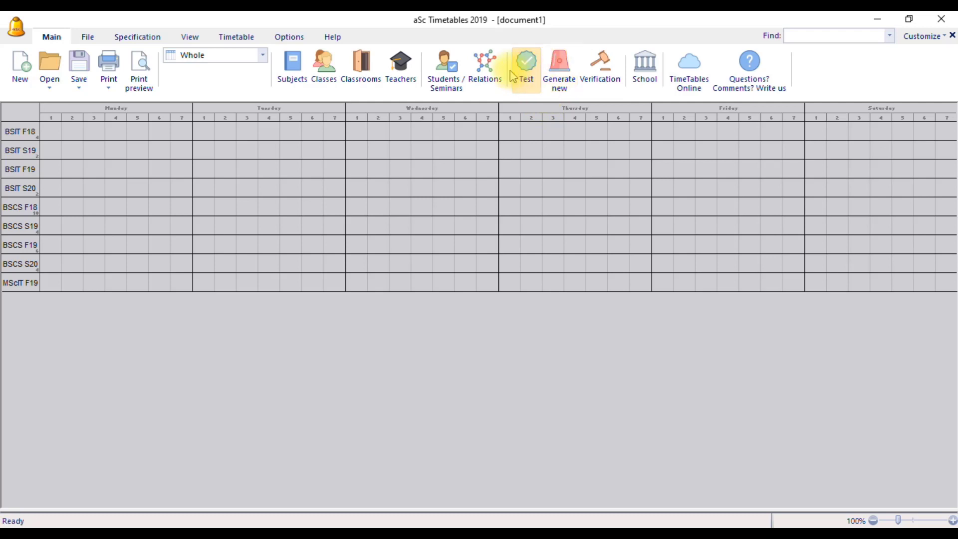
# Run the timetable test on the entered specification and close the test report
pyautogui.click(526, 82)
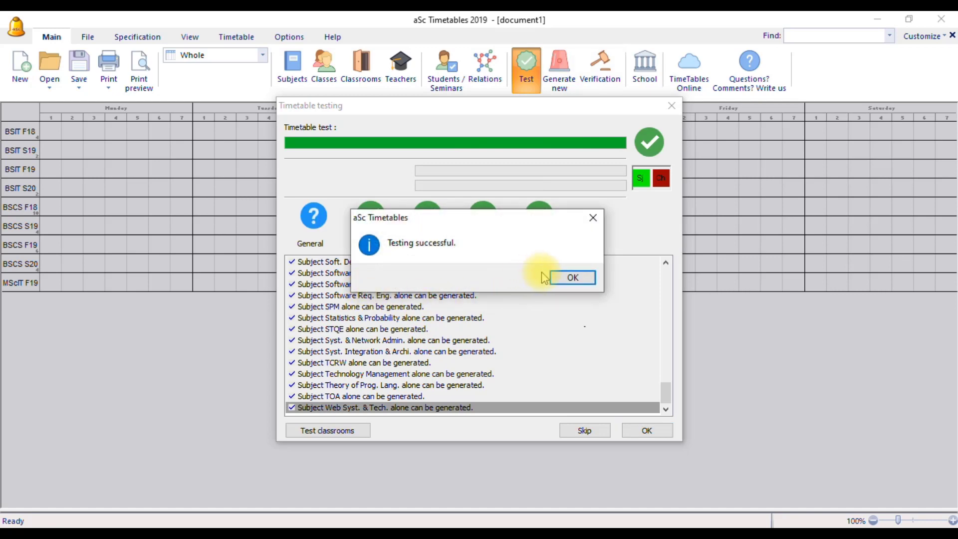
pyautogui.click(581, 278)
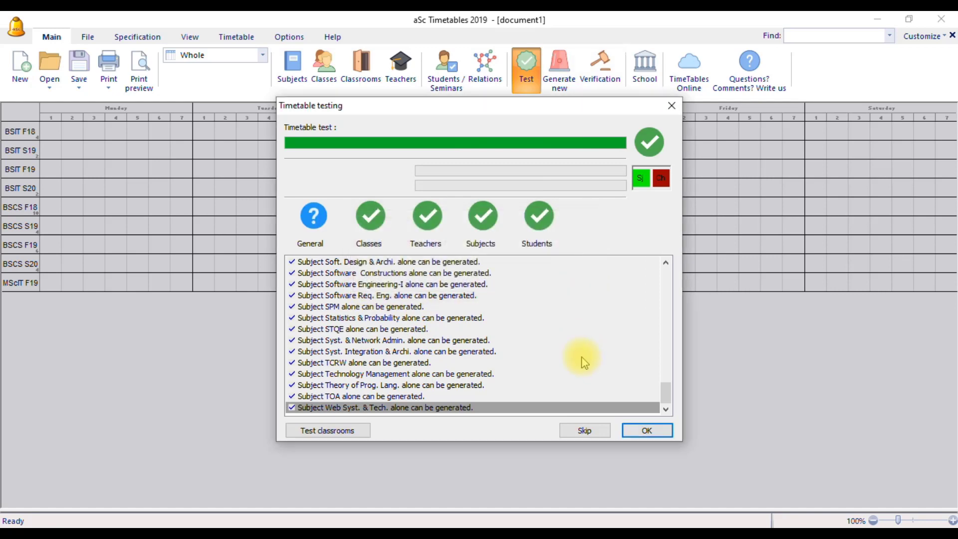
pyautogui.click(647, 432)
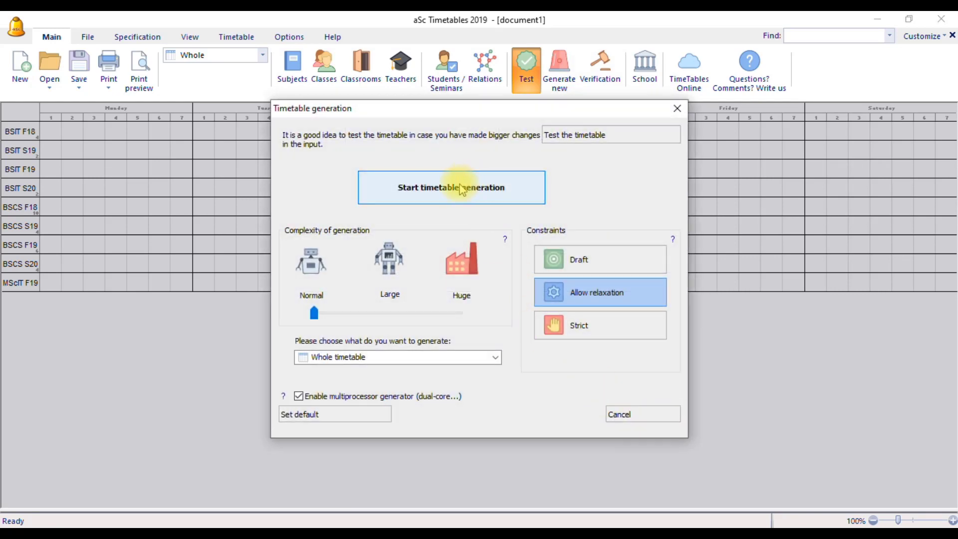
# Generate the whole timetable with Normal complexity and the Allow relaxation constraint, and close the generation summary
pyautogui.click(454, 194)
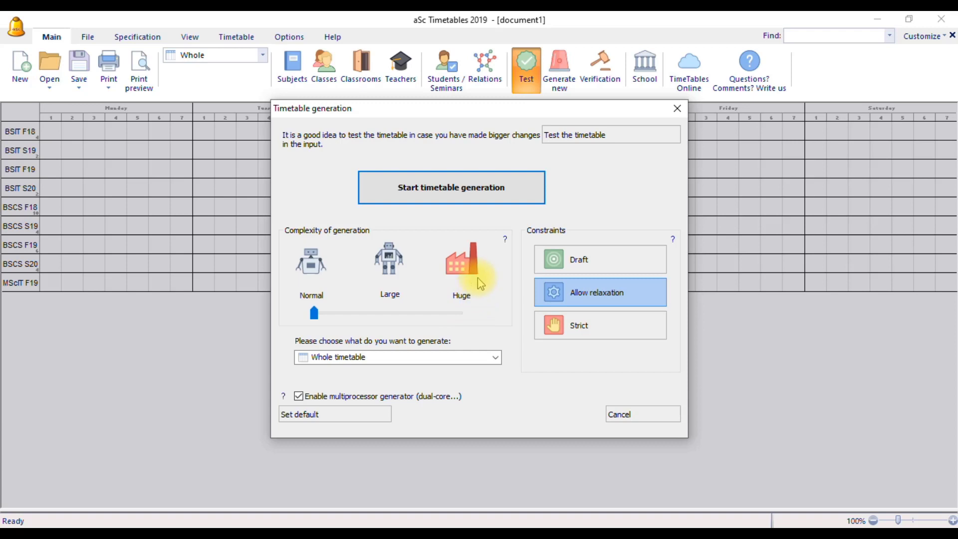
pyautogui.click(425, 188)
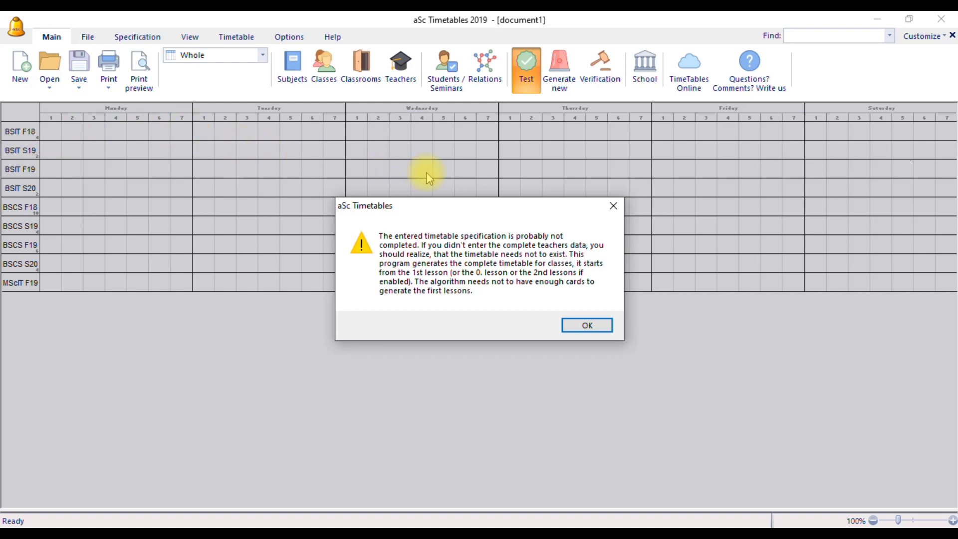
pyautogui.click(588, 326)
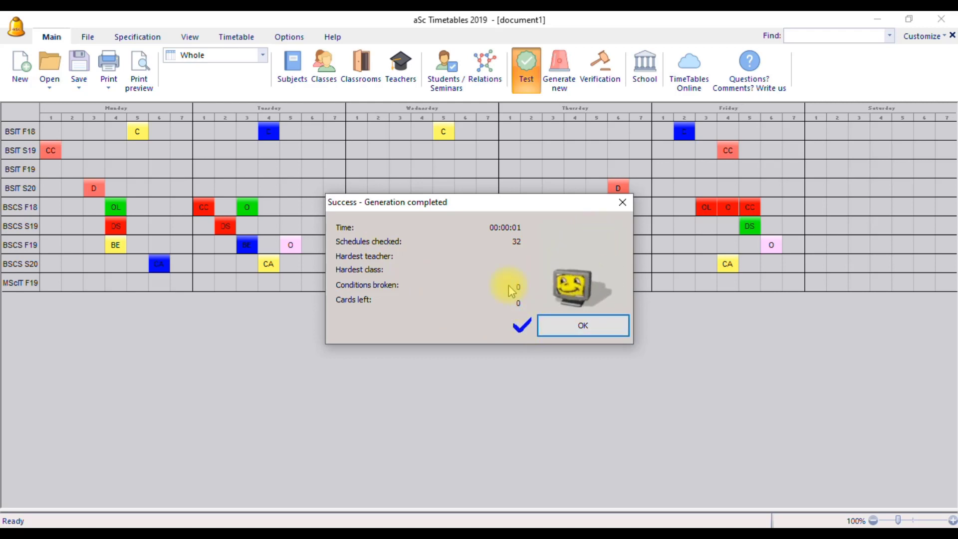
pyautogui.click(580, 330)
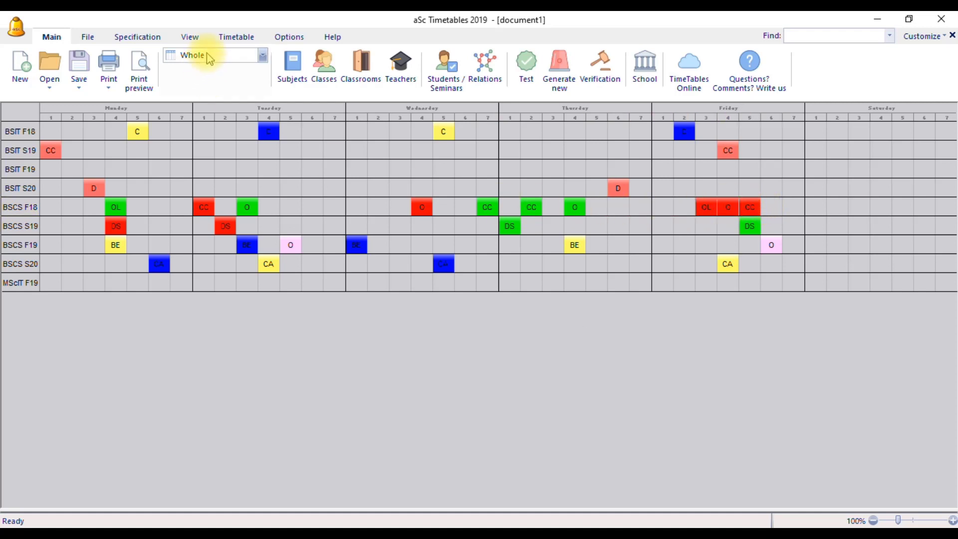
# Enable the view tabs, review the teachers, classrooms, subjects and room supervision timetables, and return to the whole timetable
pyautogui.click(199, 37)
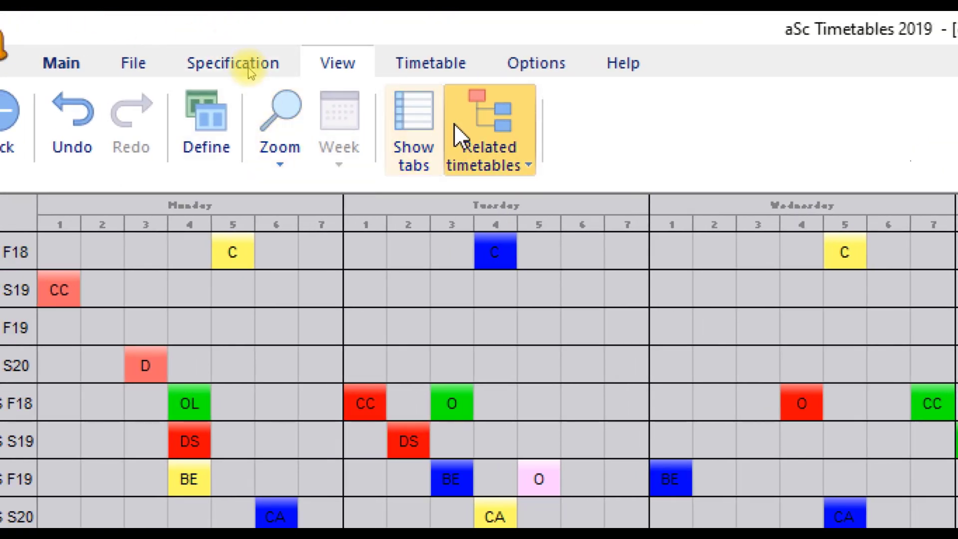
pyautogui.click(424, 137)
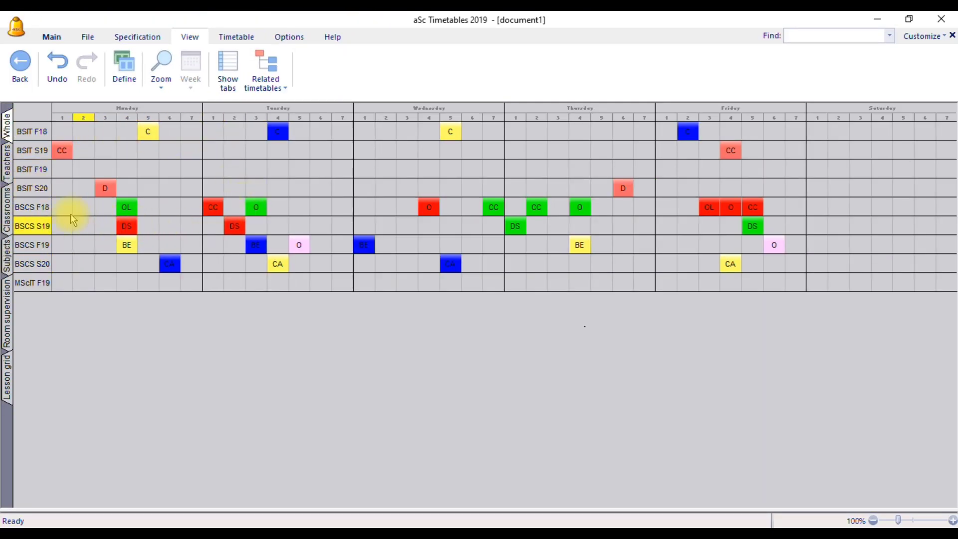
pyautogui.click(8, 161)
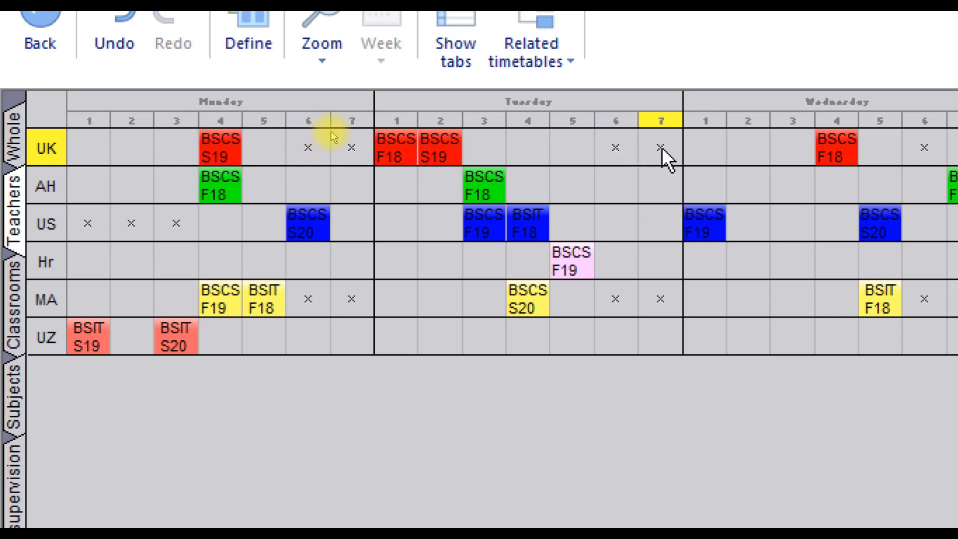
pyautogui.click(14, 314)
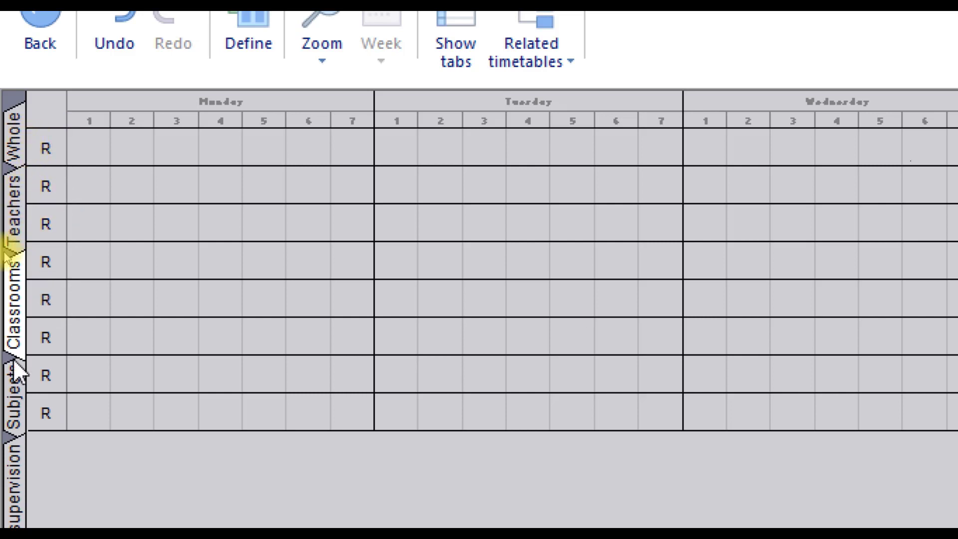
pyautogui.click(26, 405)
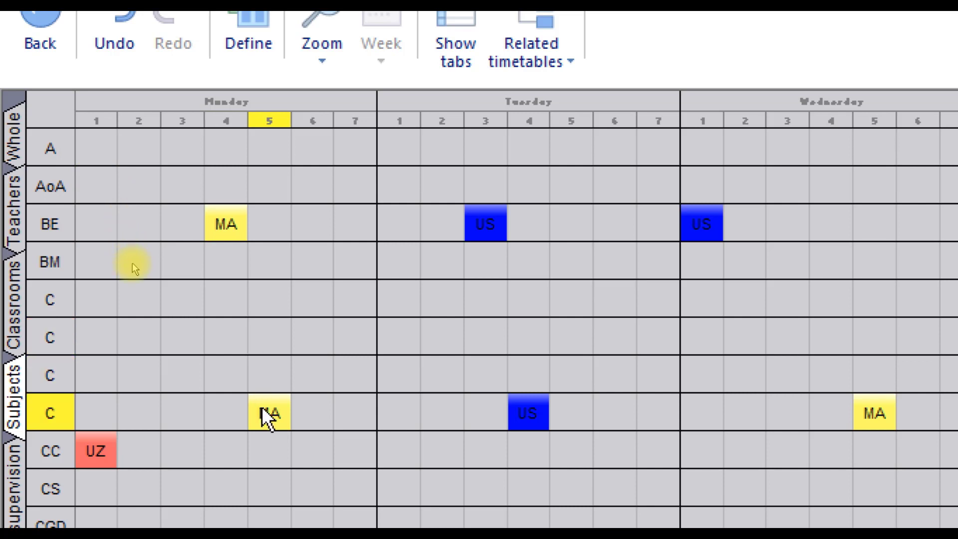
pyautogui.click(21, 506)
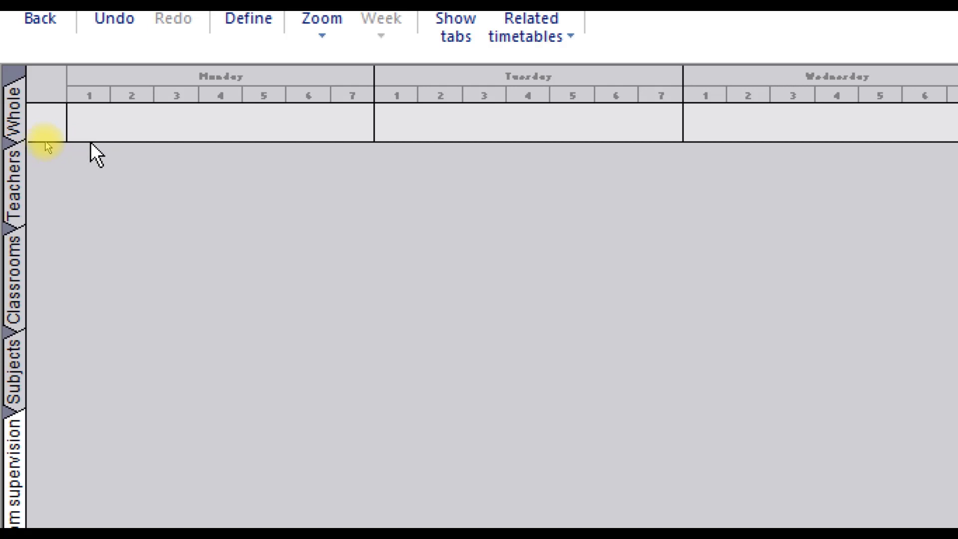
pyautogui.click(11, 119)
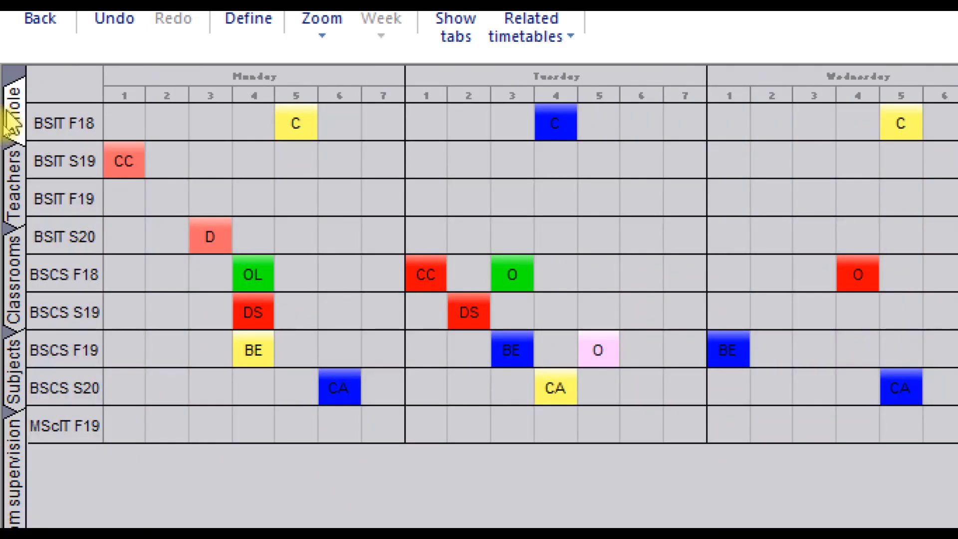
# Select the BSIT F18 lesson card in Monday's period 5
pyautogui.click(302, 120)
pyautogui.click(297, 117)
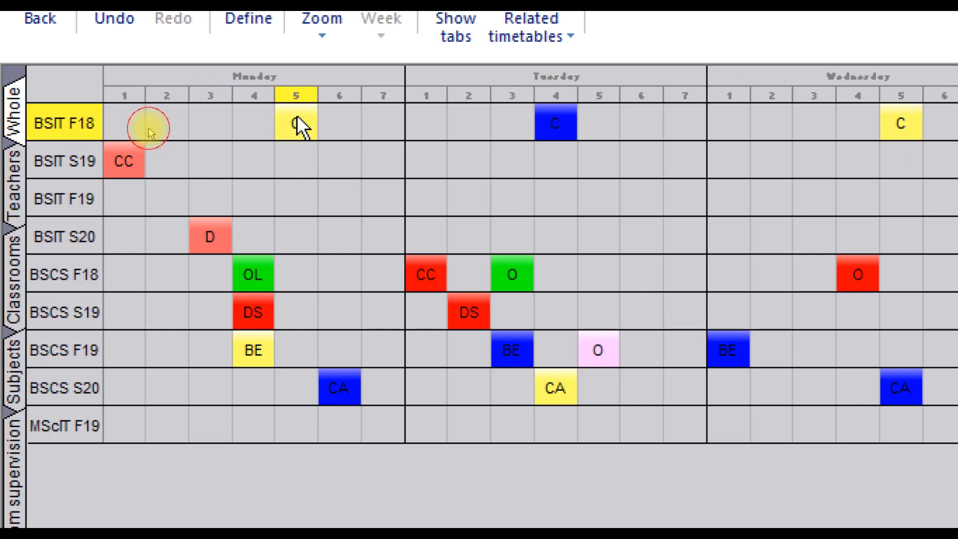